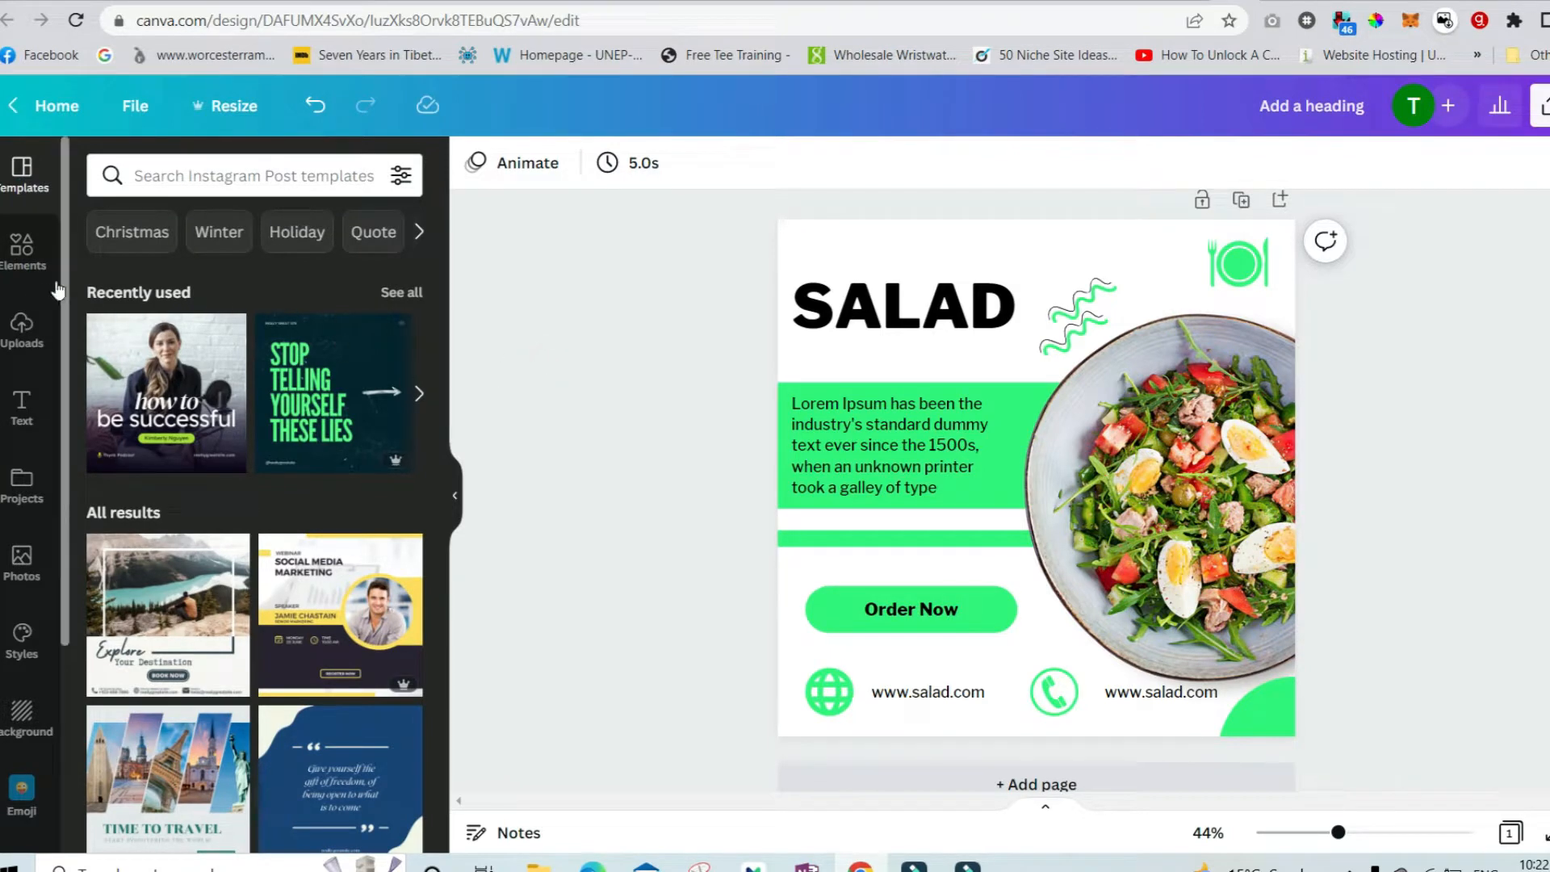
Create a new blank Instagram Post (Square) design from the social media section.
left_click(24, 271)
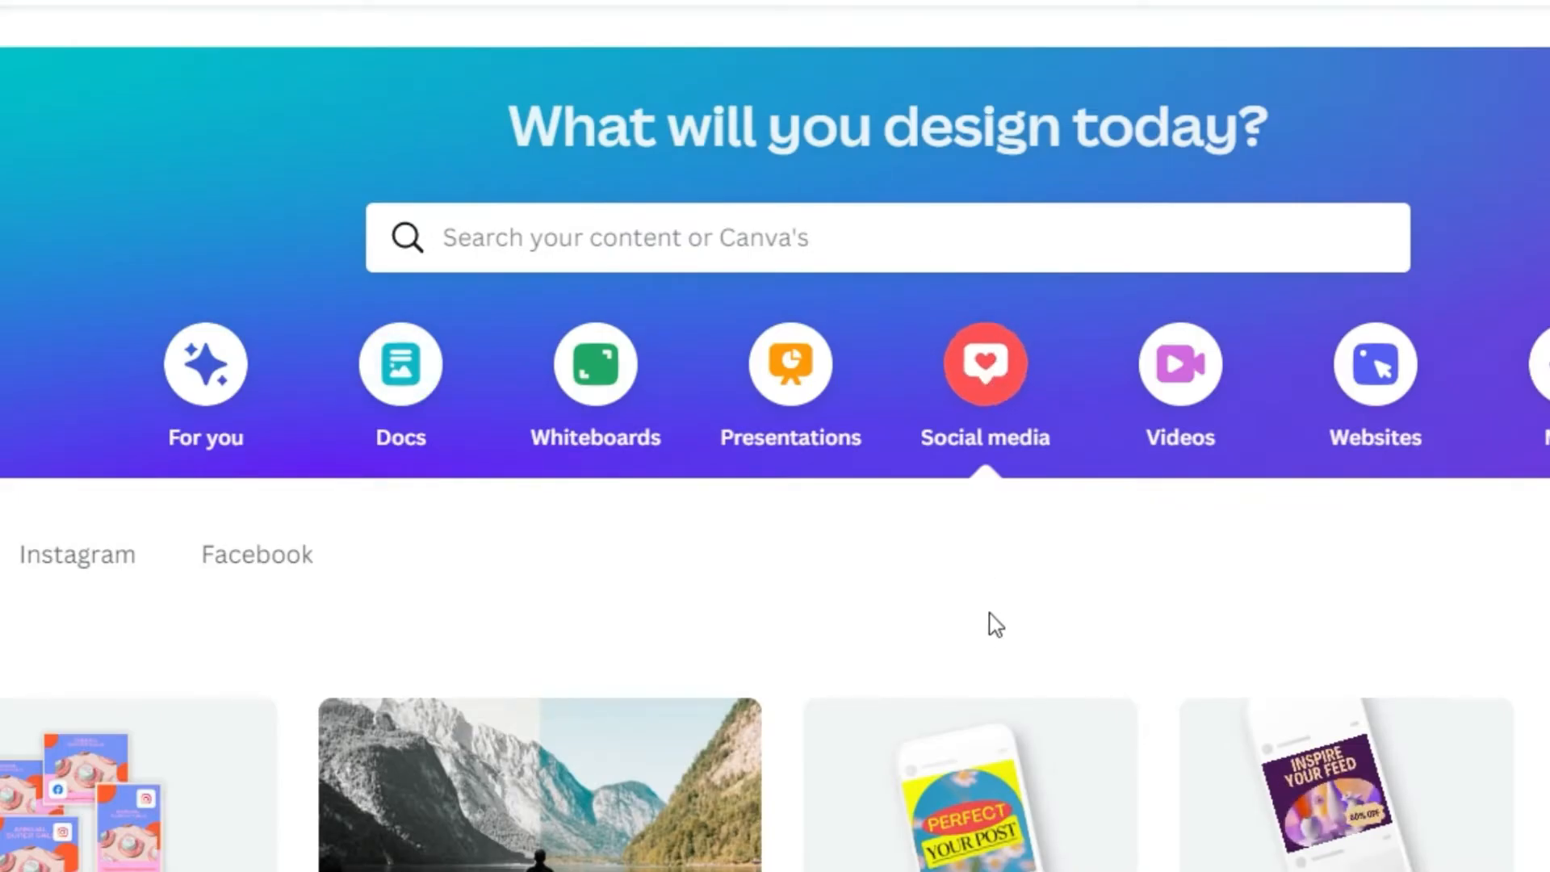
mouse_move(973, 791)
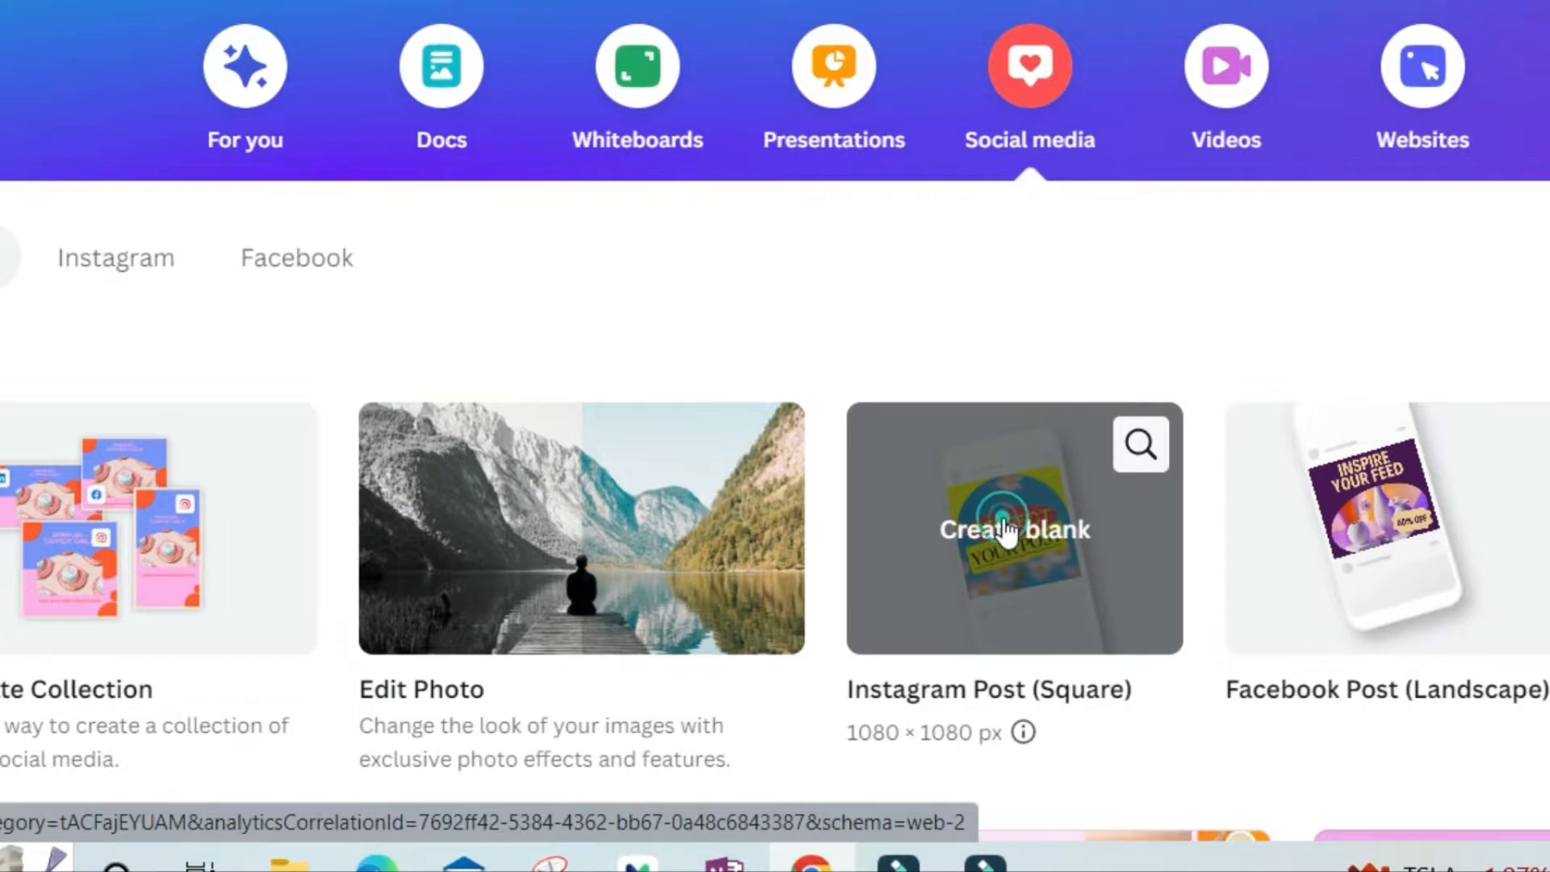
left_click(1005, 529)
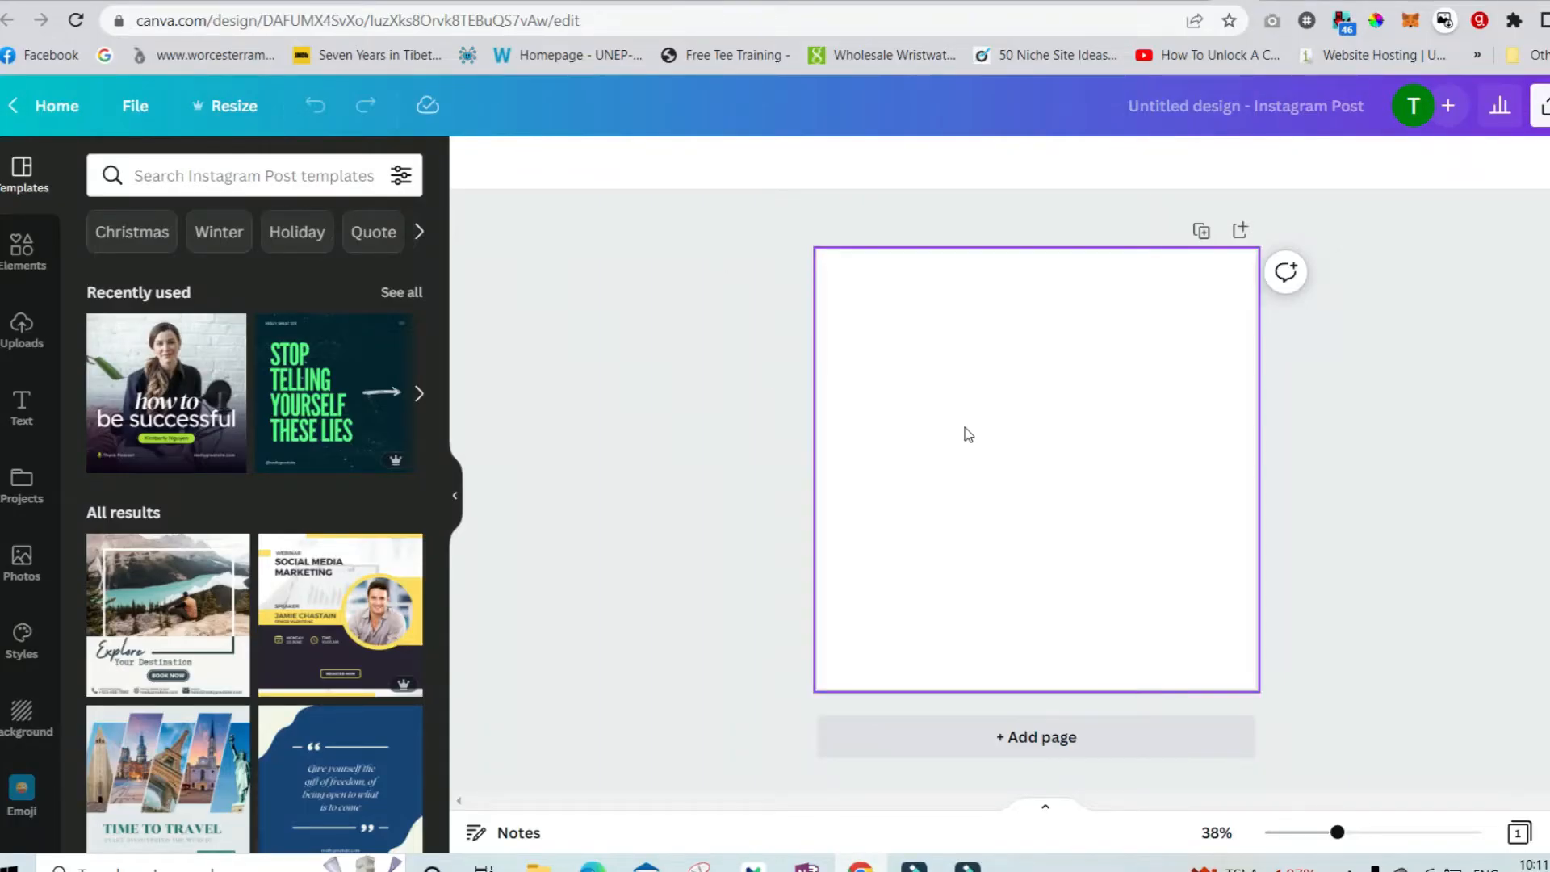
Search the elements for "salad bowl" and add the round salad plate photo to the canvas.
left_click(22, 251)
left_click(250, 181)
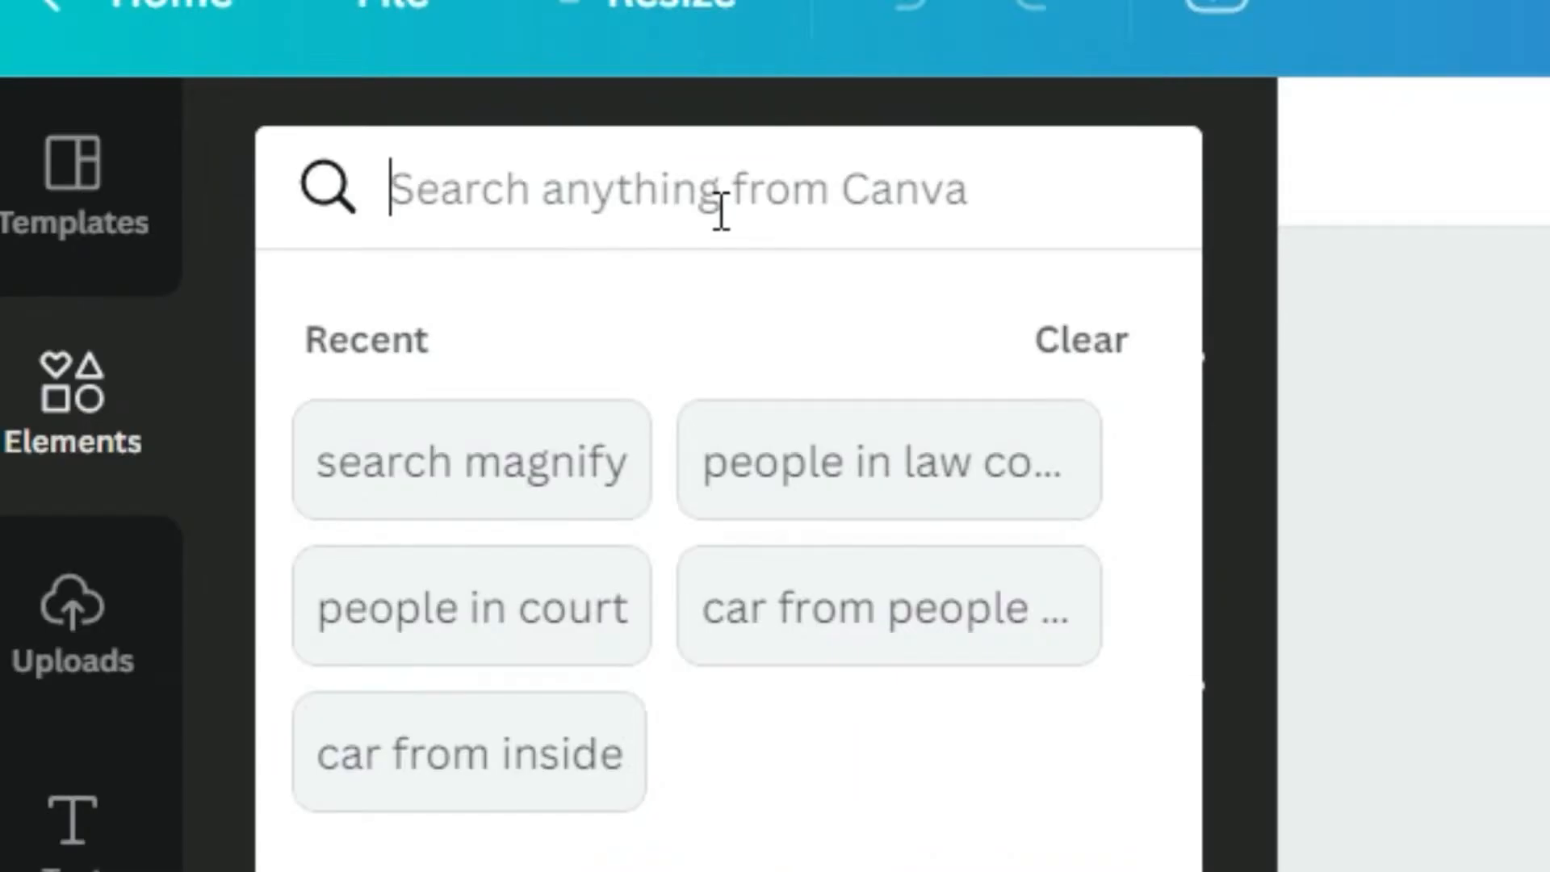
type("sala")
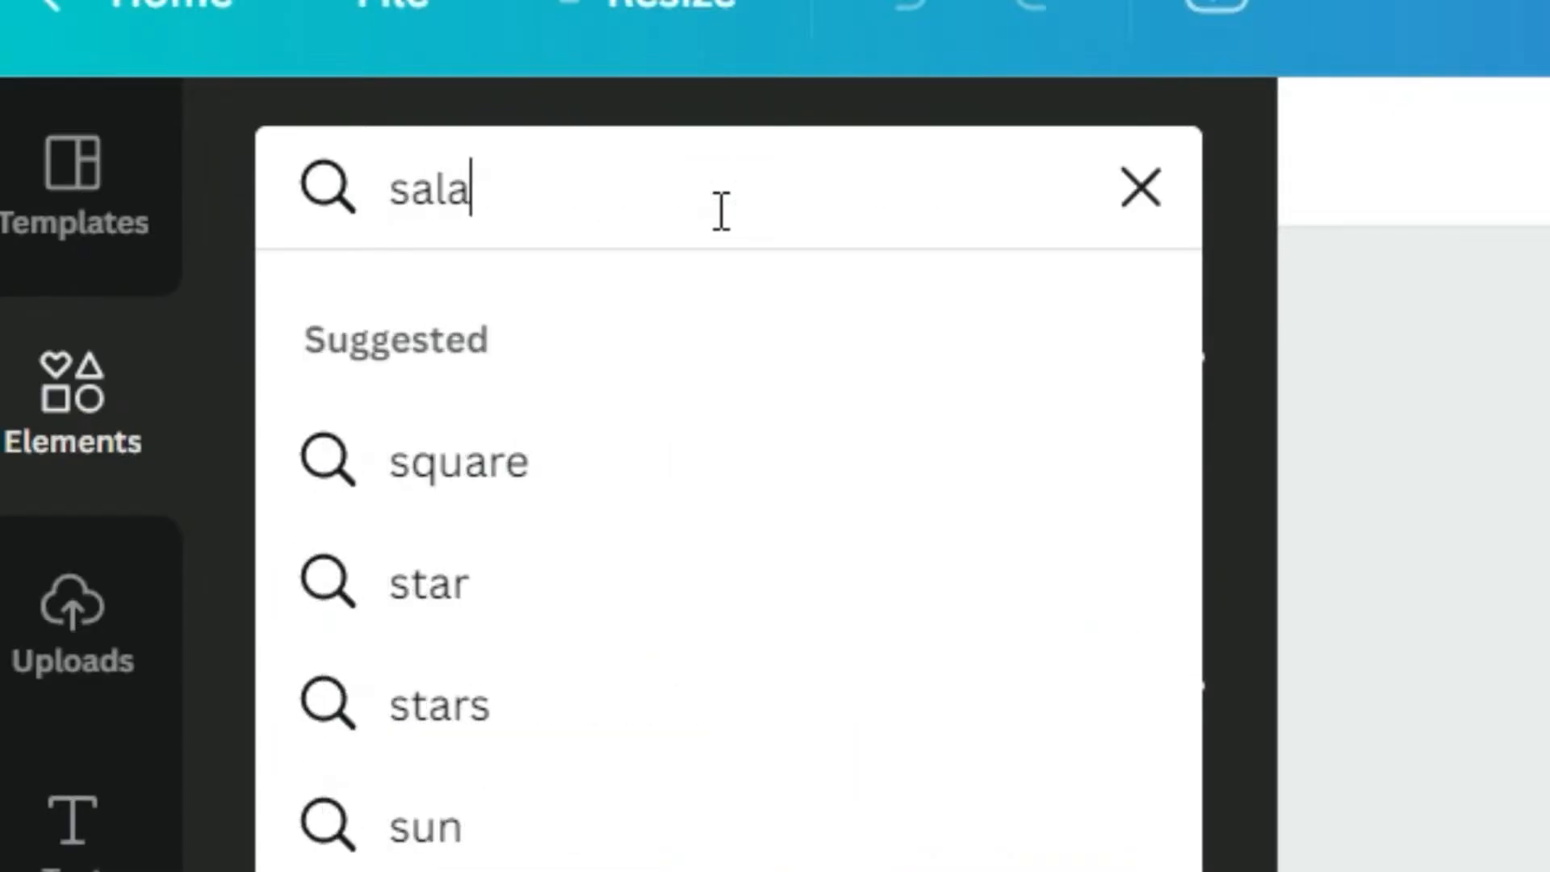
type("d bowl")
key("Return")
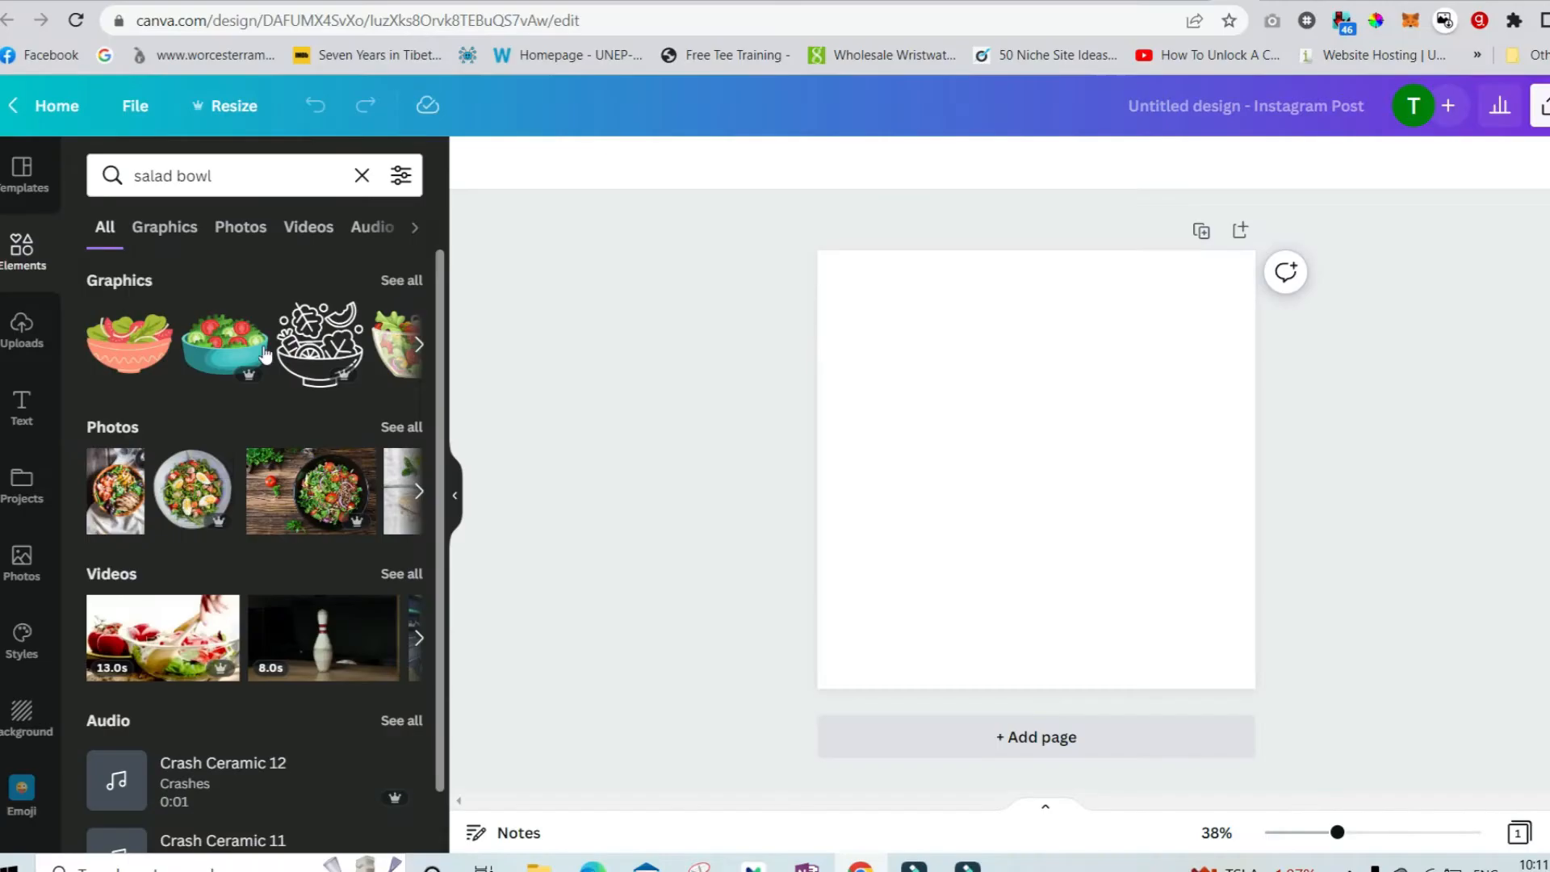
left_click(181, 501)
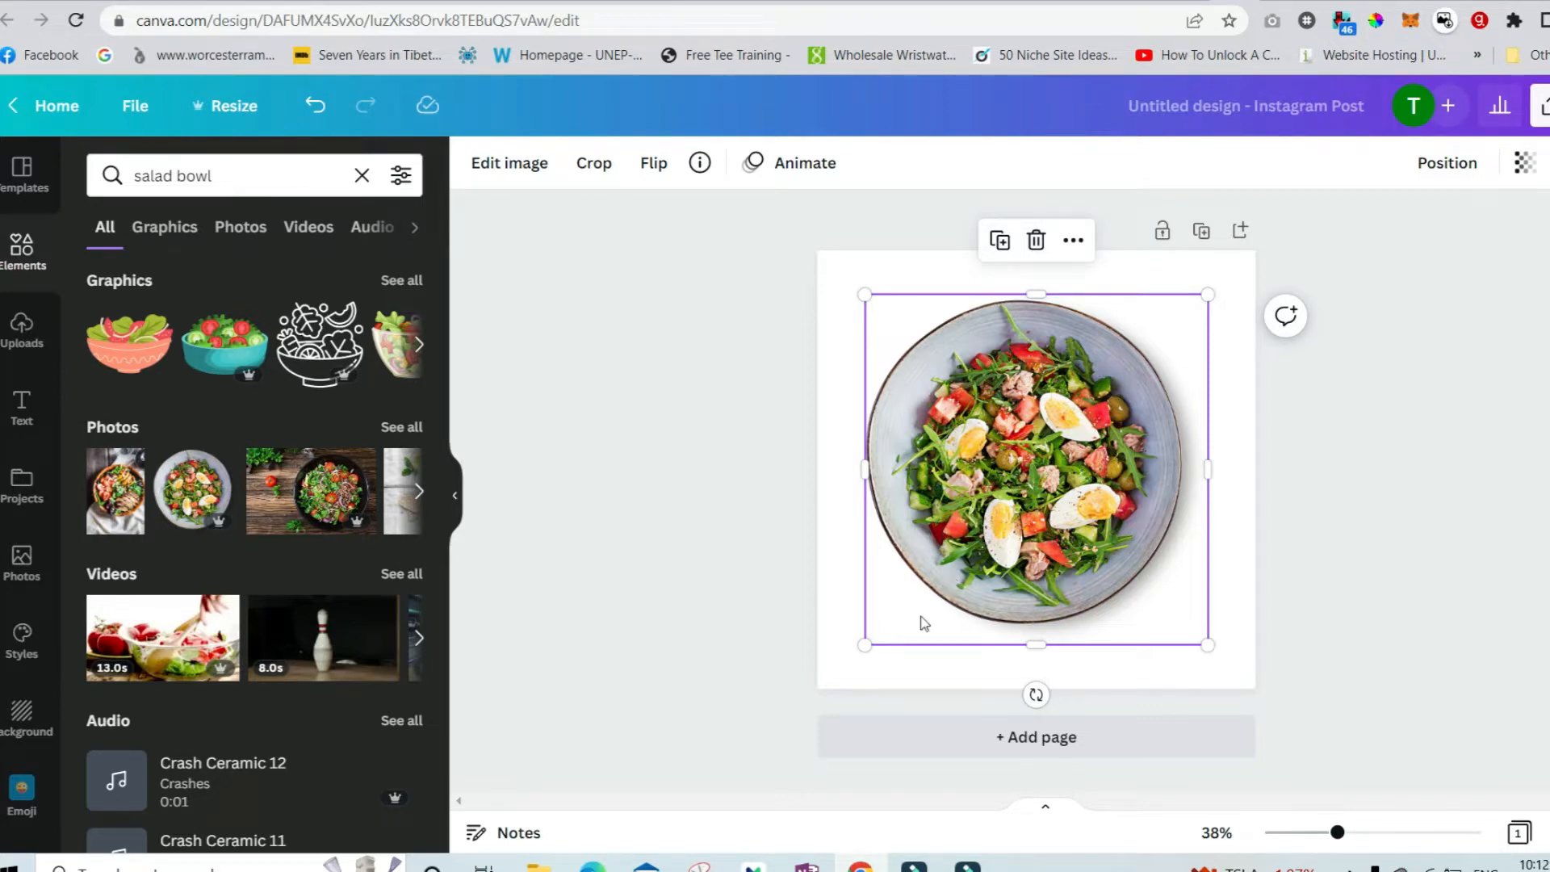
Resize and move the salad photo so it sits against the canvas's right edge.
left_click_drag(968, 563, 1016, 563)
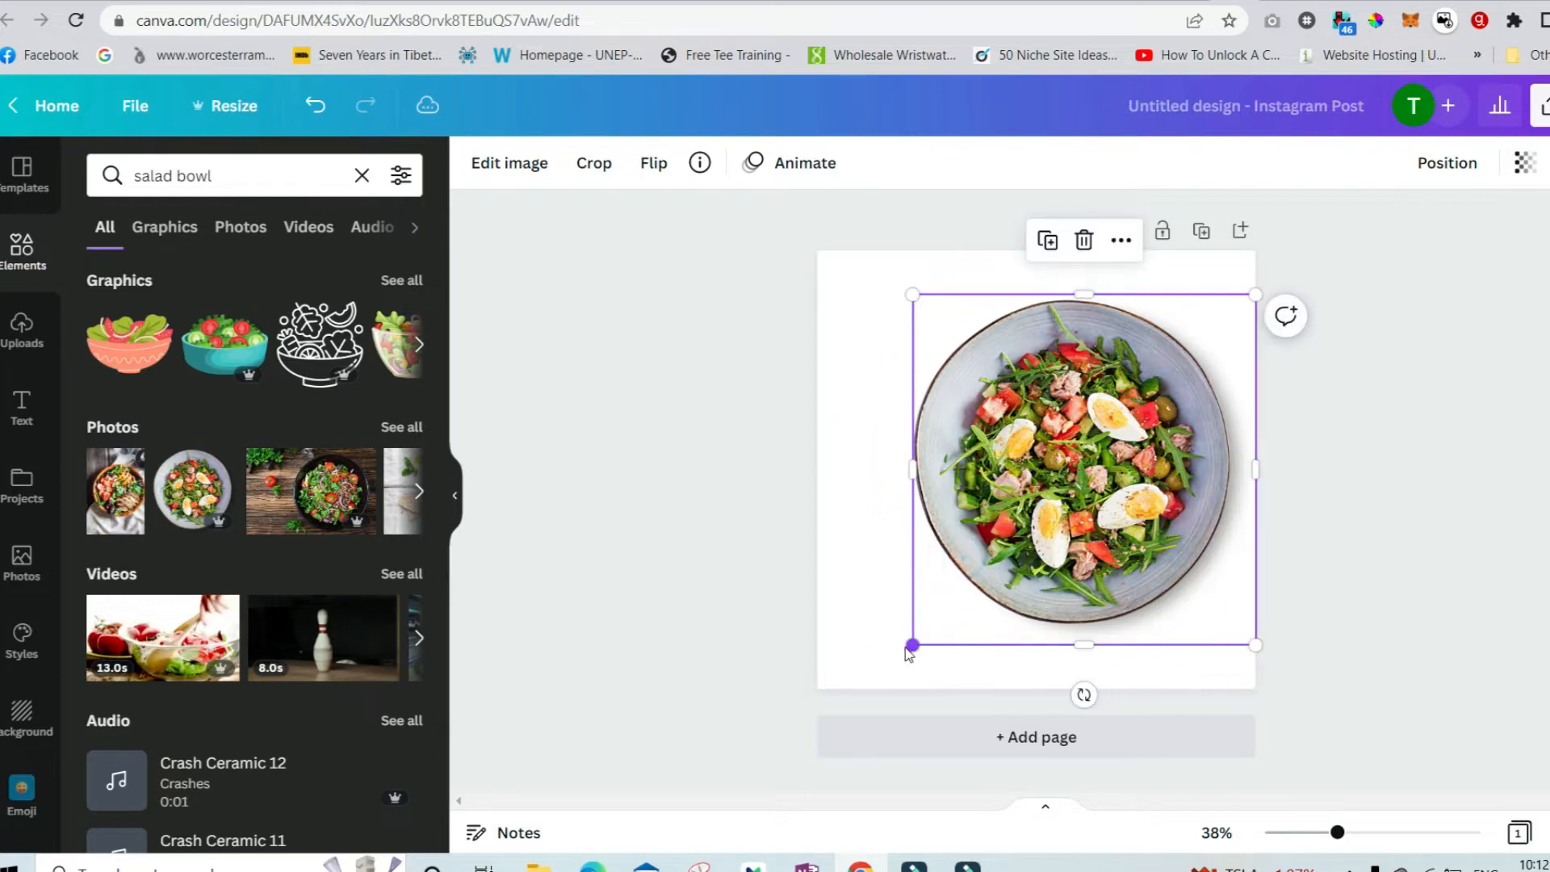
left_click_drag(912, 646, 998, 557)
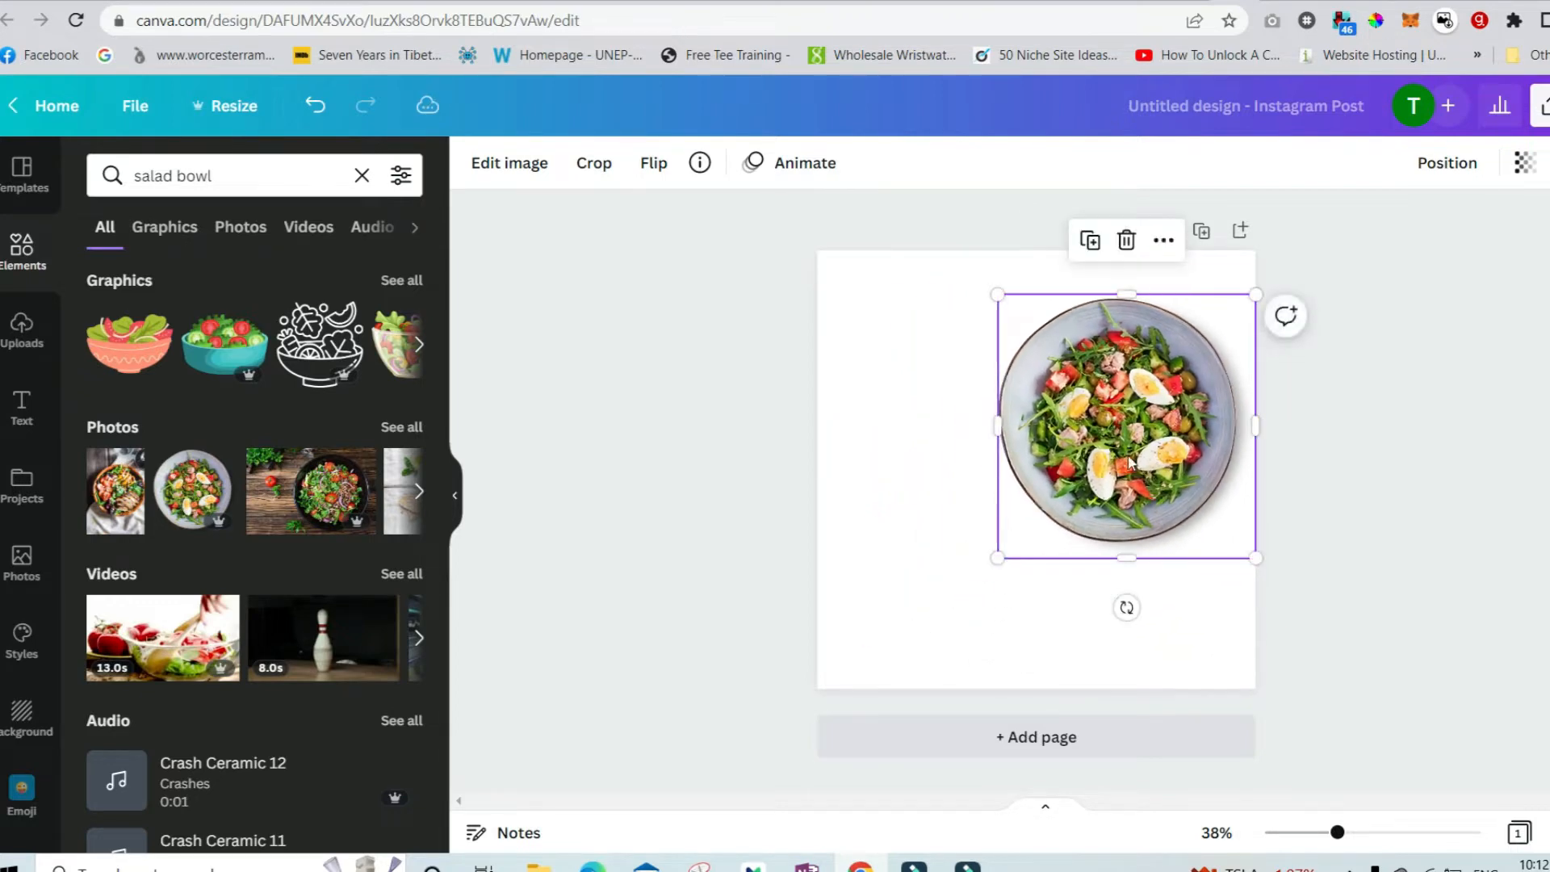
left_click_drag(1129, 462, 1200, 536)
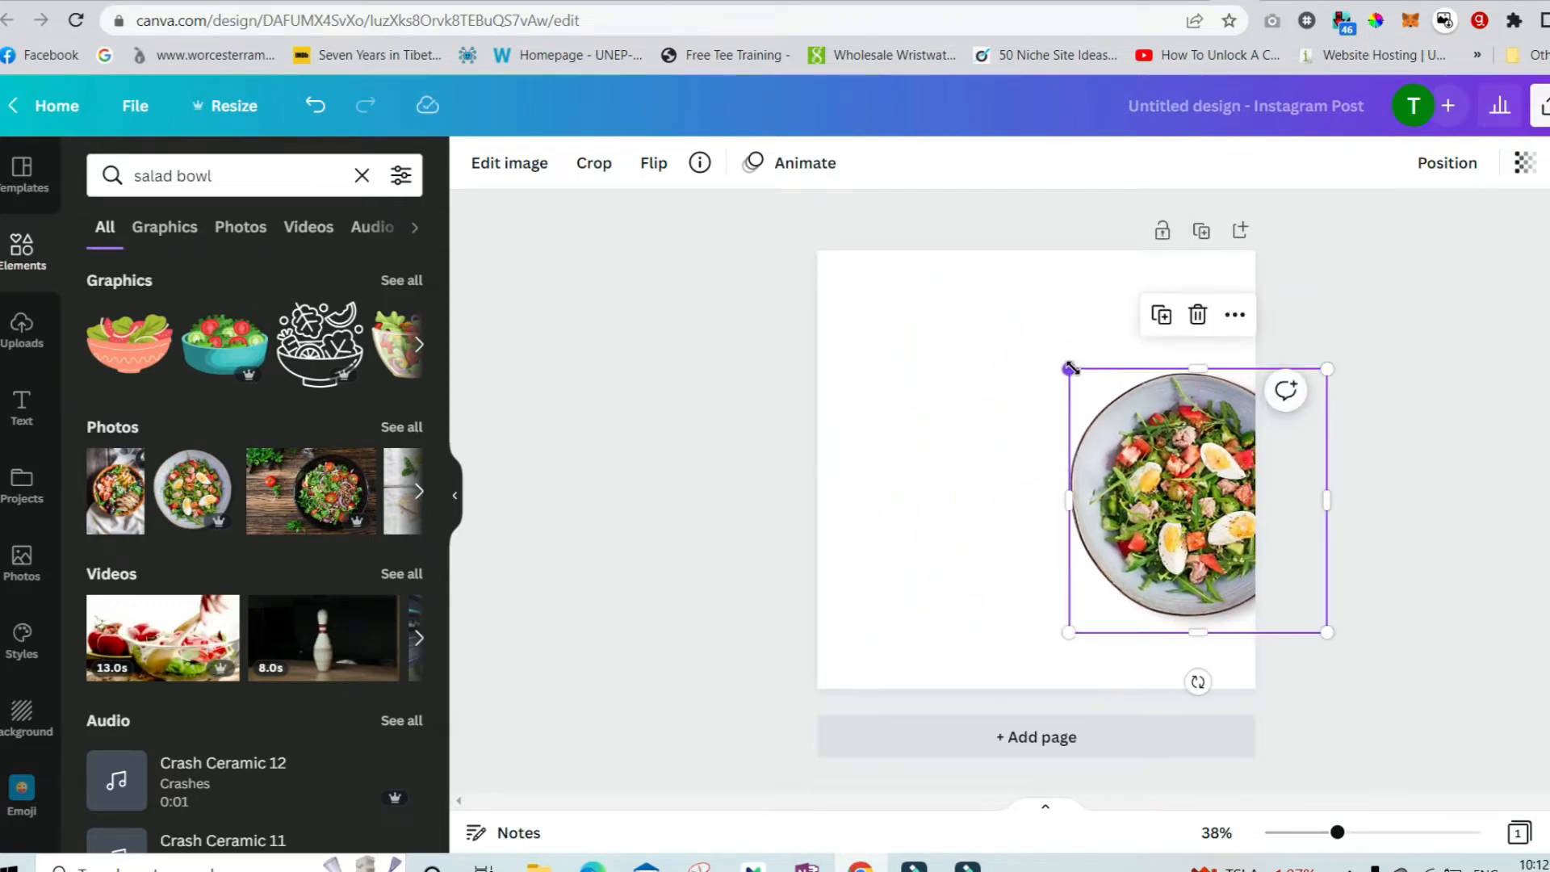
left_click_drag(1069, 369, 1038, 334)
mouse_move(1183, 479)
left_mouse_down()
mouse_move(1170, 464)
mouse_move(1184, 476)
left_mouse_up()
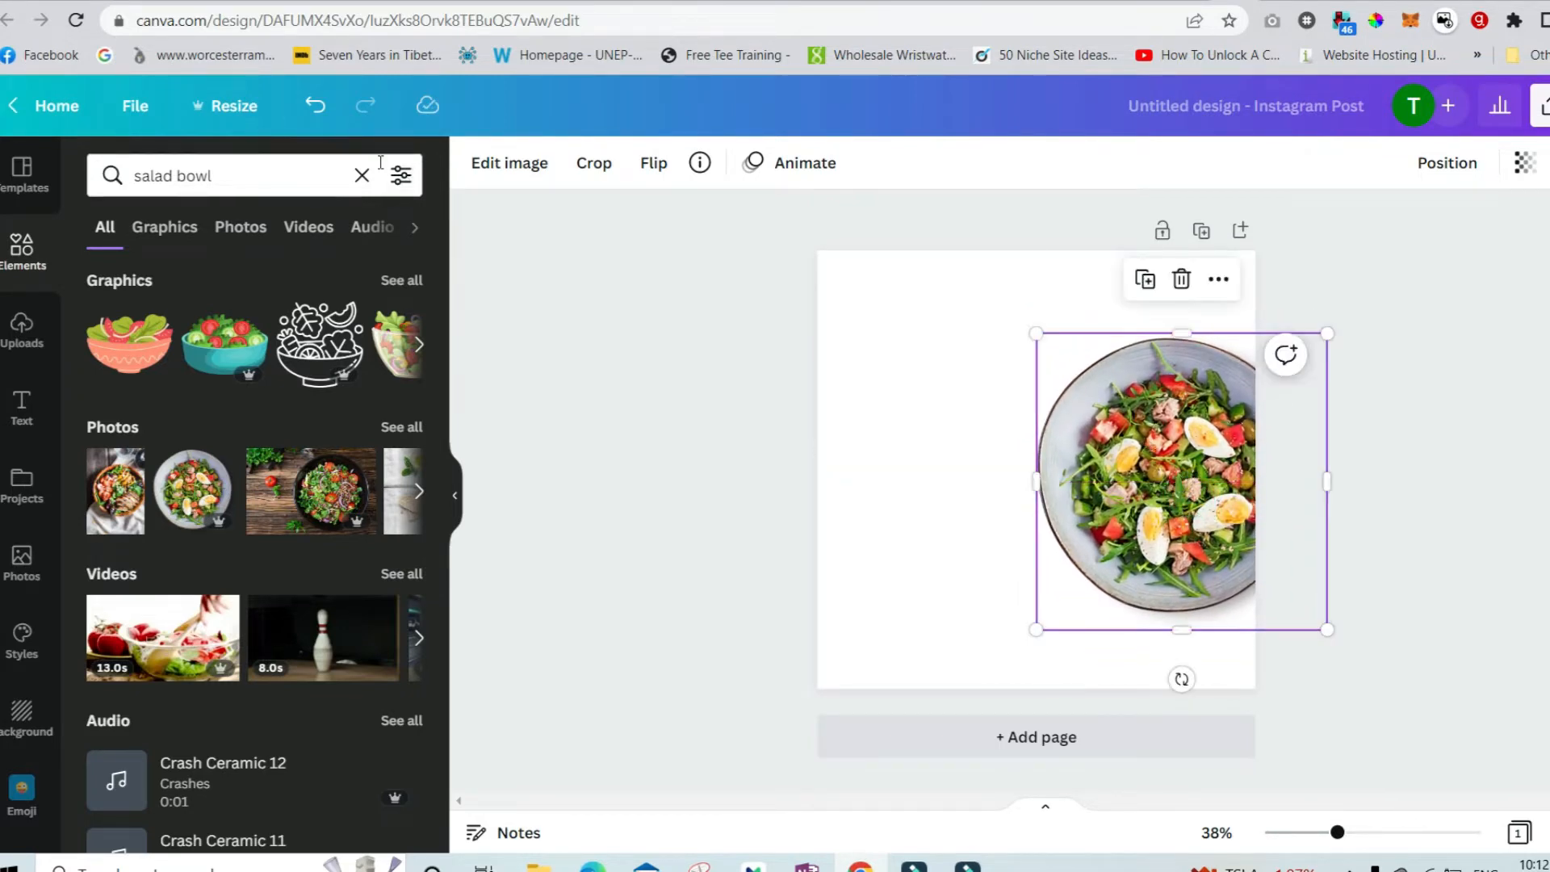
Search elements for "circle", add a circle shape, and move it to the canvas's bottom-right corner.
left_click(245, 161)
double_click(248, 167)
triple_click(247, 167)
type("circle")
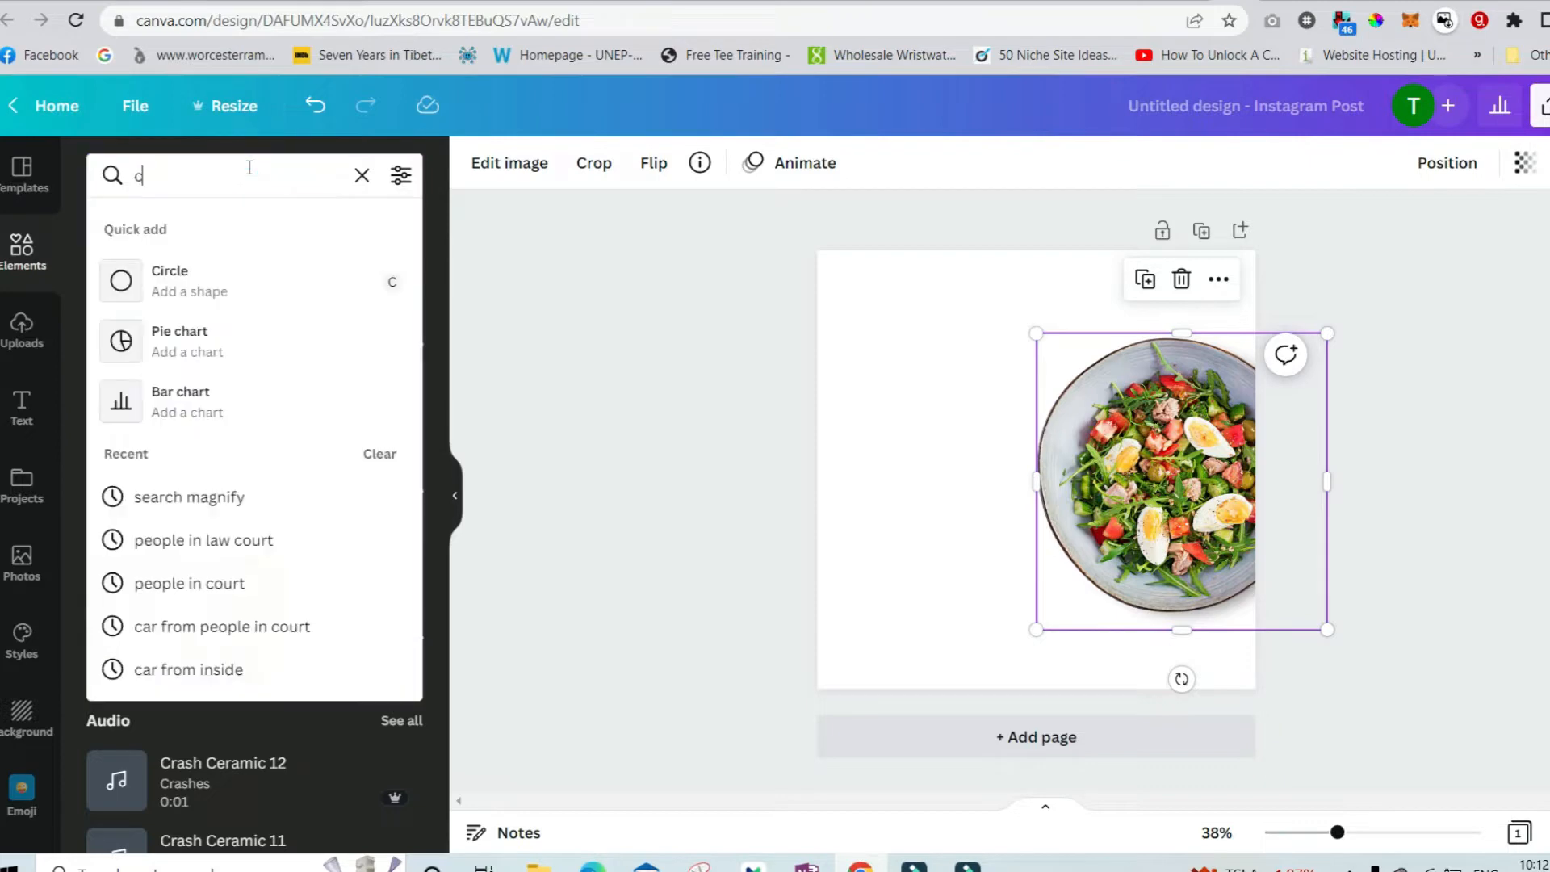
key("Return")
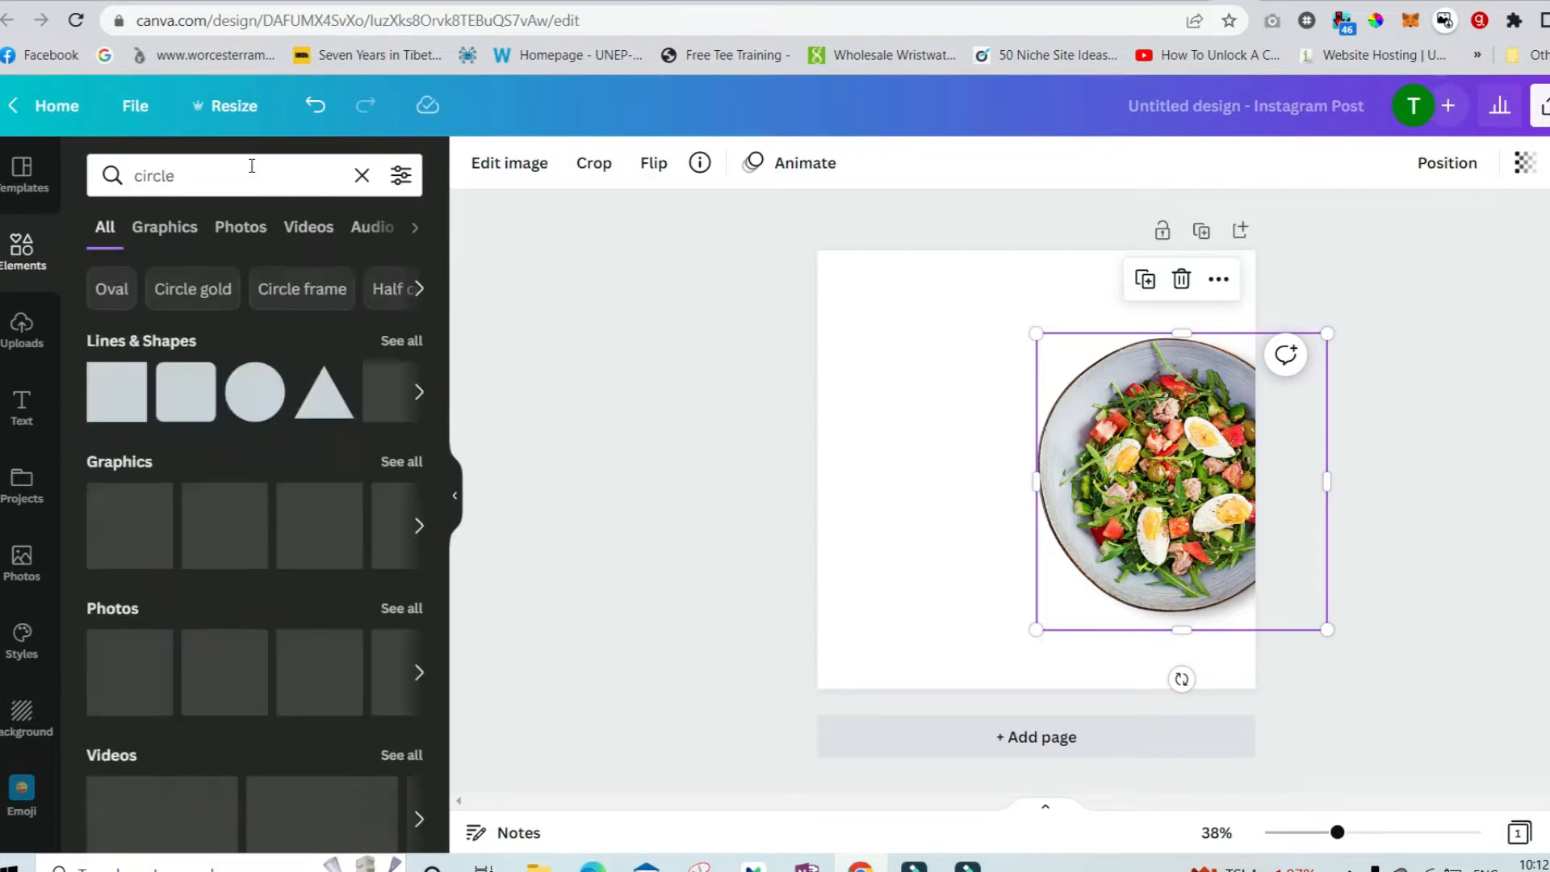
left_click(255, 391)
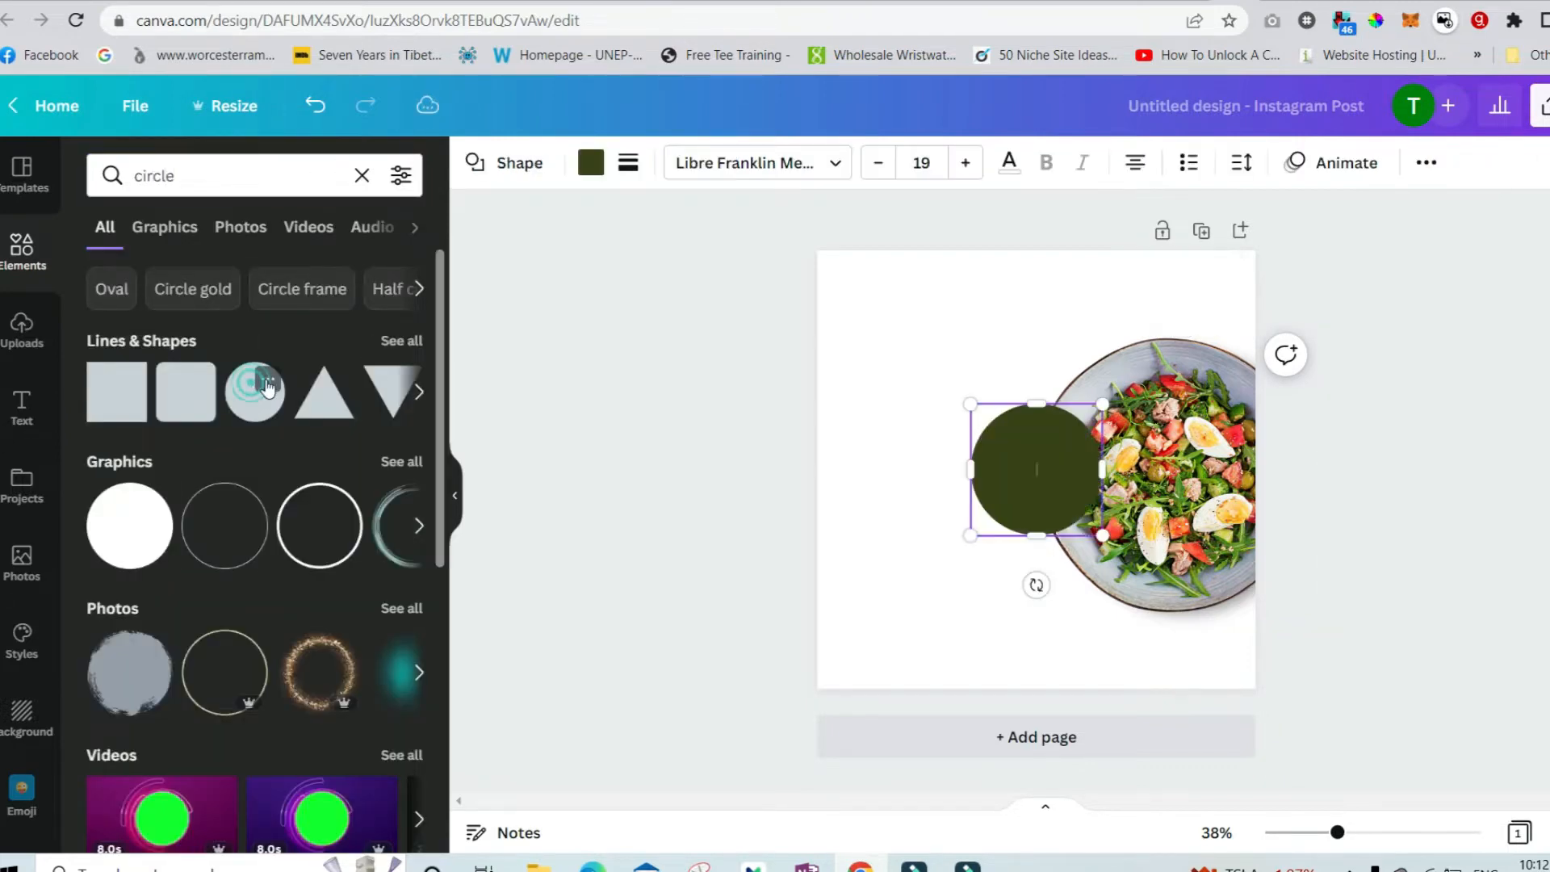
left_click_drag(1039, 488, 1234, 715)
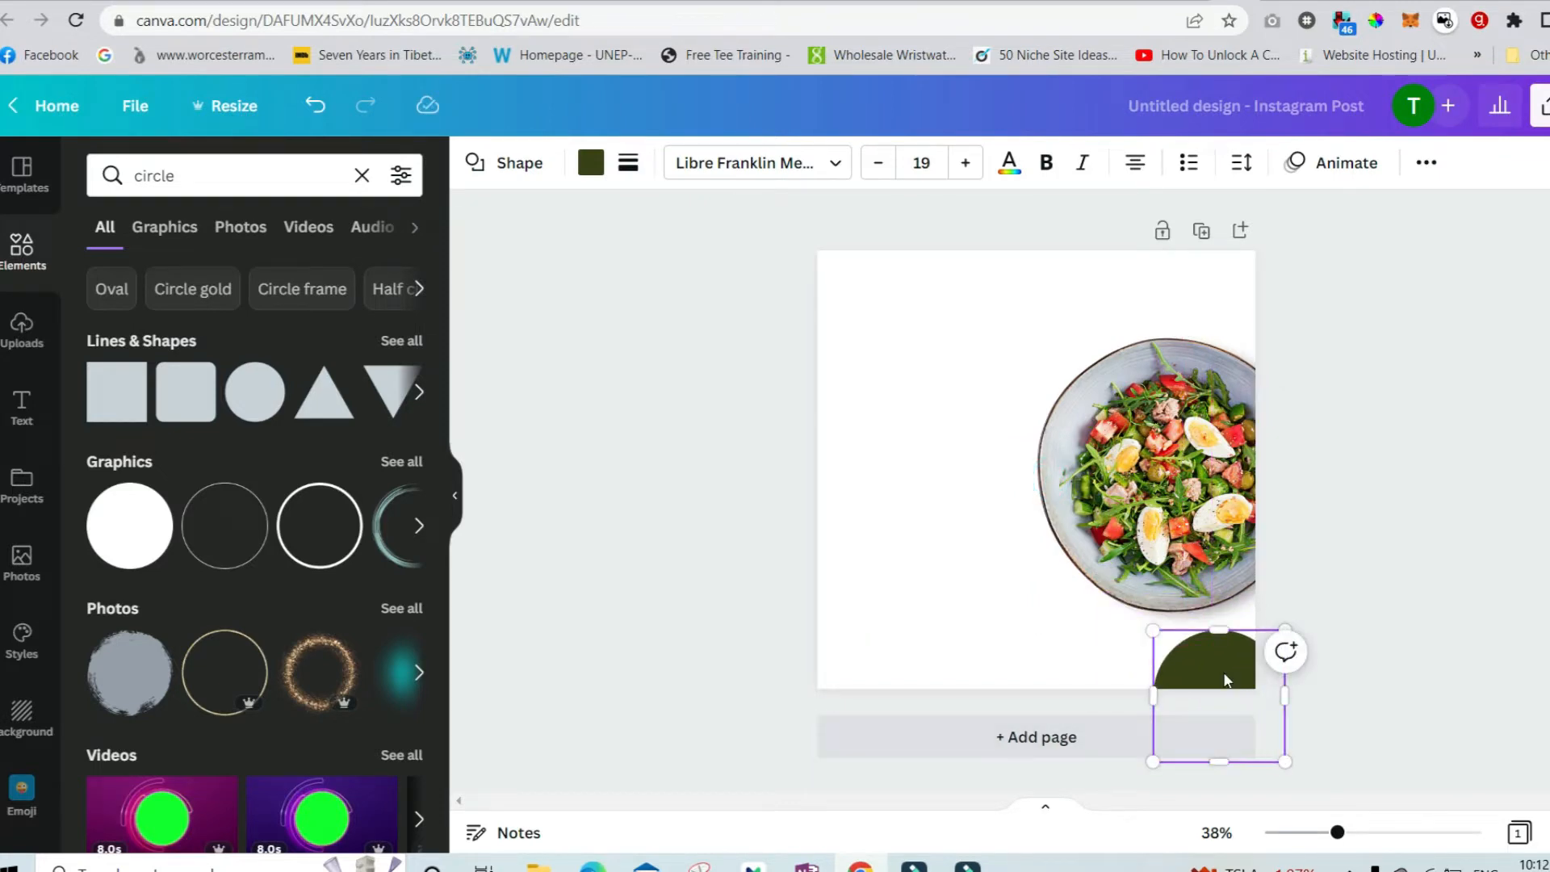
Add a square shape and reshape it into a bar in the lower left of the canvas.
left_click(124, 414)
left_click_drag(1020, 487, 909, 574)
left_click_drag(912, 501, 911, 583)
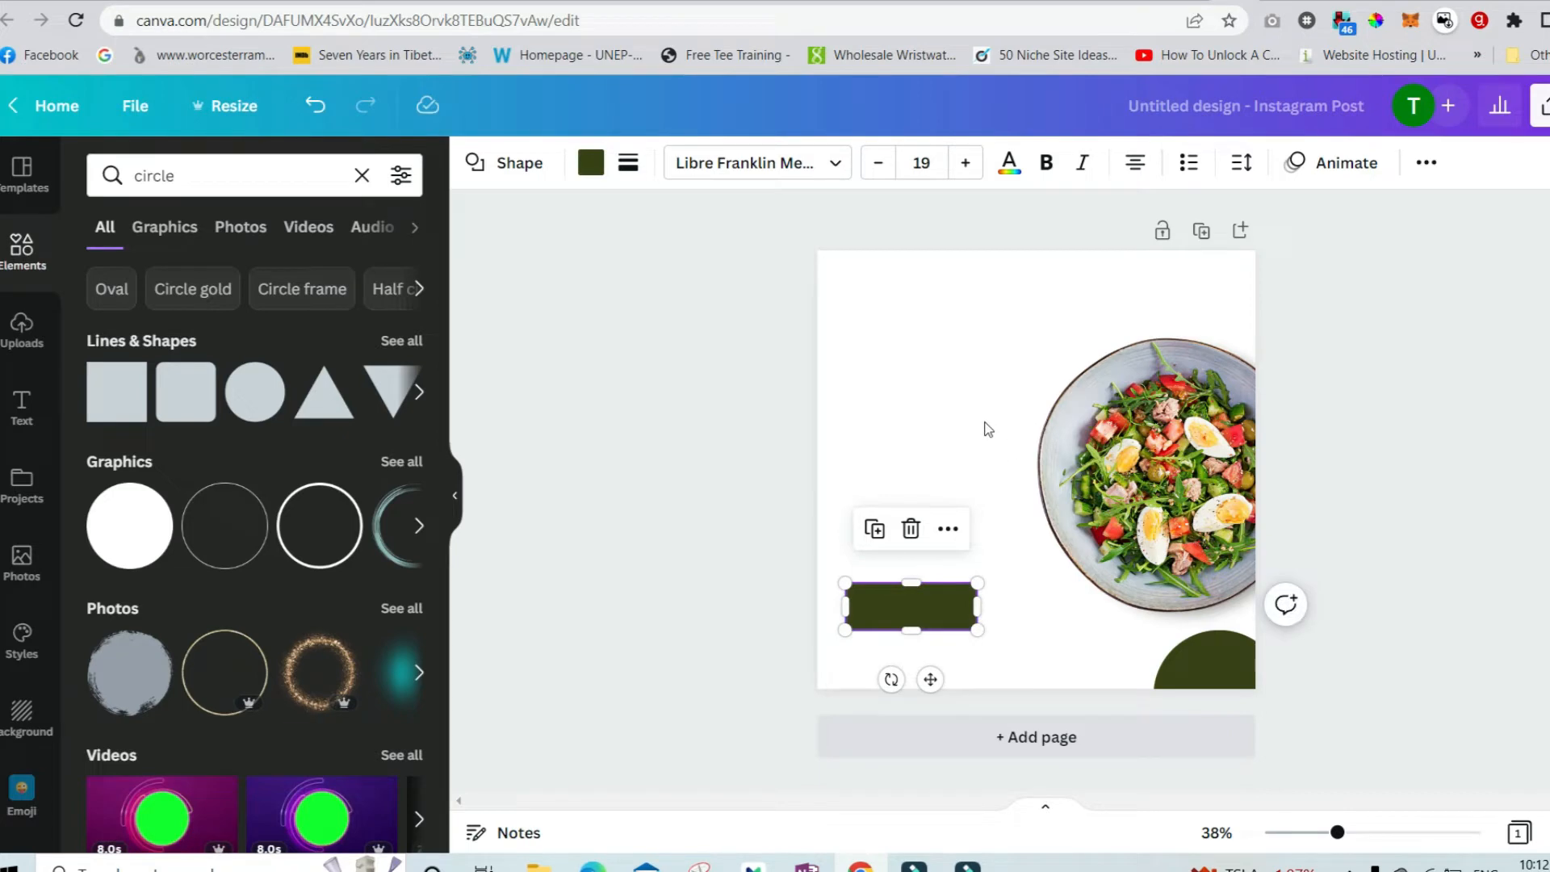
Search for "fork and knife", add the orange plate-and-cutlery graphic, and shrink it near the upper left.
double_click(325, 178)
type("fork and knife")
key("Return")
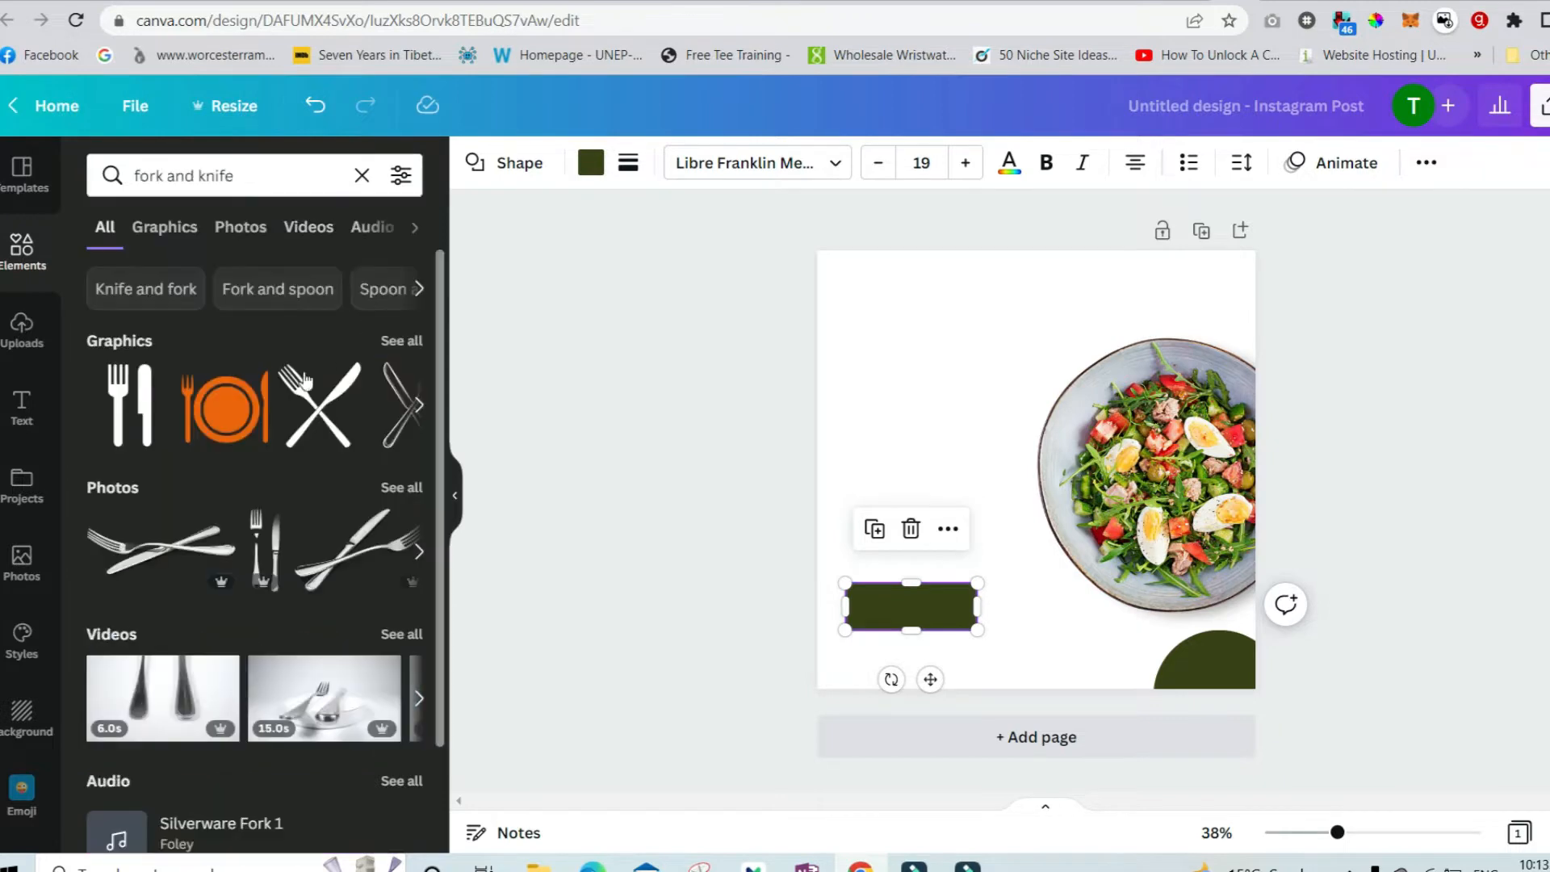
left_click(223, 417)
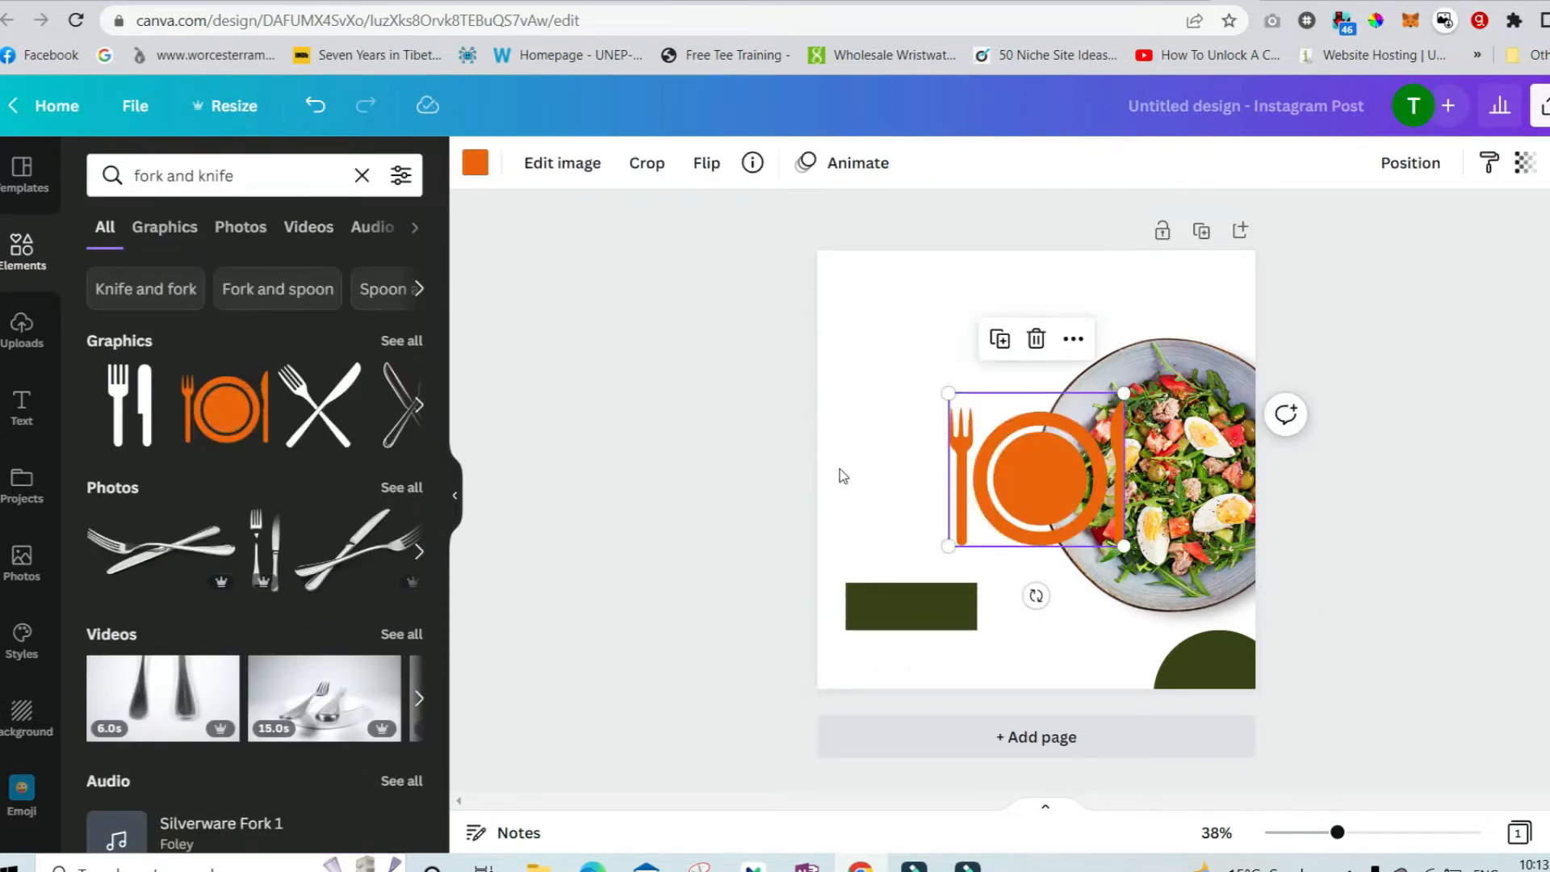
left_click_drag(1120, 541, 1013, 448)
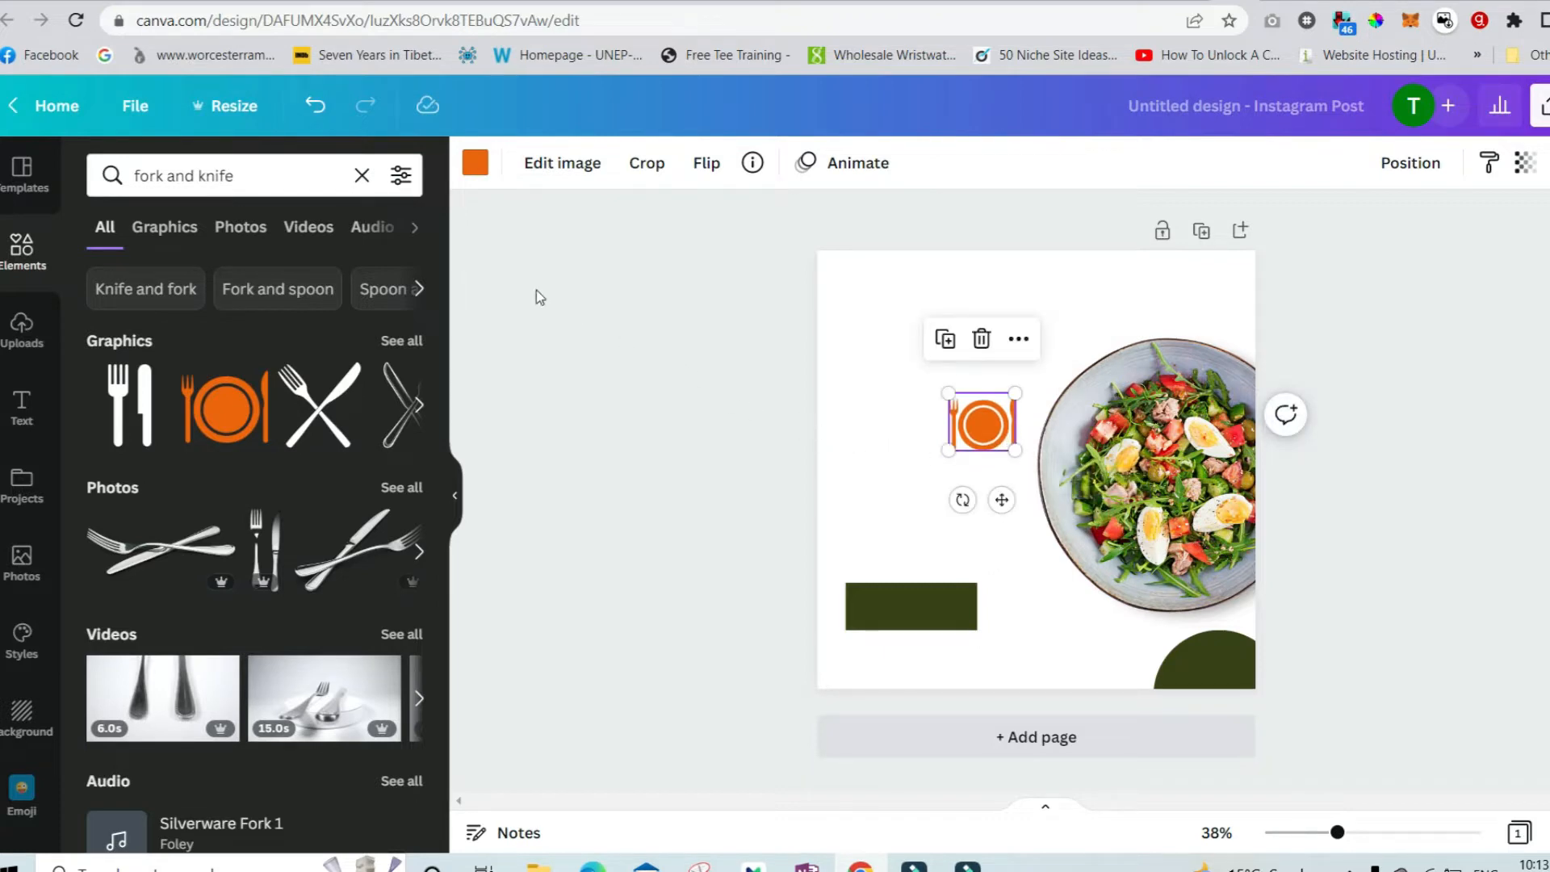
Search elements for "website" and add the outline globe graphic.
triple_click(325, 176)
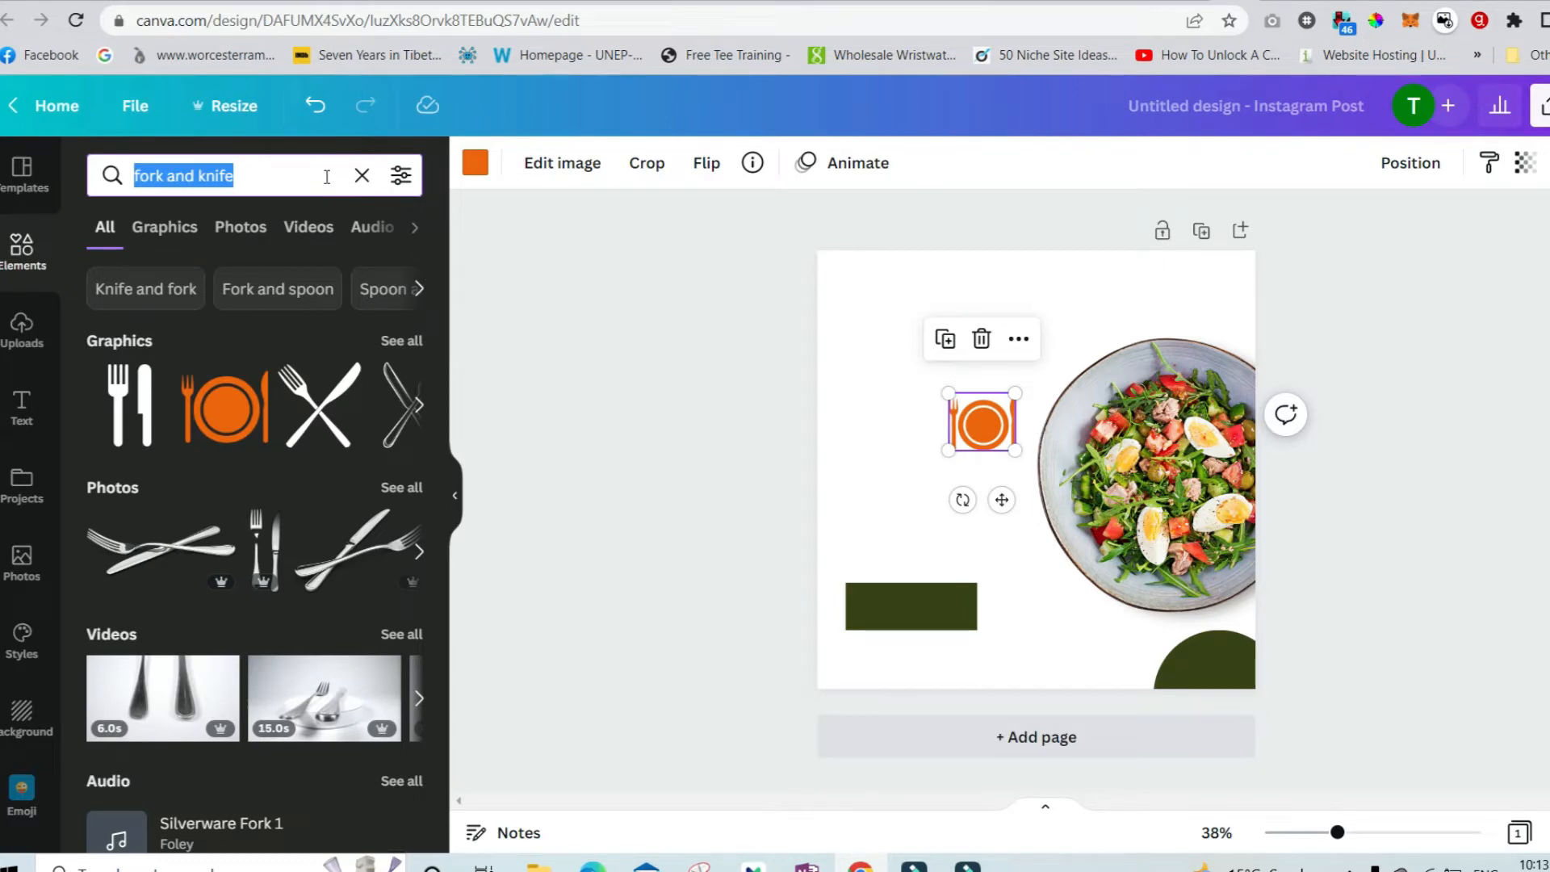
type("website")
key("Return")
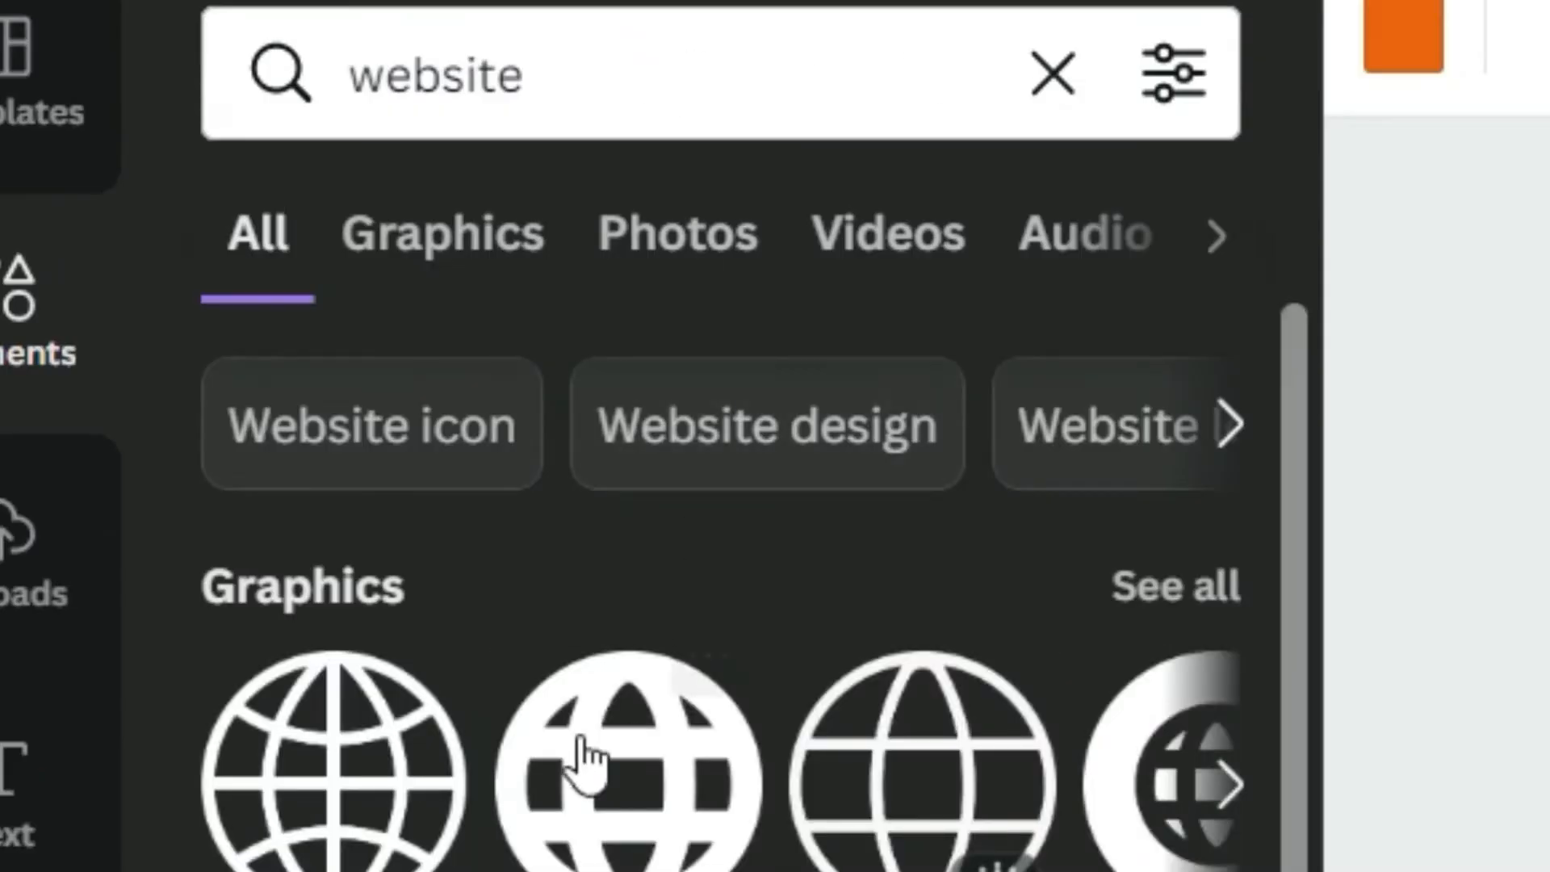
left_click(367, 832)
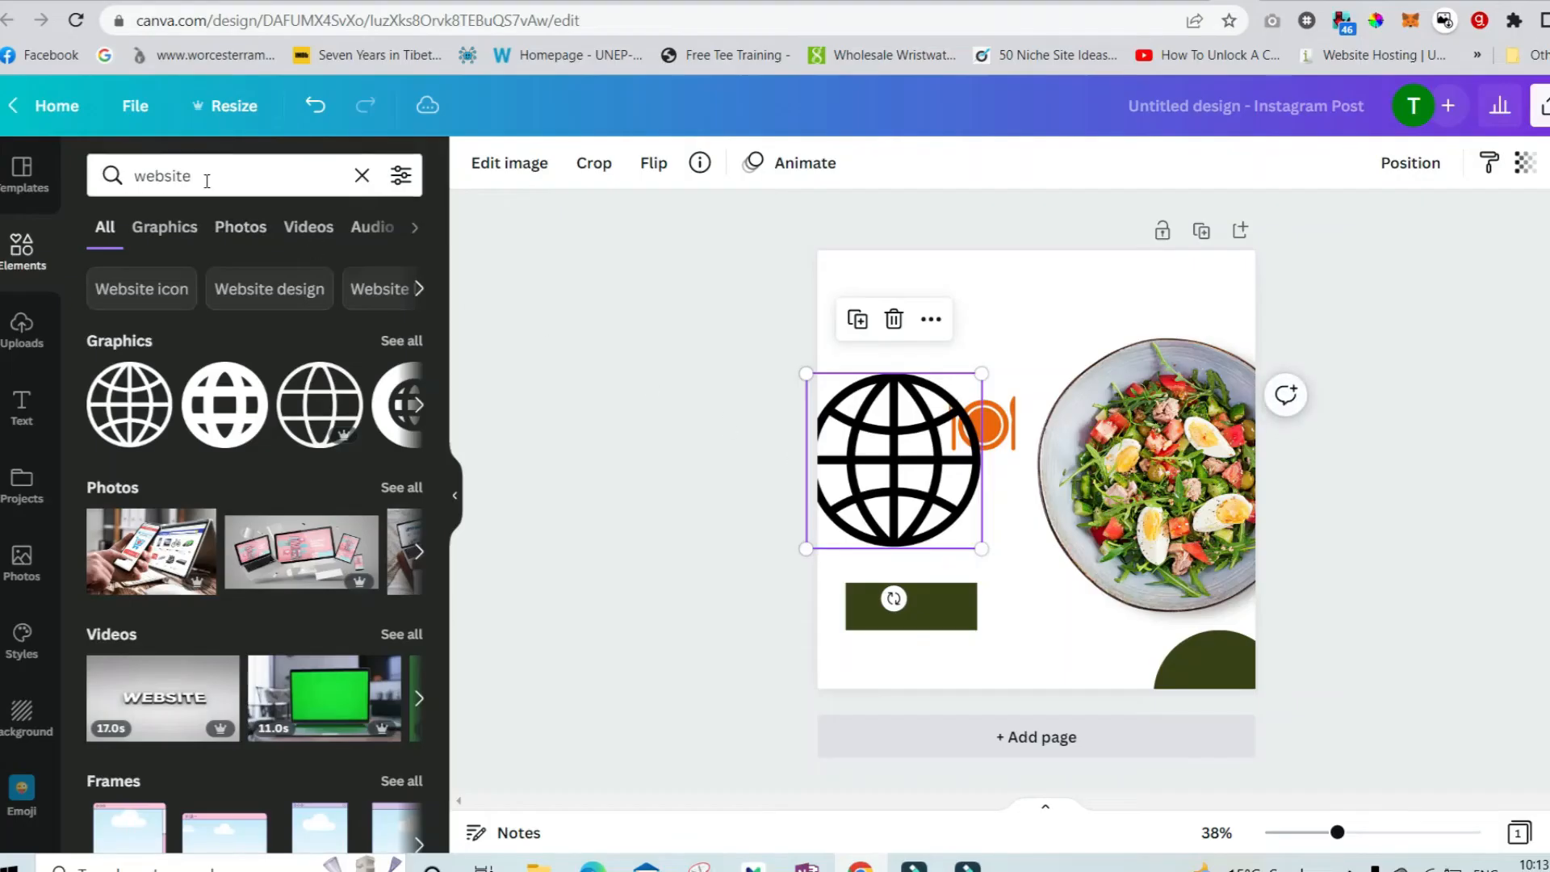
Search for "call", add the circled phone graphic, and move it to the top right over the salad photo.
triple_click(207, 178)
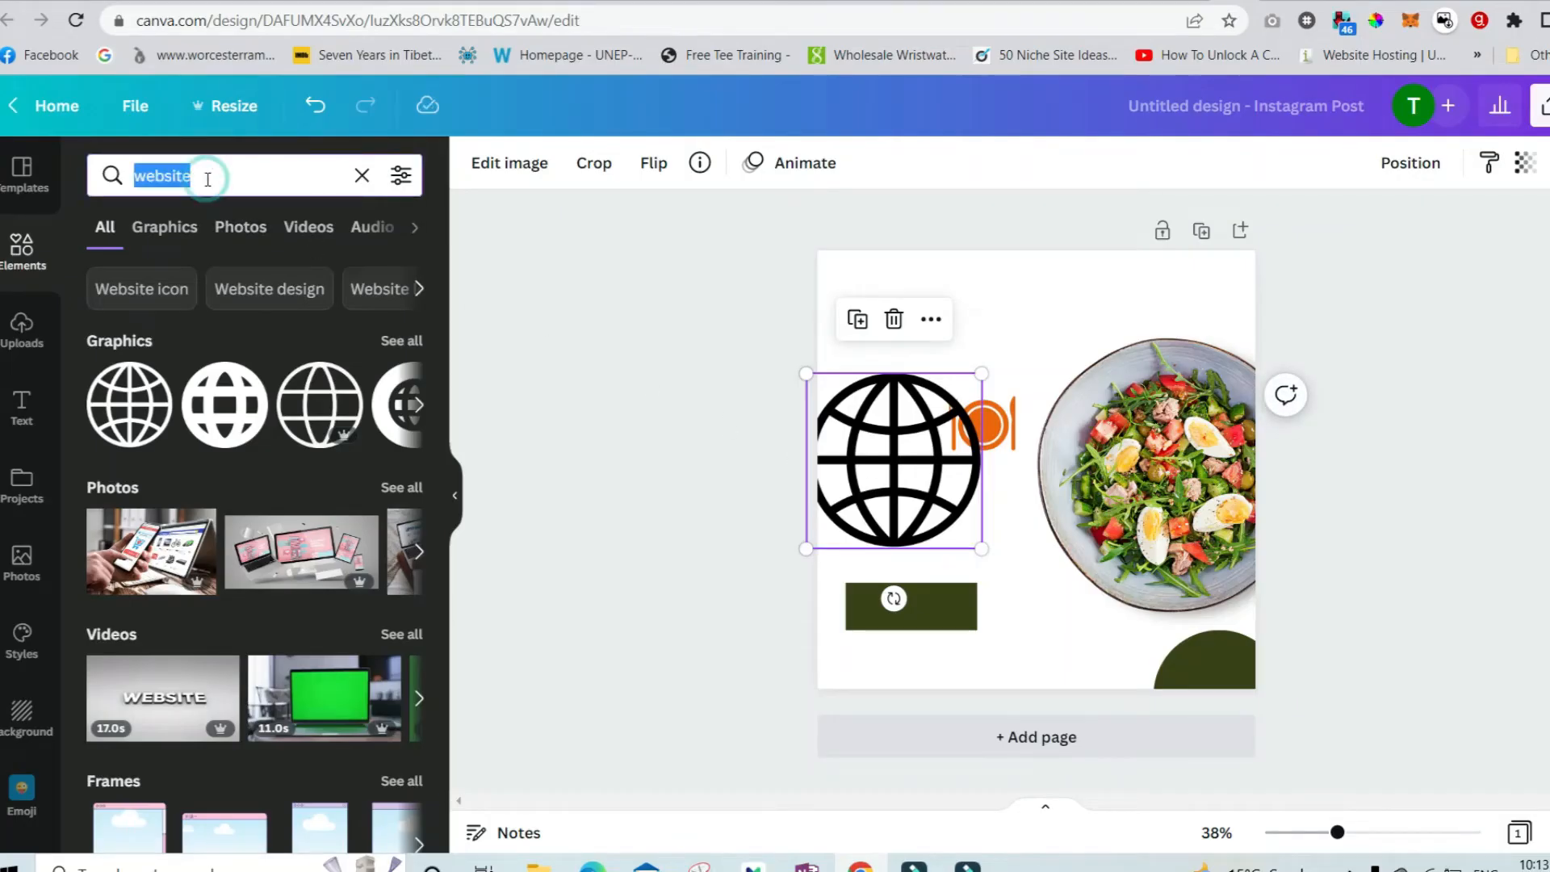
type("call")
key("Return")
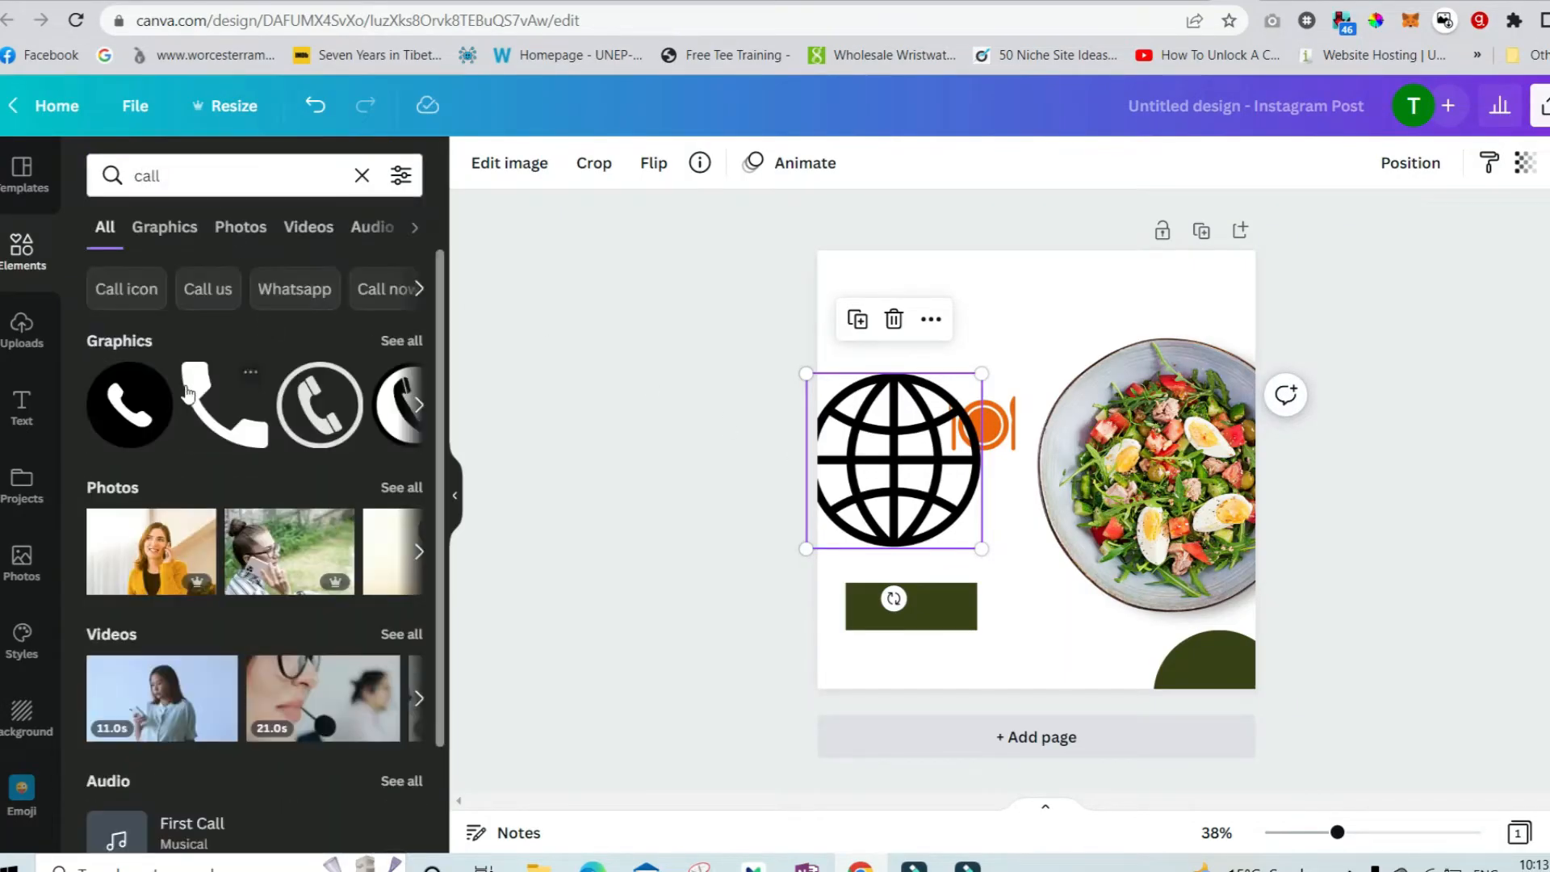
left_click(313, 416)
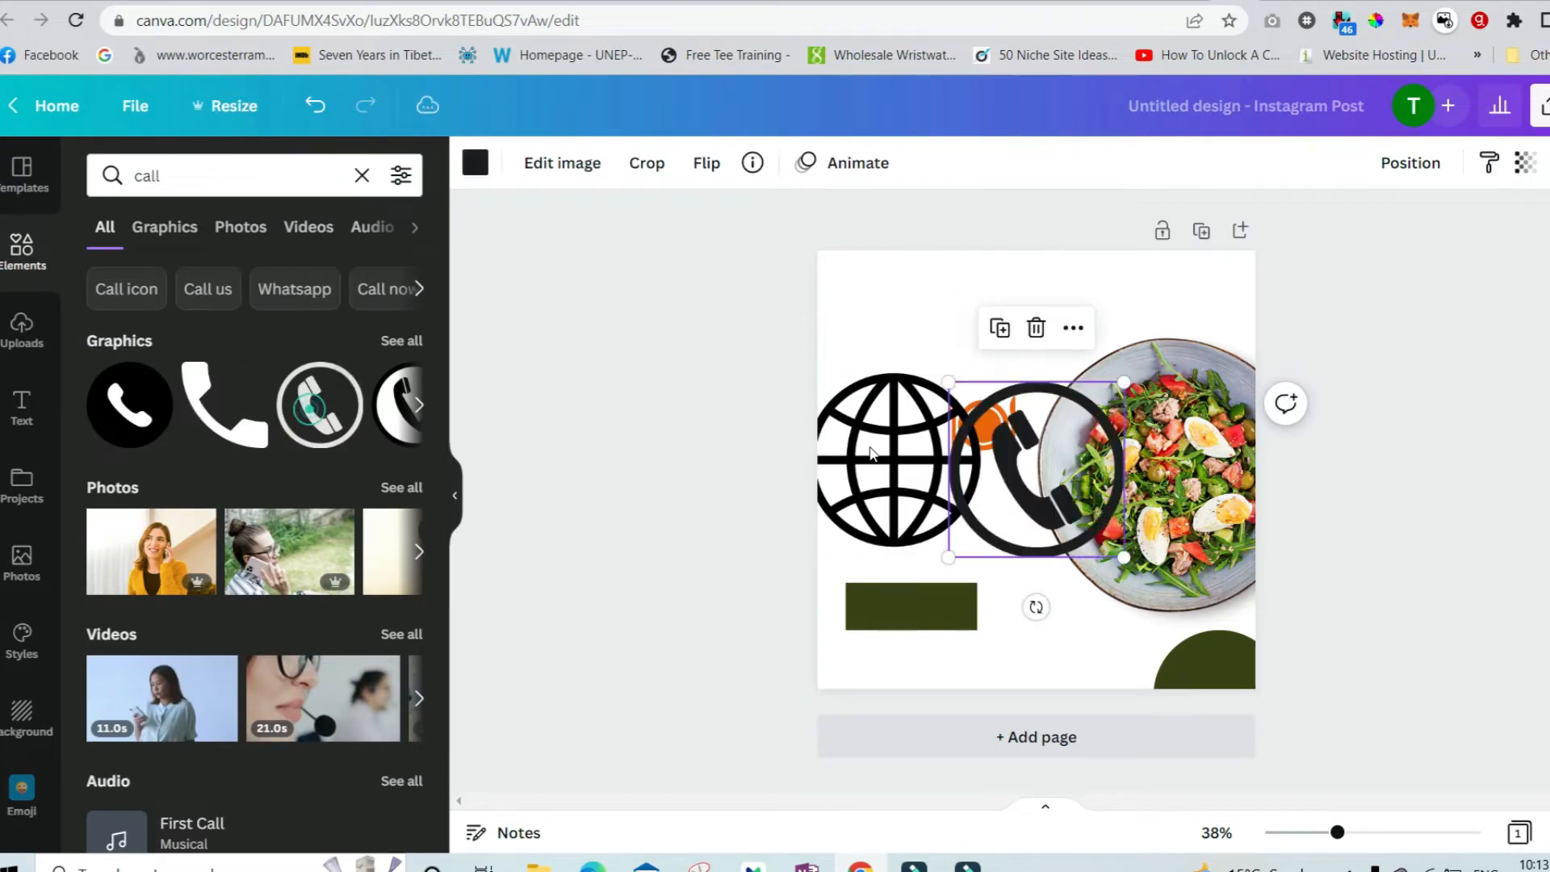
left_click_drag(1060, 484, 1154, 388)
Move the outline globe graphic slightly left.
left_click_drag(924, 465, 894, 454)
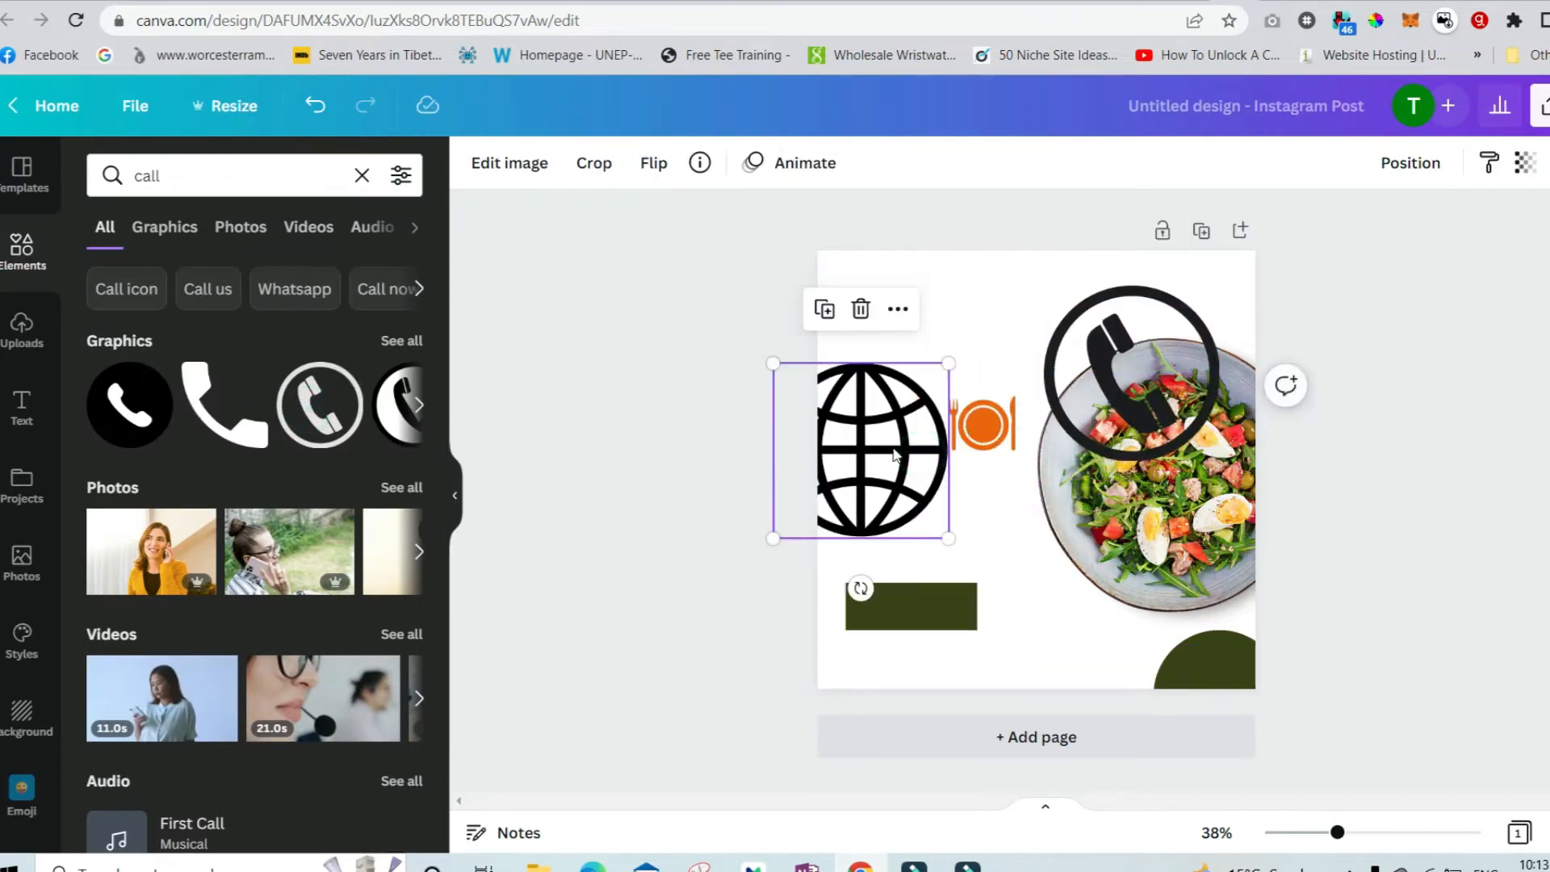
left_click(1072, 408)
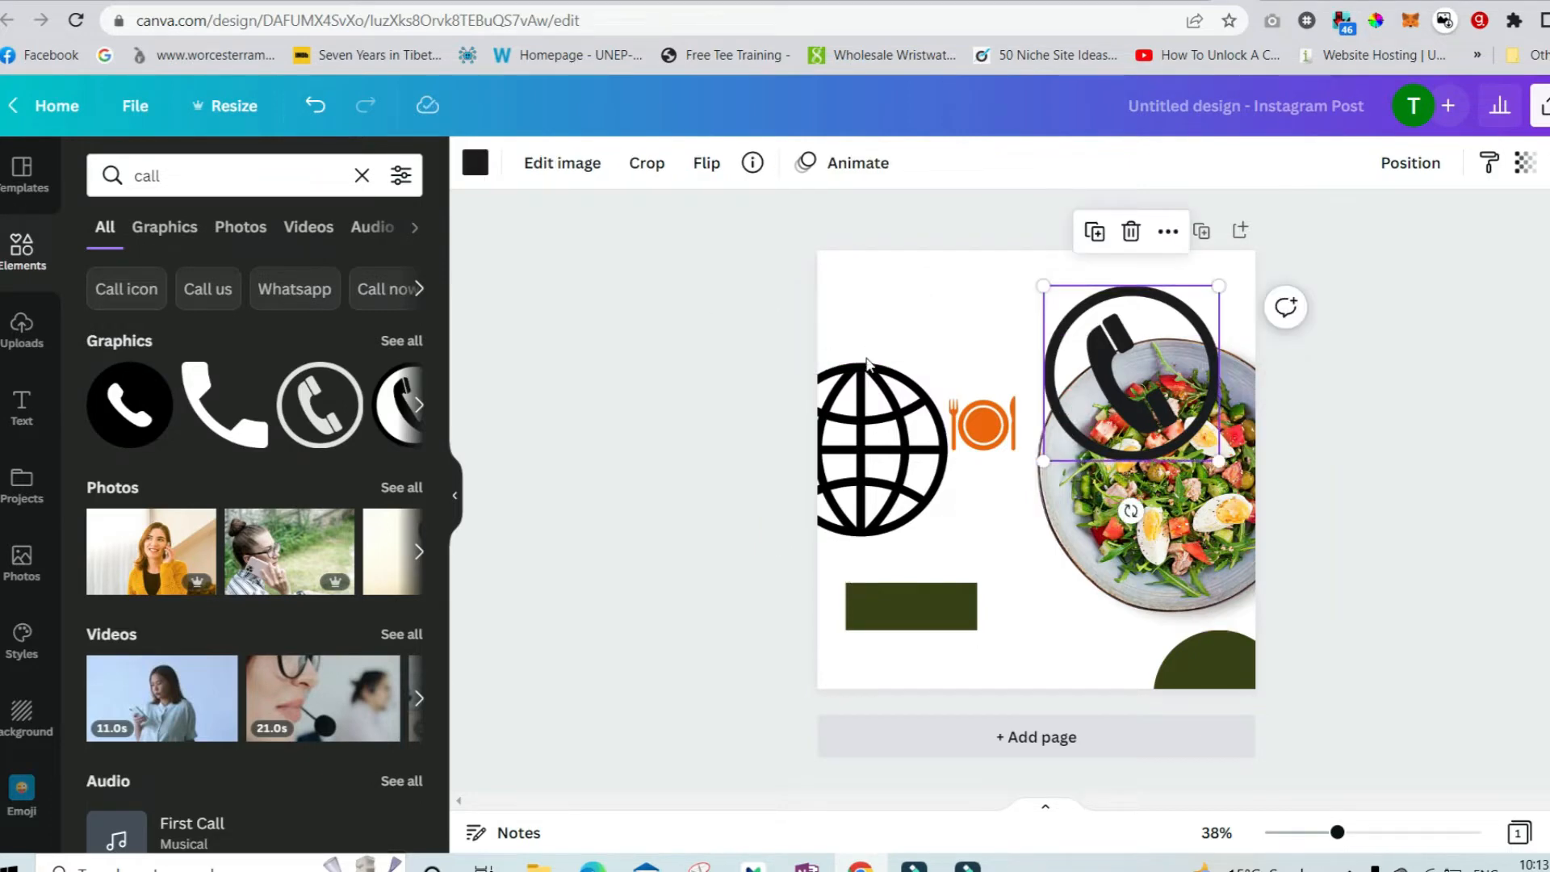
left_click(957, 413, "shift")
left_click(907, 419, "shift")
left_click(929, 578)
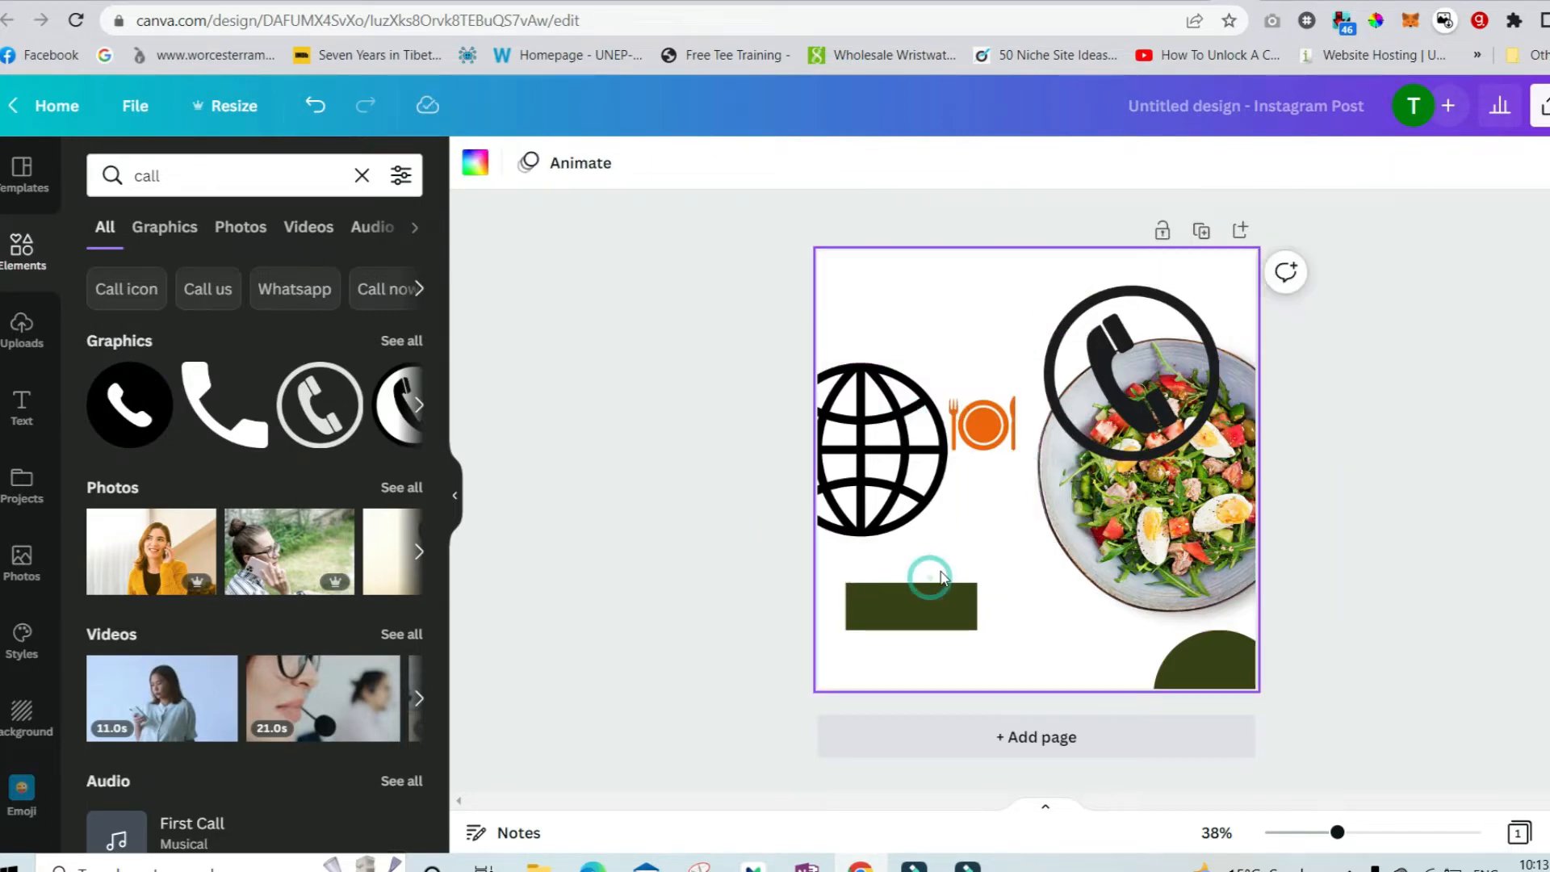
left_click(916, 507)
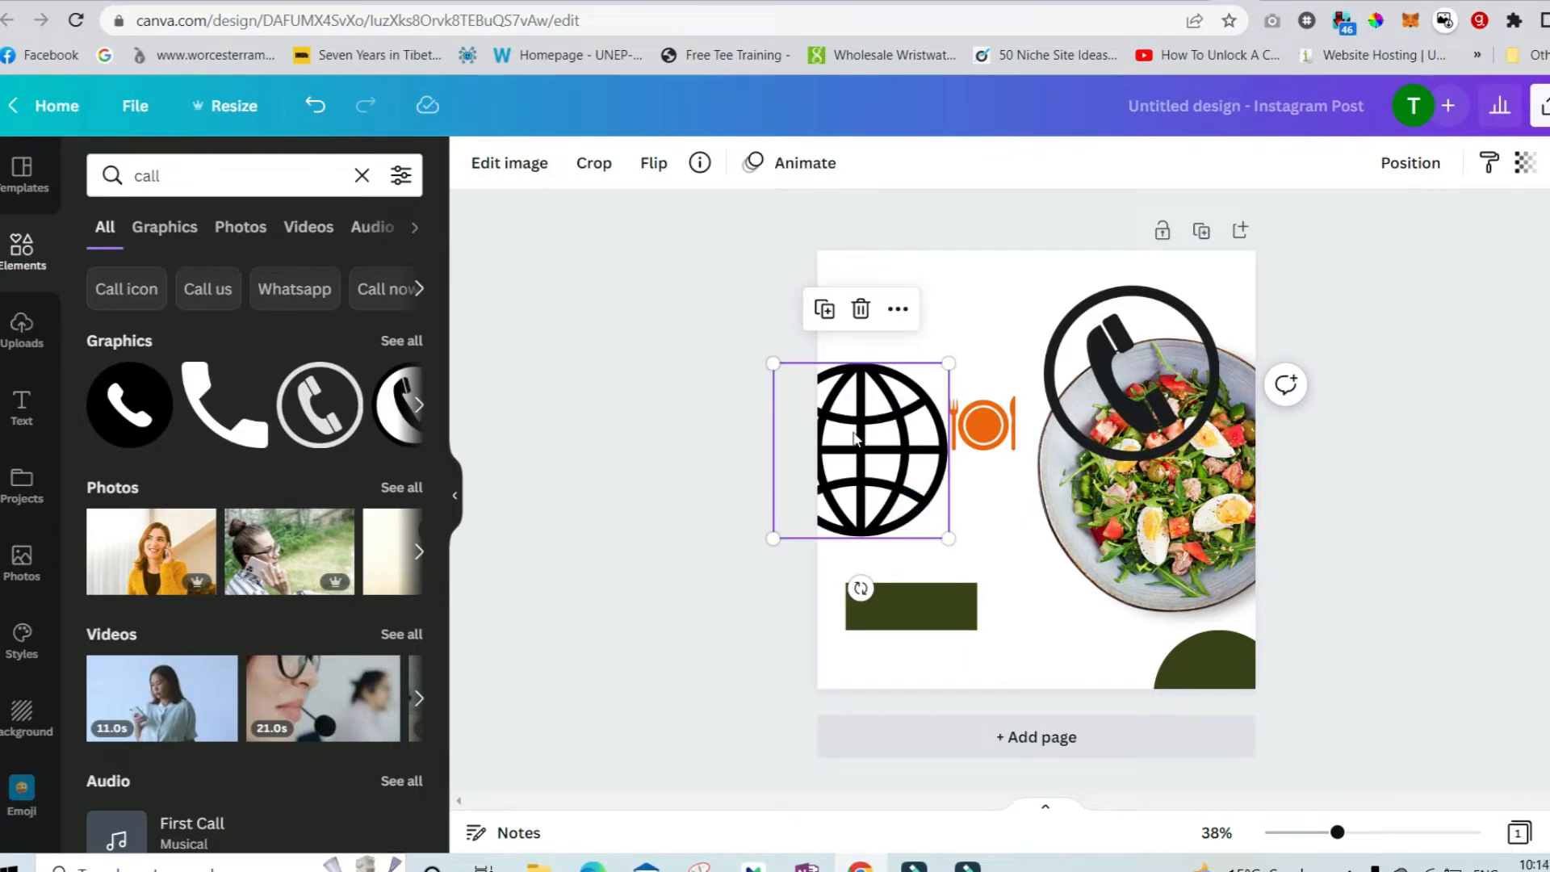
Search for "website" again, add the solid globe graphic, and delete the outline globe.
left_click(362, 175)
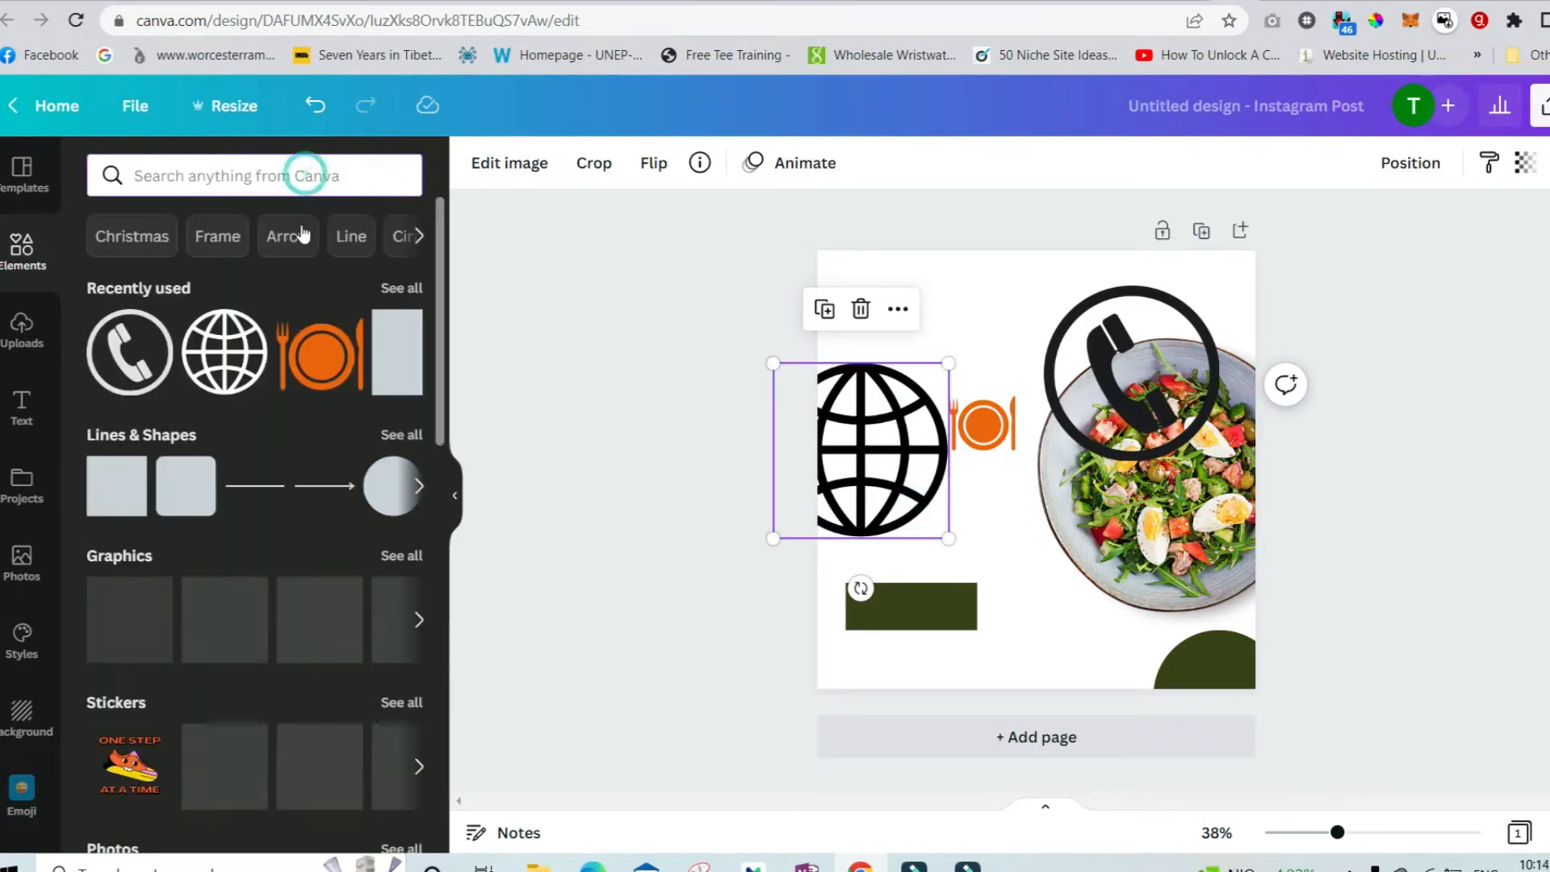
type("website")
key("Return")
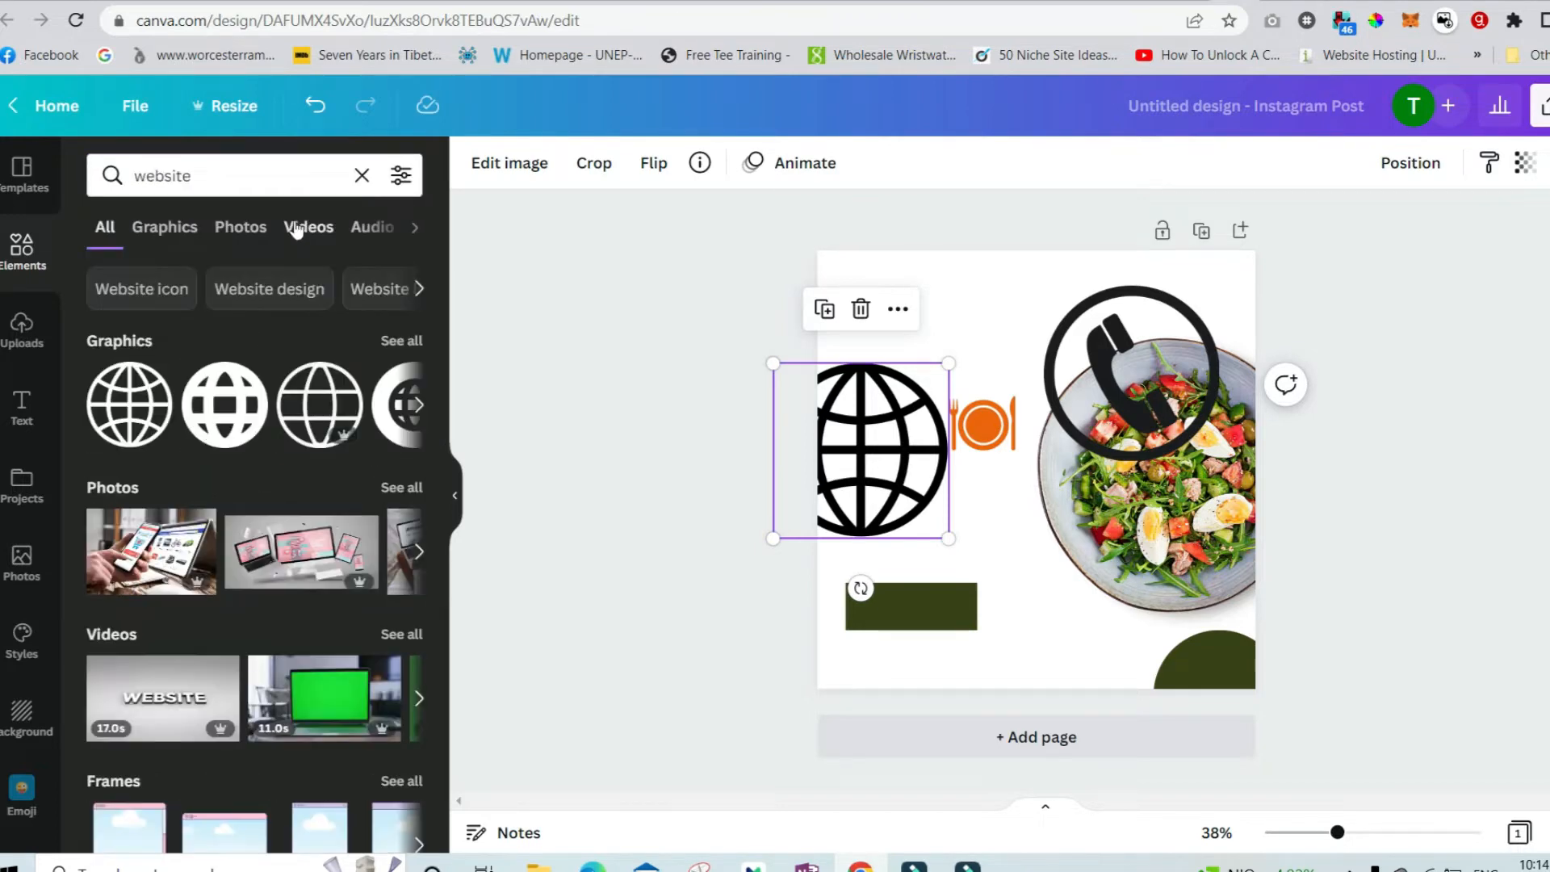
left_click(225, 404)
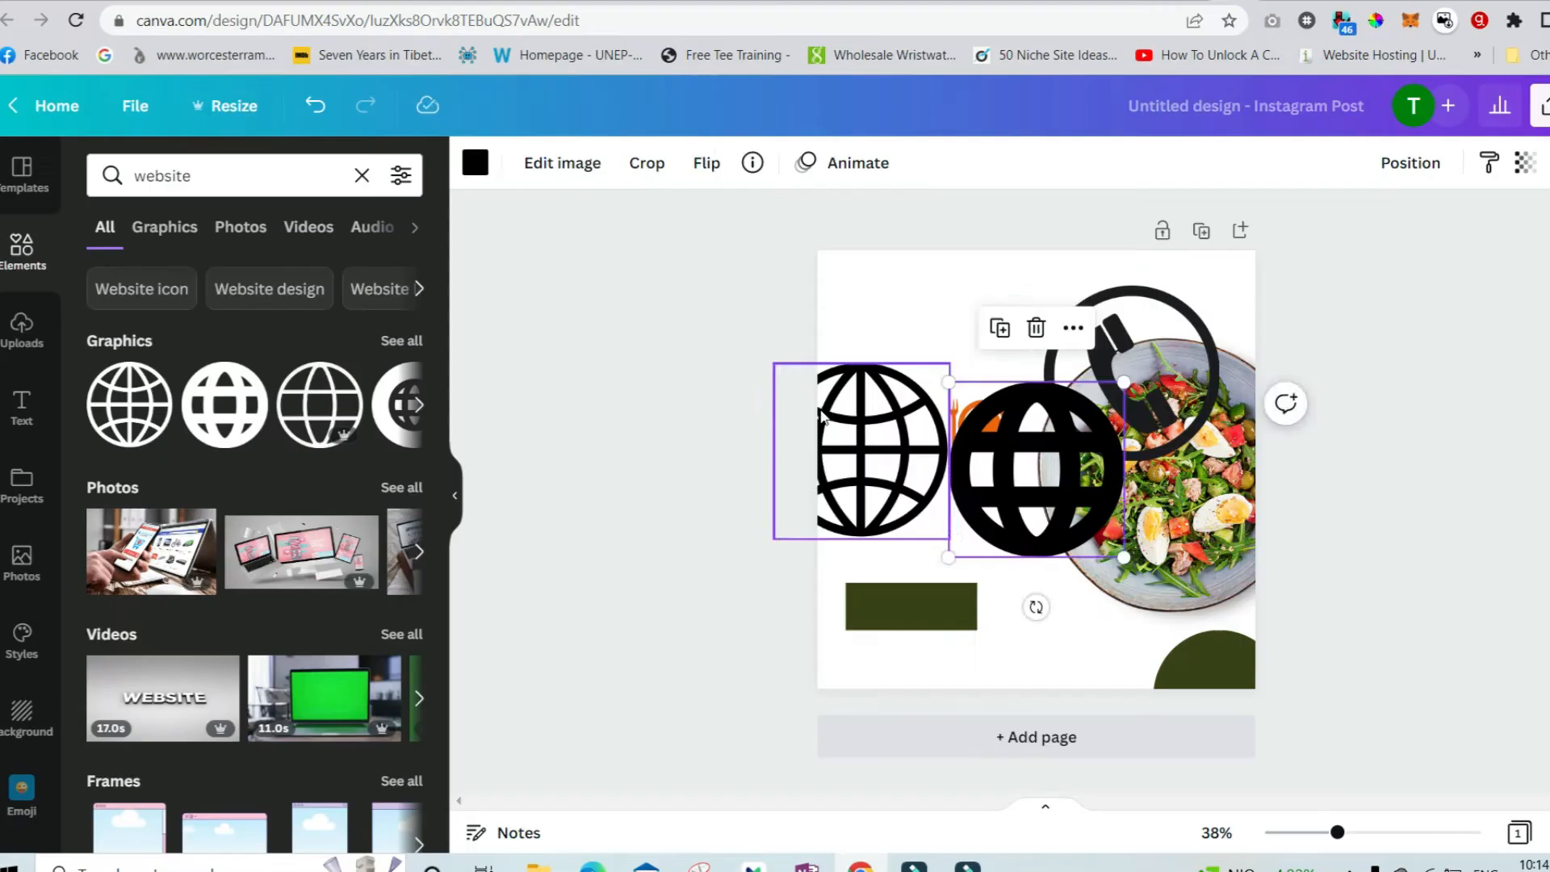
left_click_drag(819, 413, 825, 412)
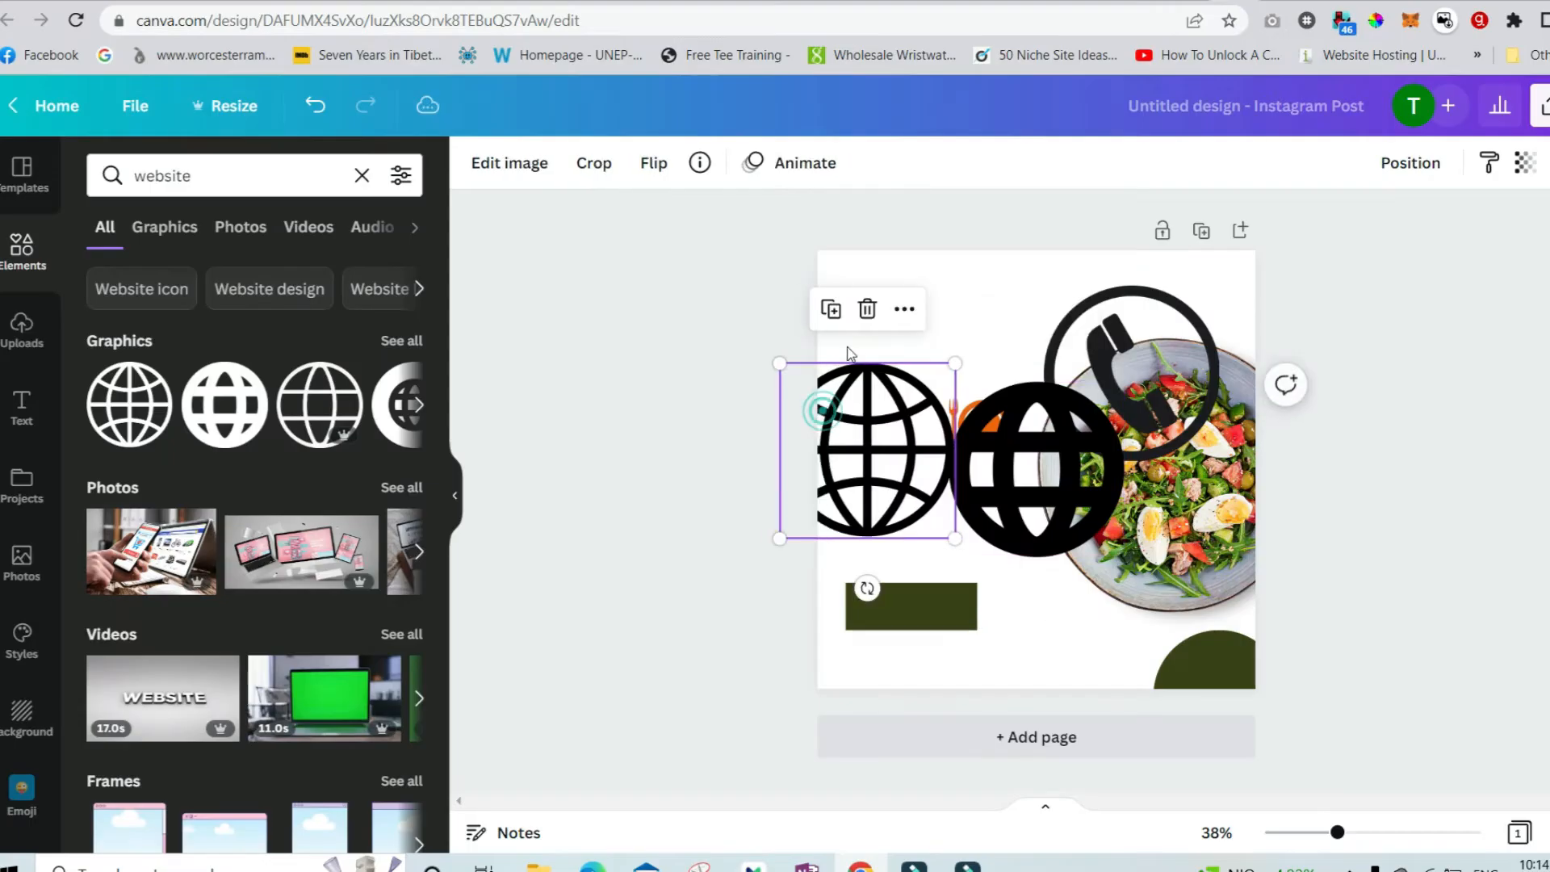
left_click(867, 309)
Move the solid globe to the upper left and recolor it bright green from the colour palette.
left_click_drag(1062, 487, 936, 413)
left_click(468, 163)
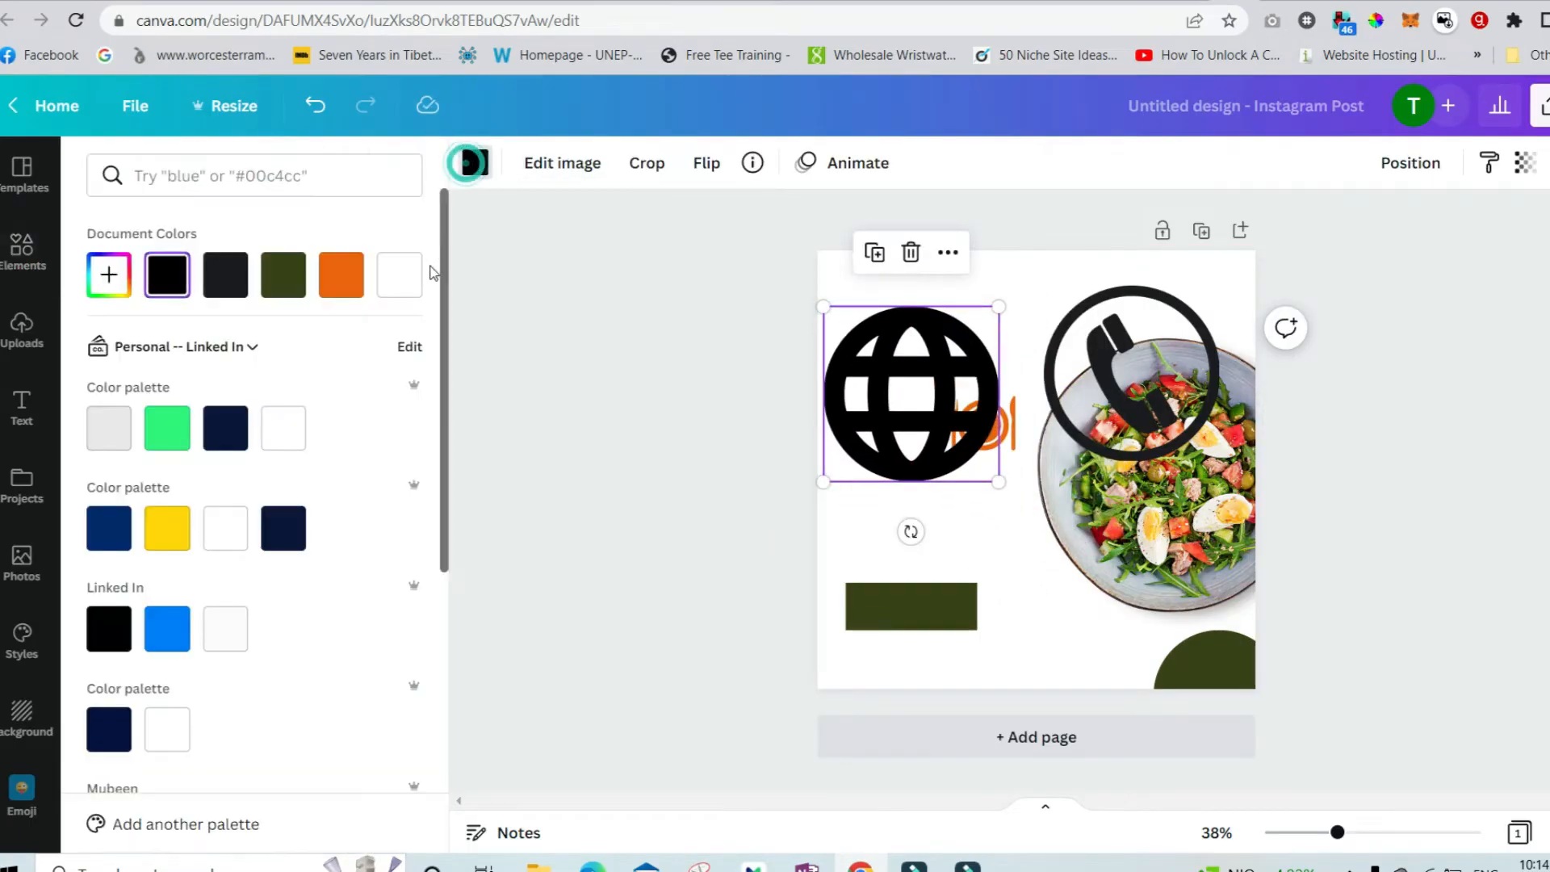
left_click(178, 435)
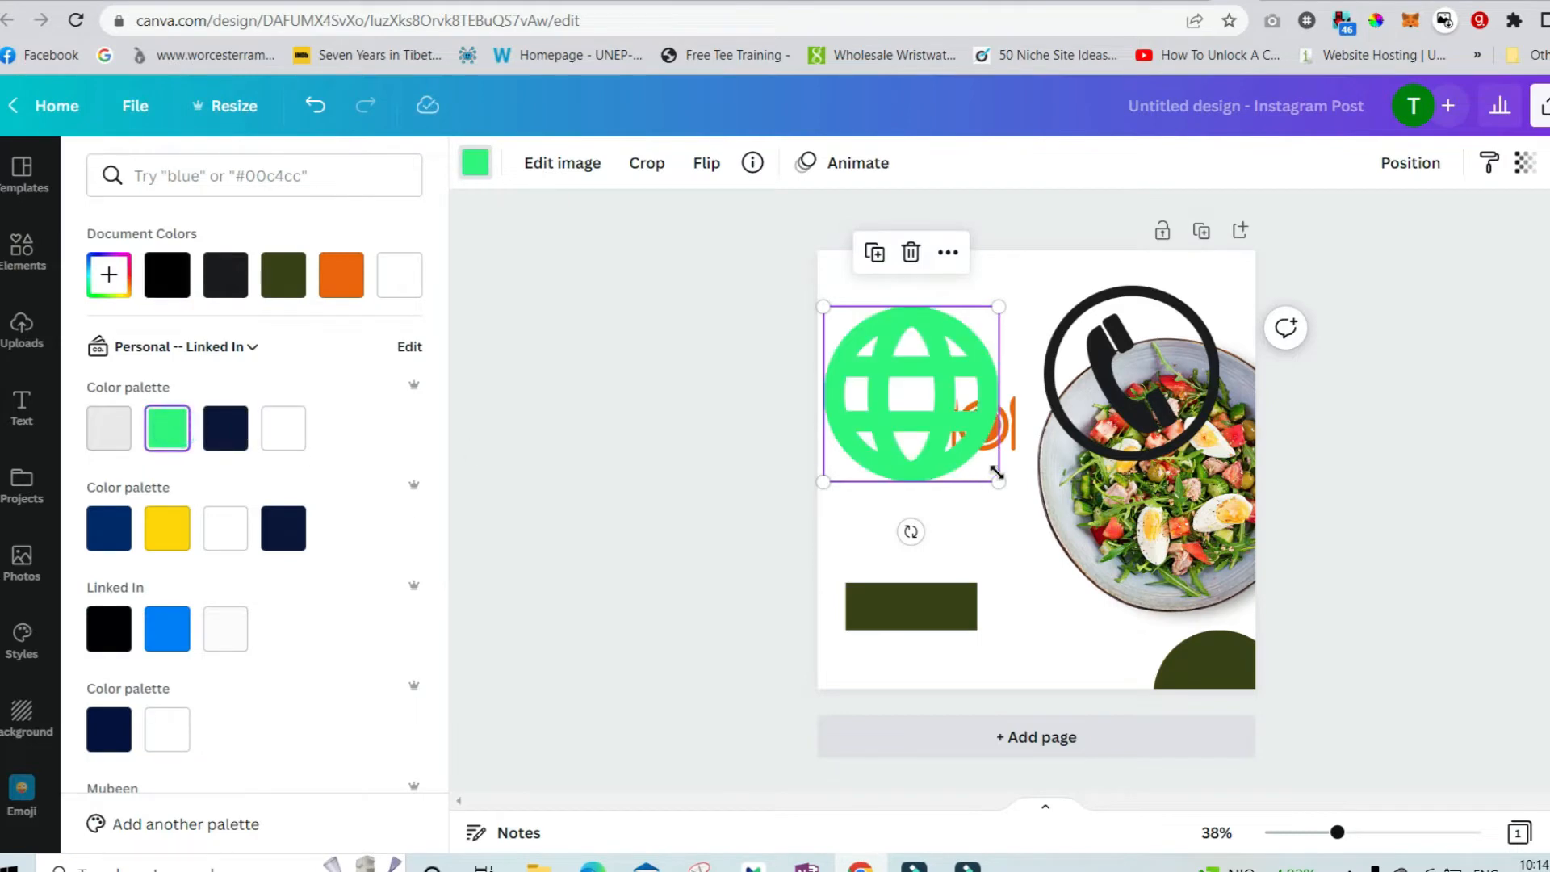
Shrink the solid globe and move the phone graphic to the upper left, shrinking it beside the globe.
left_click_drag(997, 476, 923, 347)
left_click_drag(1138, 362, 951, 352)
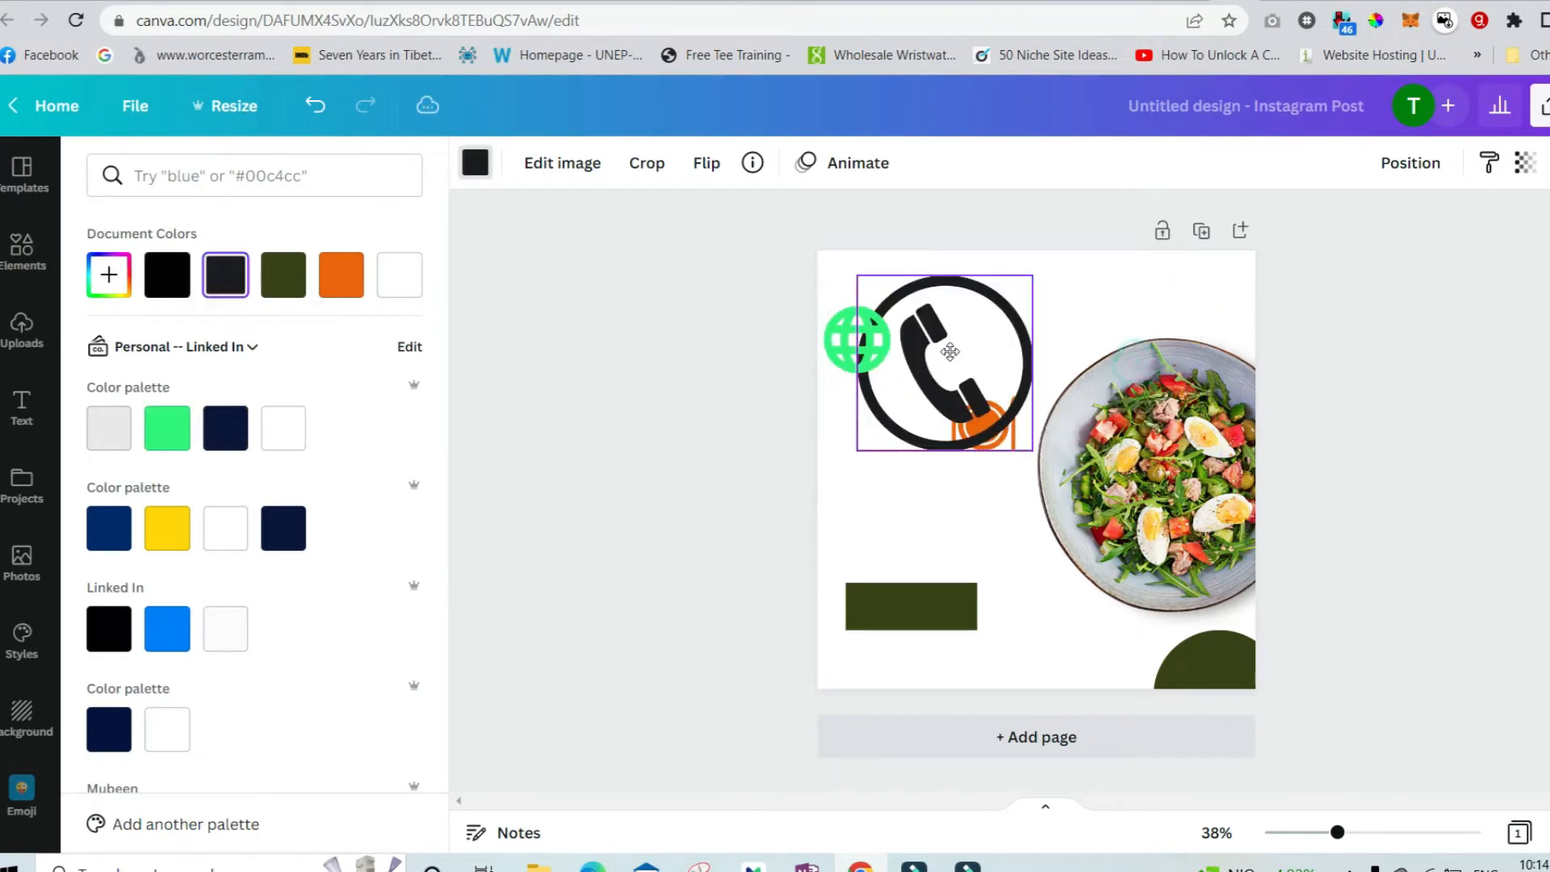
left_click_drag(1033, 451, 893, 364)
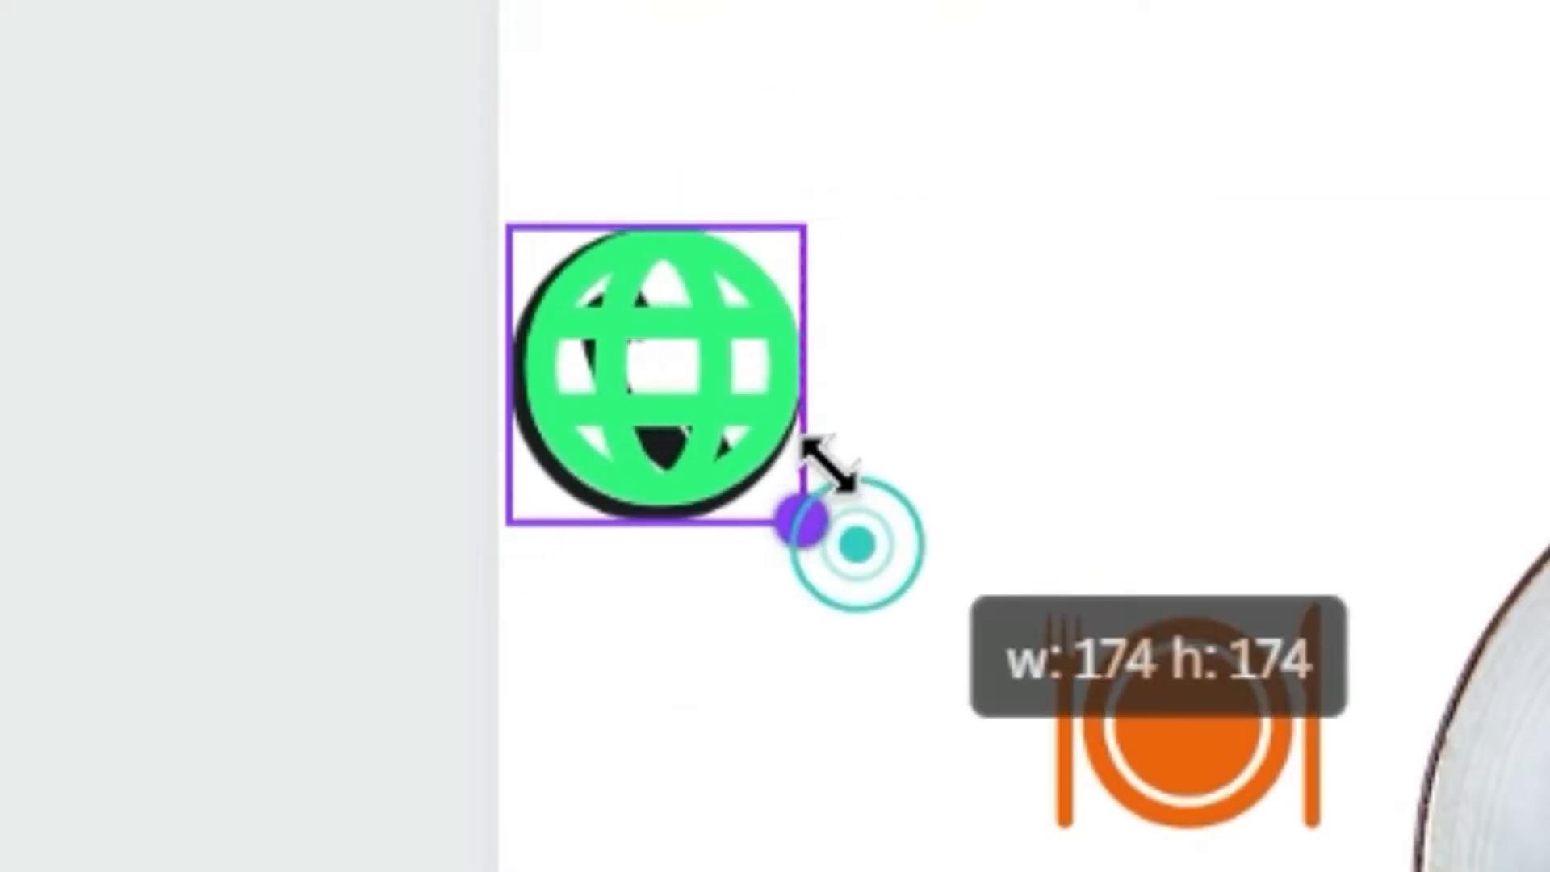
left_click_drag(825, 462, 823, 492)
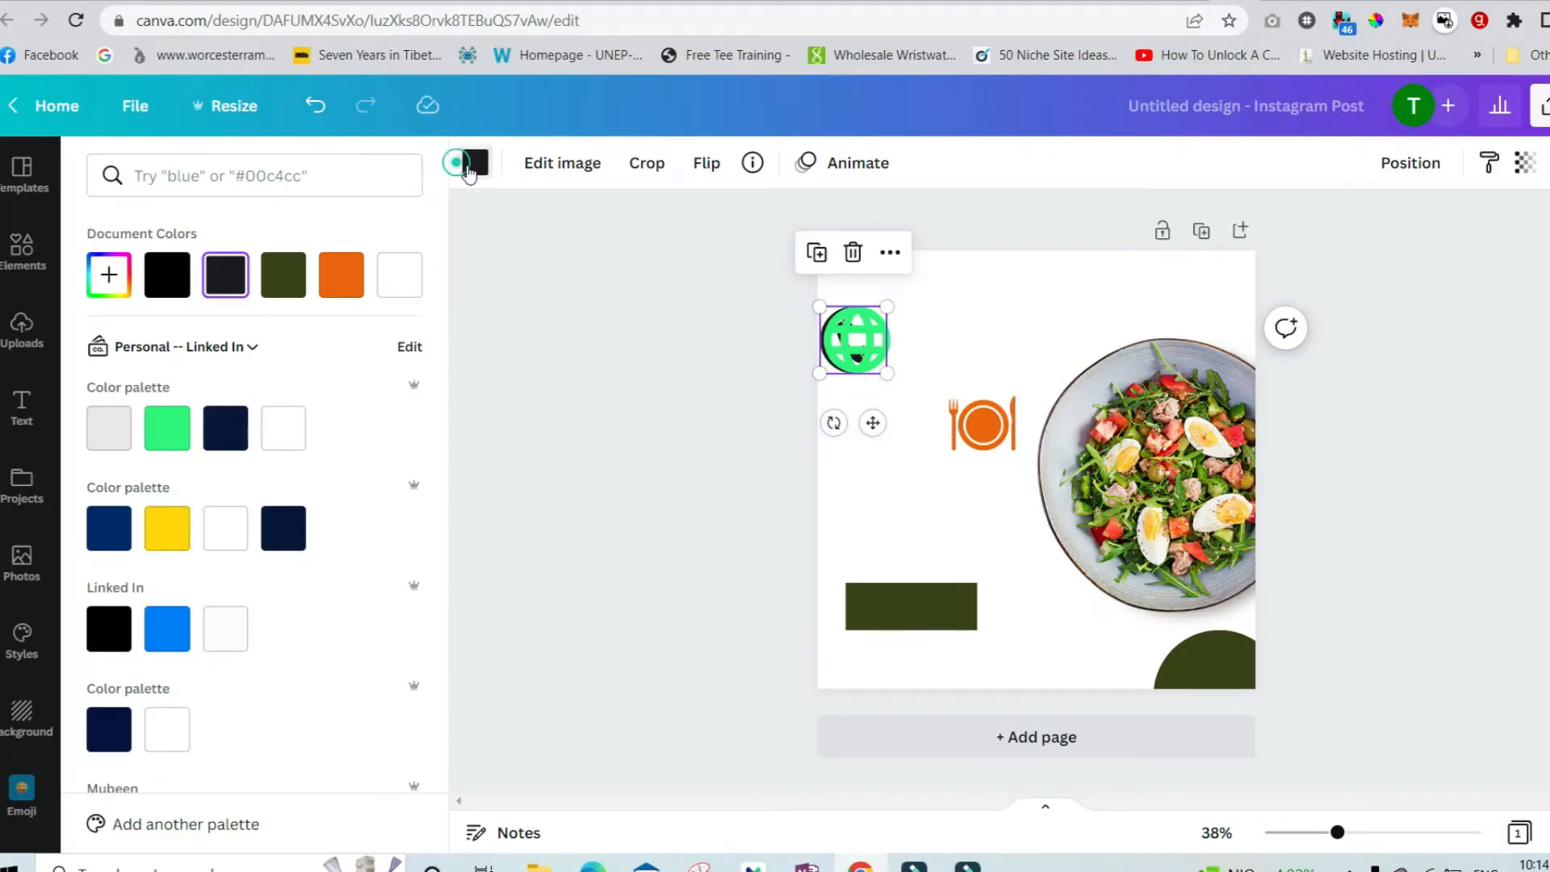
Recolor the phone graphic bright green and move both the globe and phone icons to the bottom left.
left_click(469, 166)
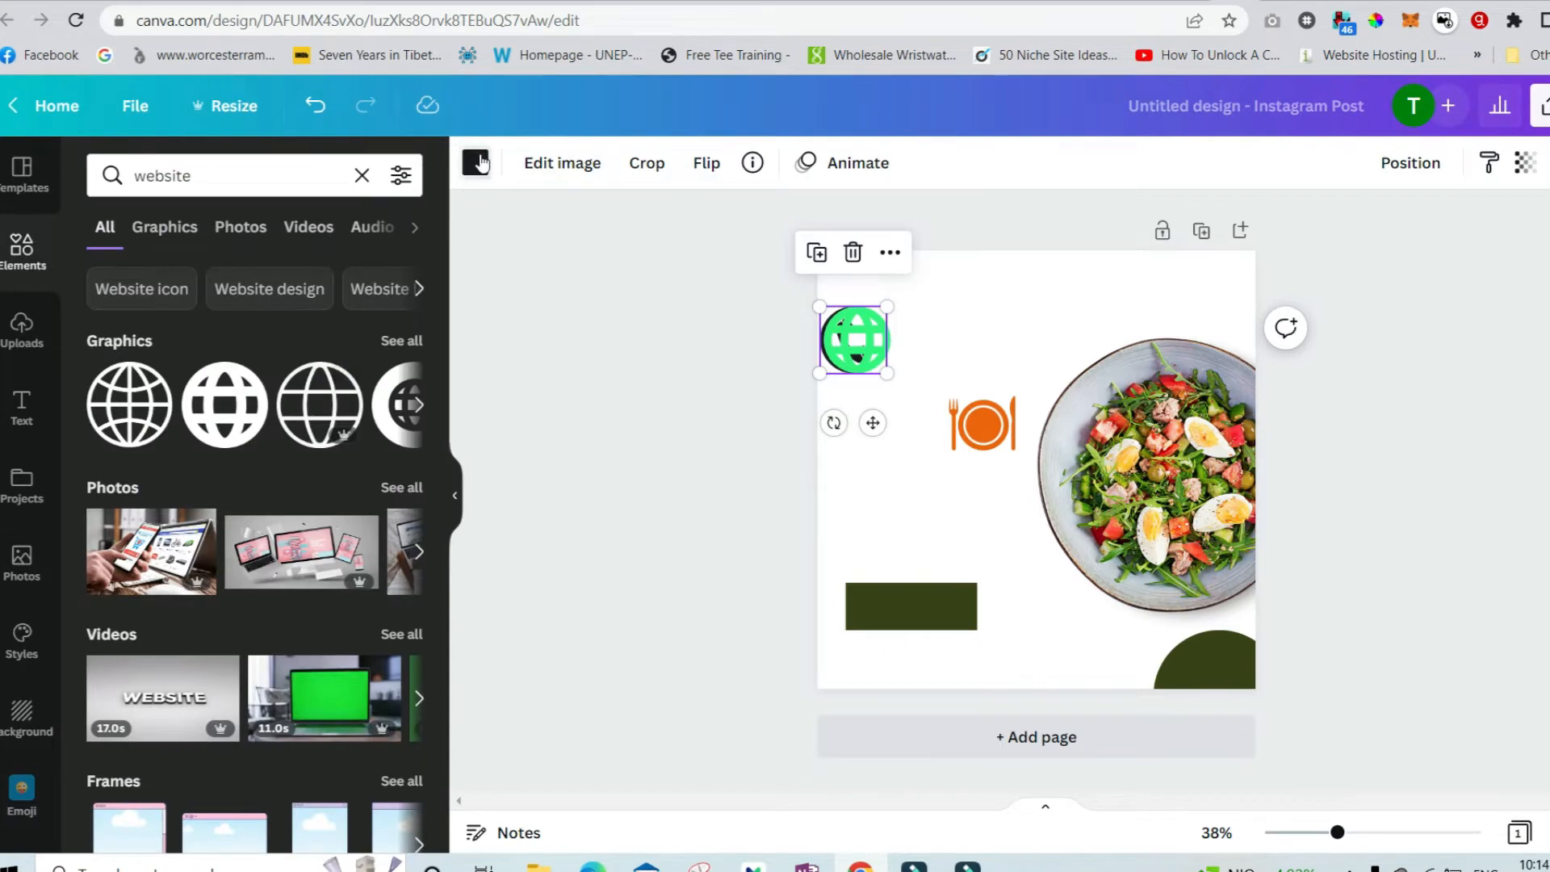
left_click(478, 159)
left_click(179, 428)
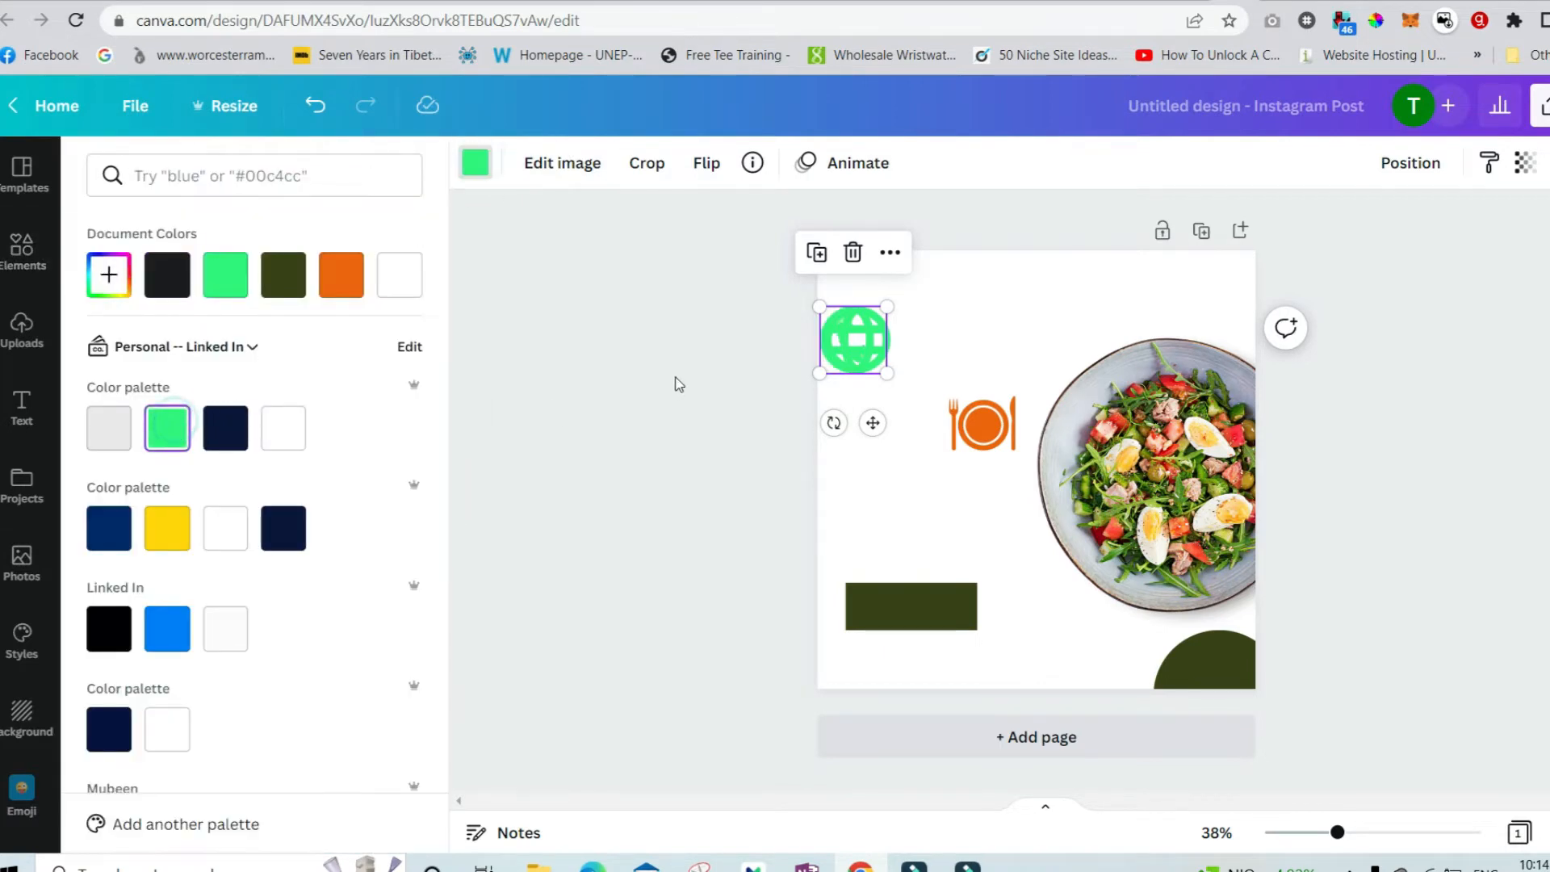
left_click_drag(847, 341, 914, 628)
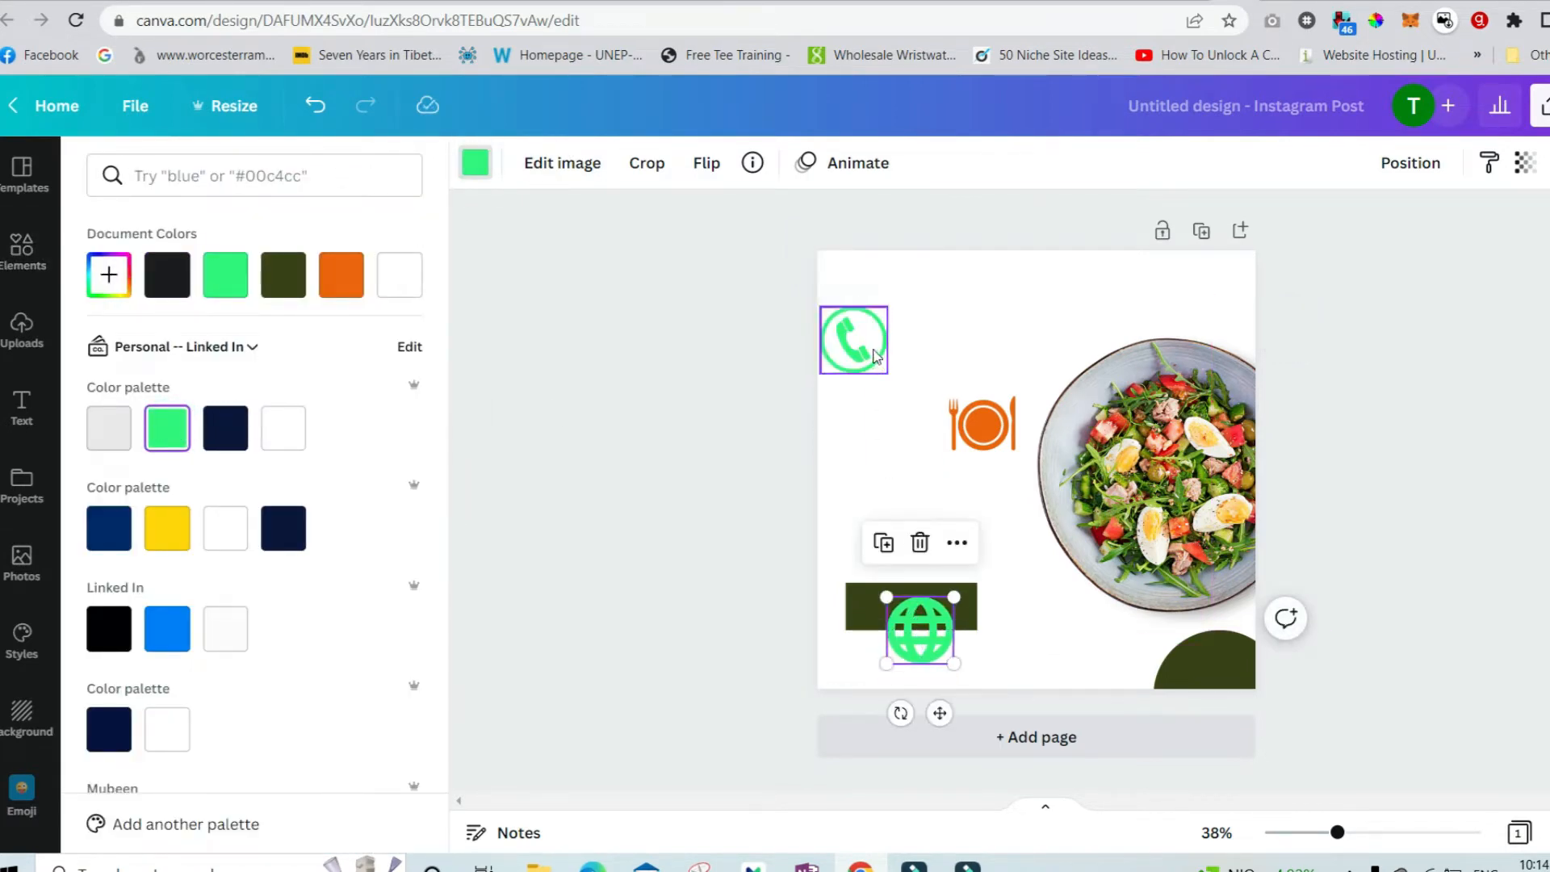
left_click_drag(876, 355, 1025, 645)
Recolor the orange plate-and-cutlery graphic bright green and move it, smaller, to the top right corner.
left_click(983, 424)
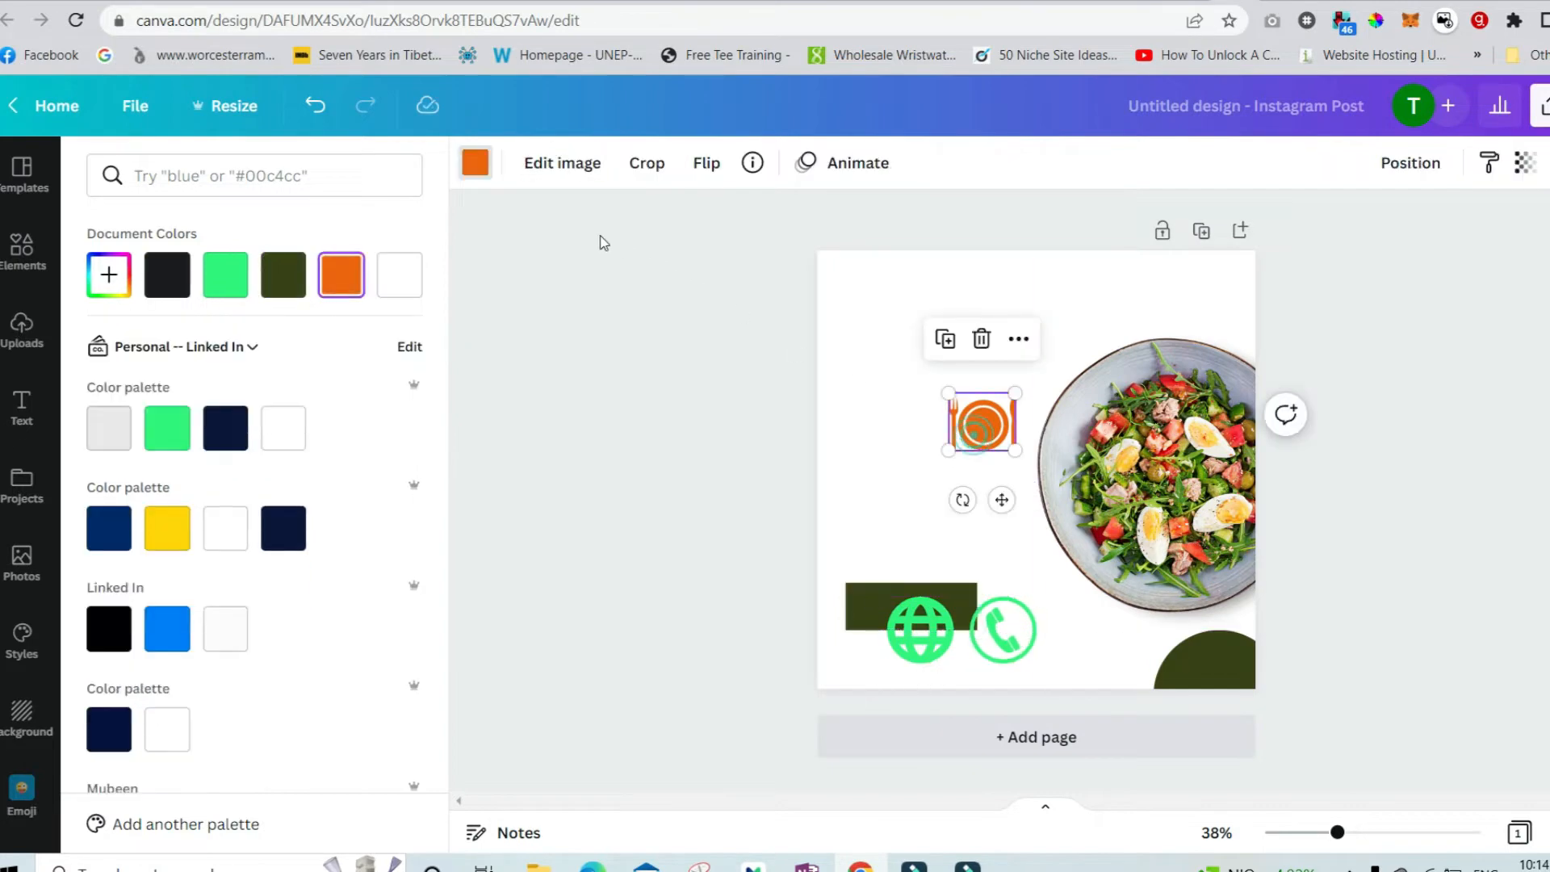
left_click(237, 287)
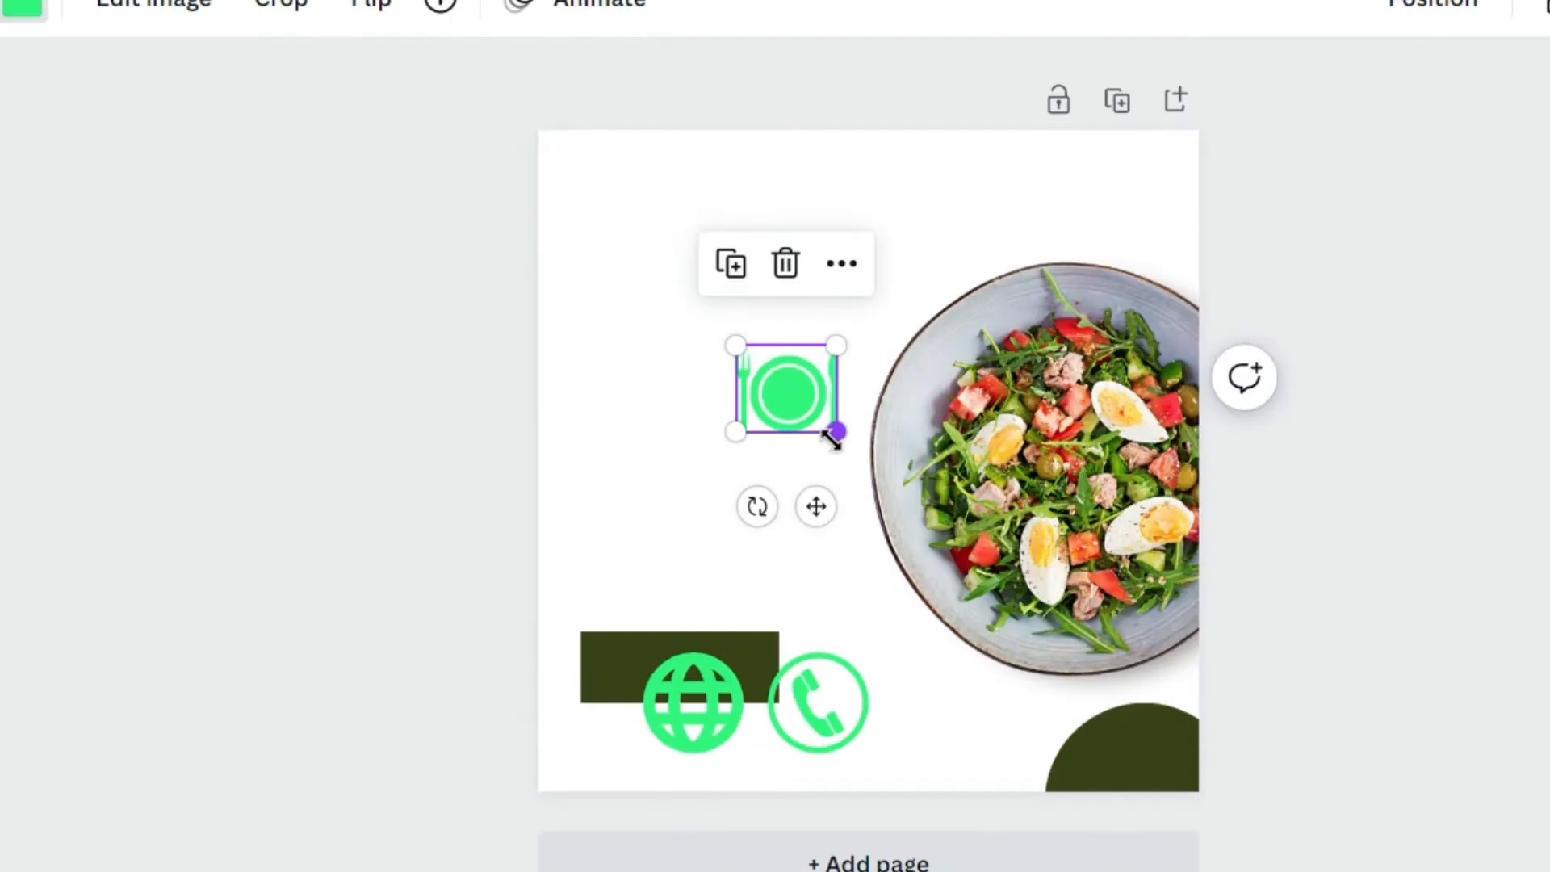
left_click_drag(834, 436, 1110, 205)
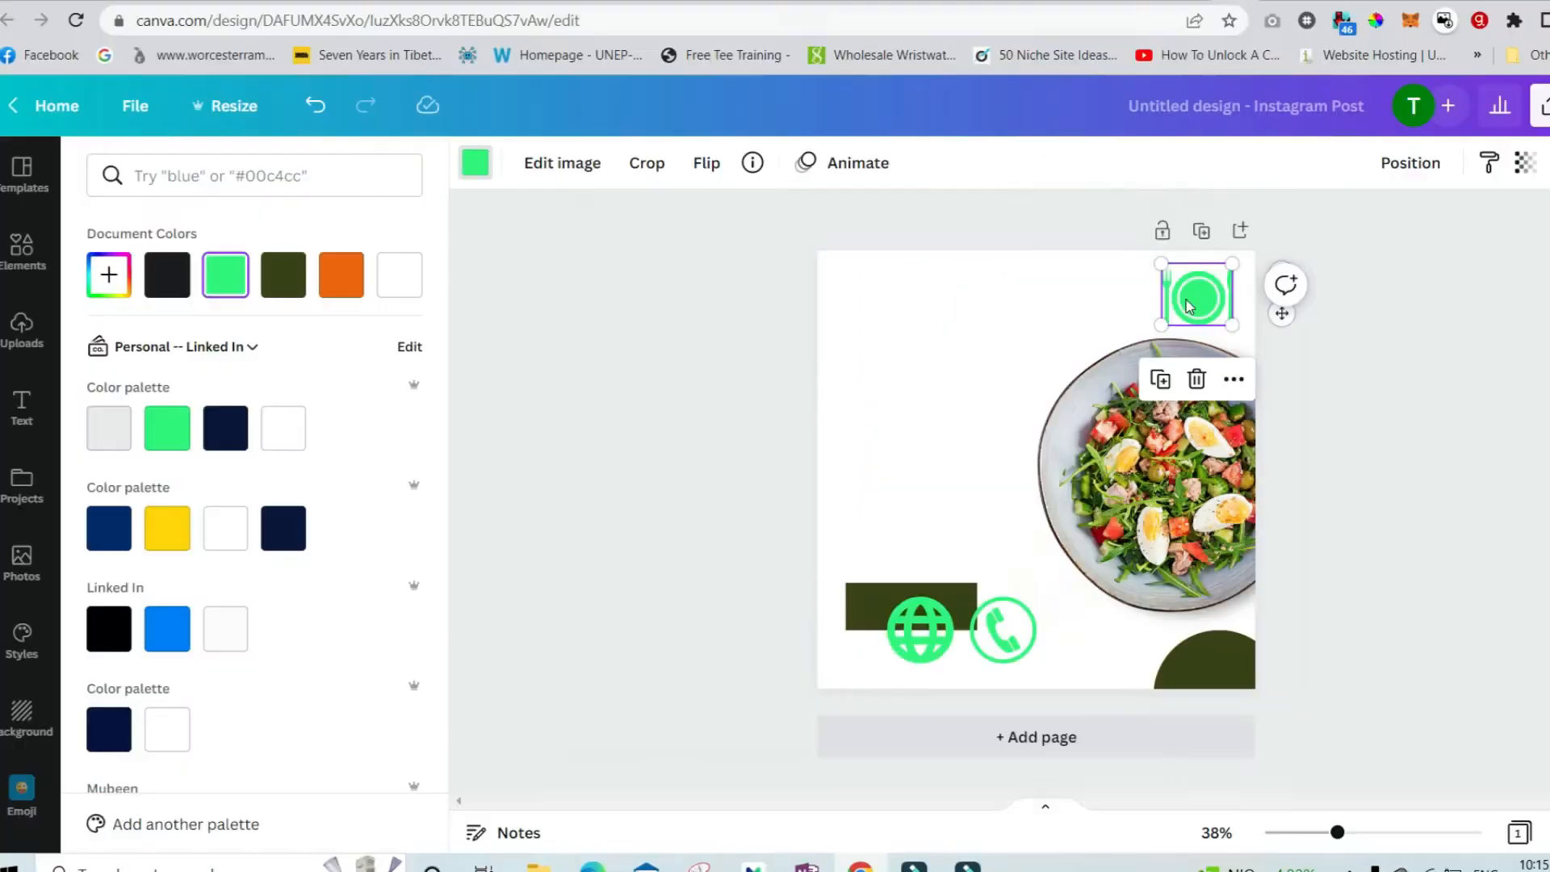
left_click(1174, 339)
left_click(1167, 321)
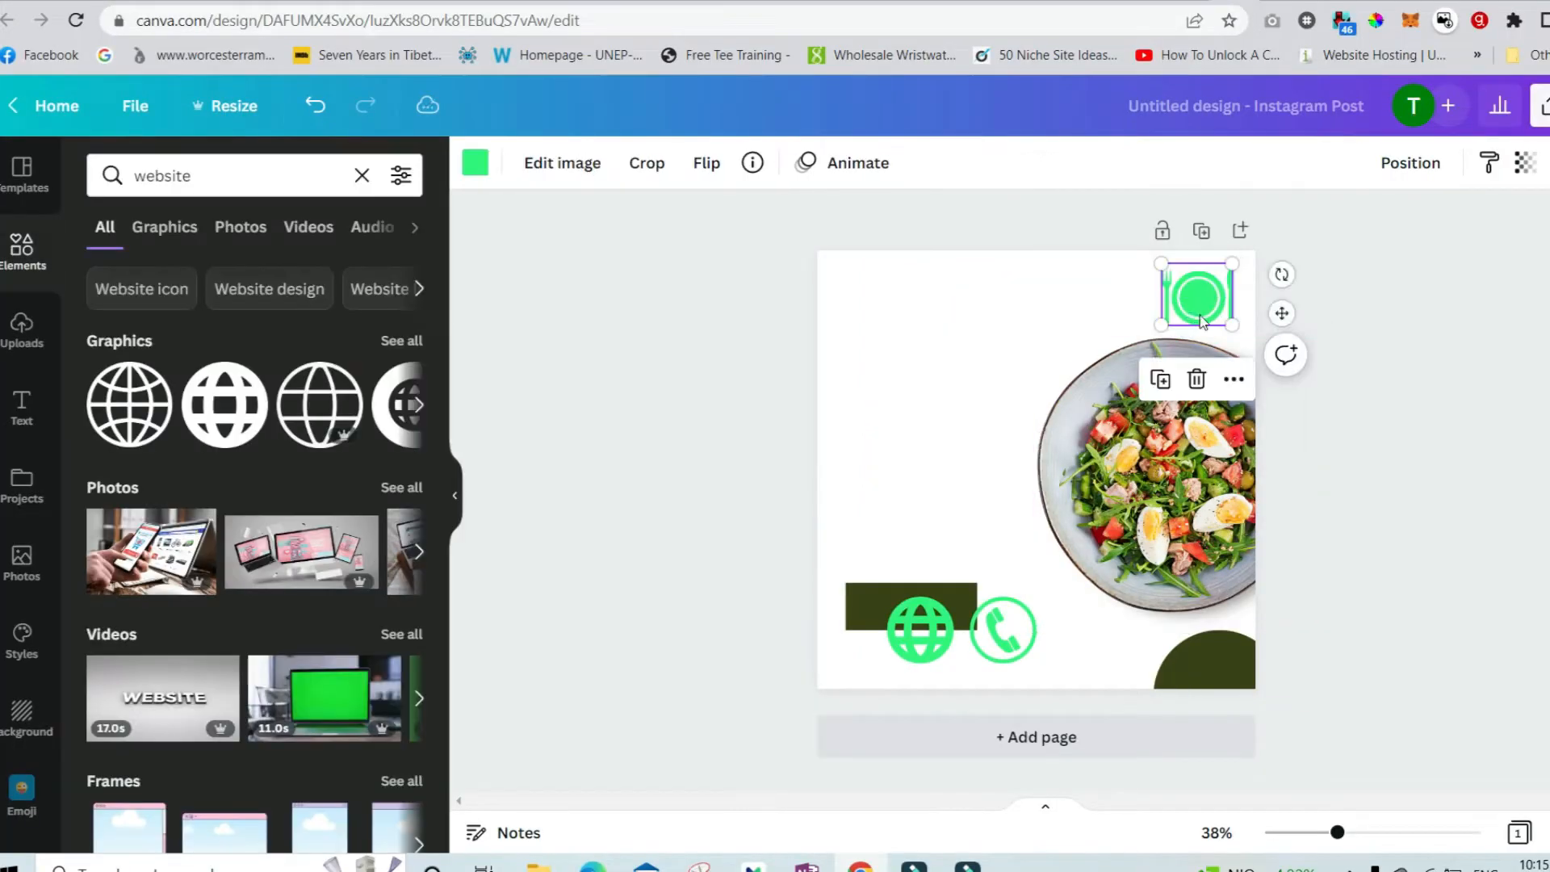
left_click_drag(1165, 323, 1180, 308)
left_click(1154, 310)
Select the bottom-right quarter circle and the dark rectangle together and recolor both bright green.
left_click(1237, 650)
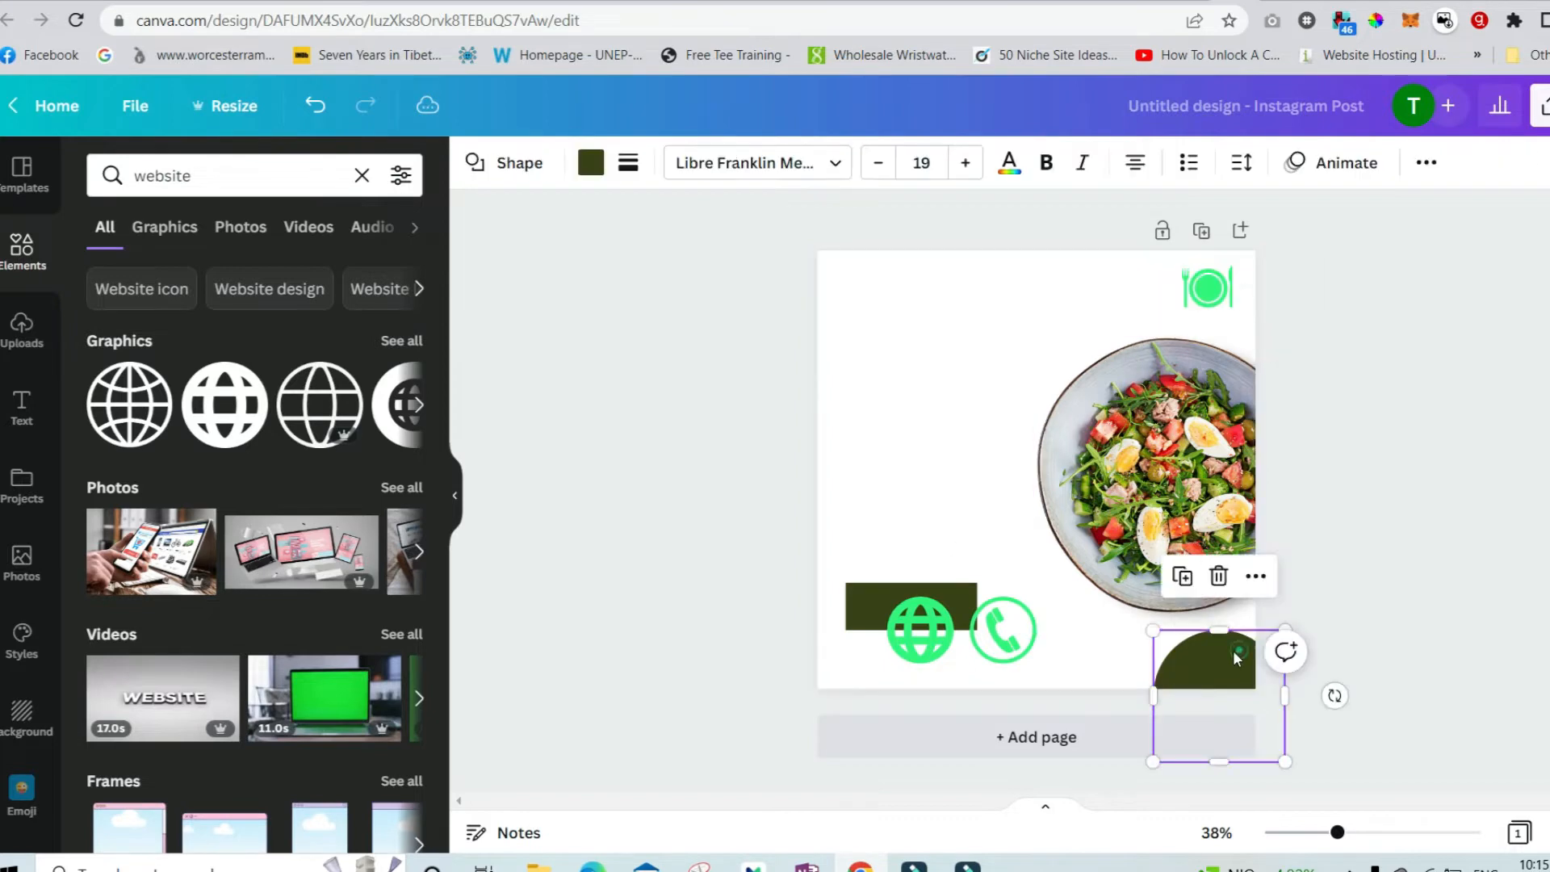
left_click(891, 592, "shift")
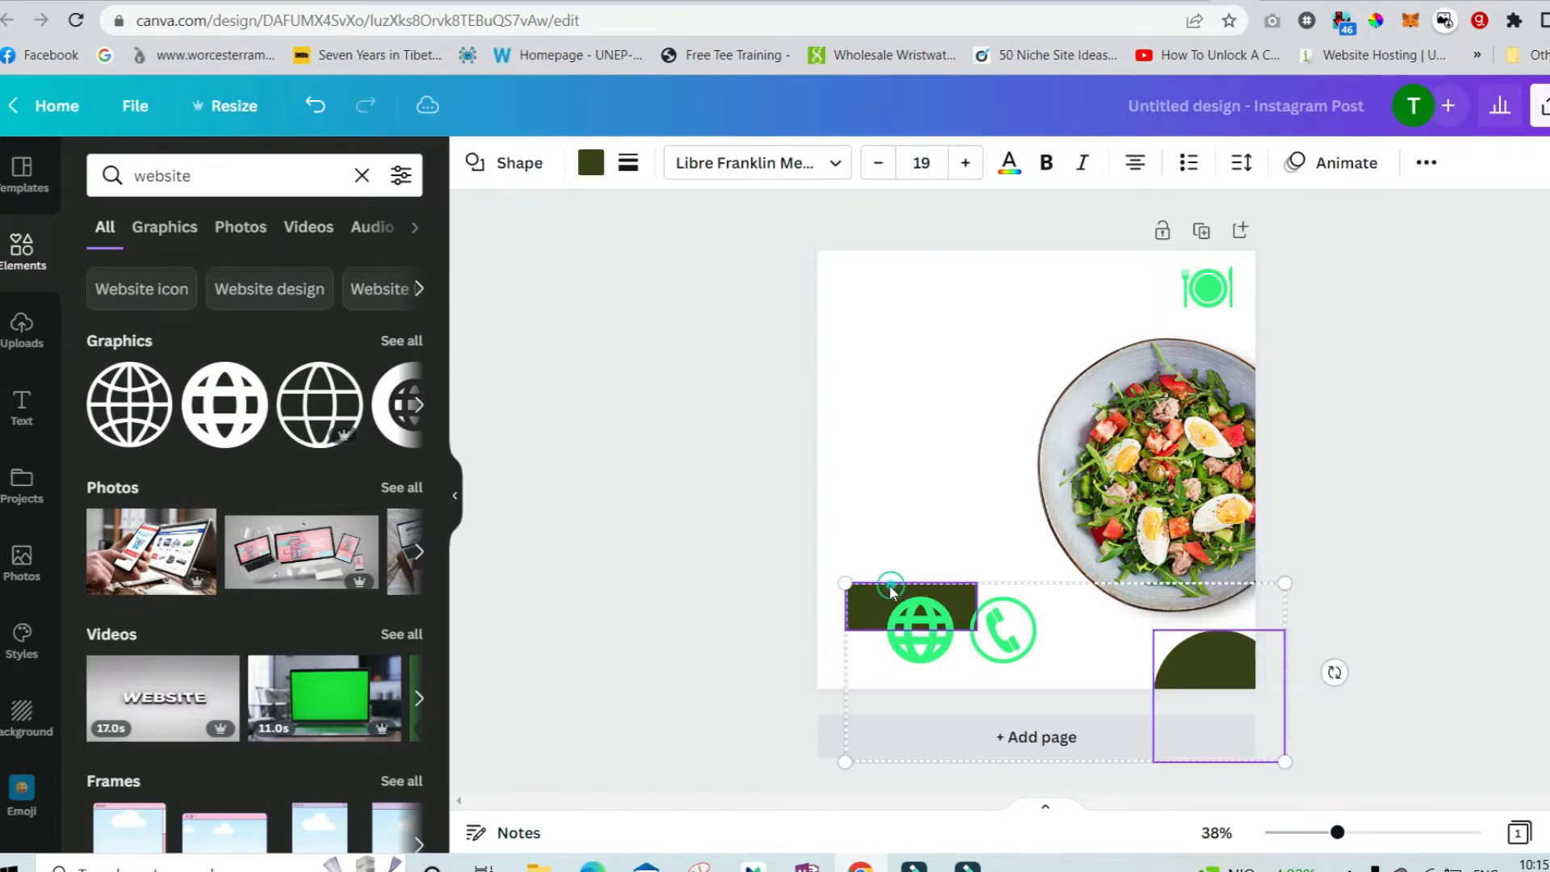
left_click(591, 162)
left_click(222, 289)
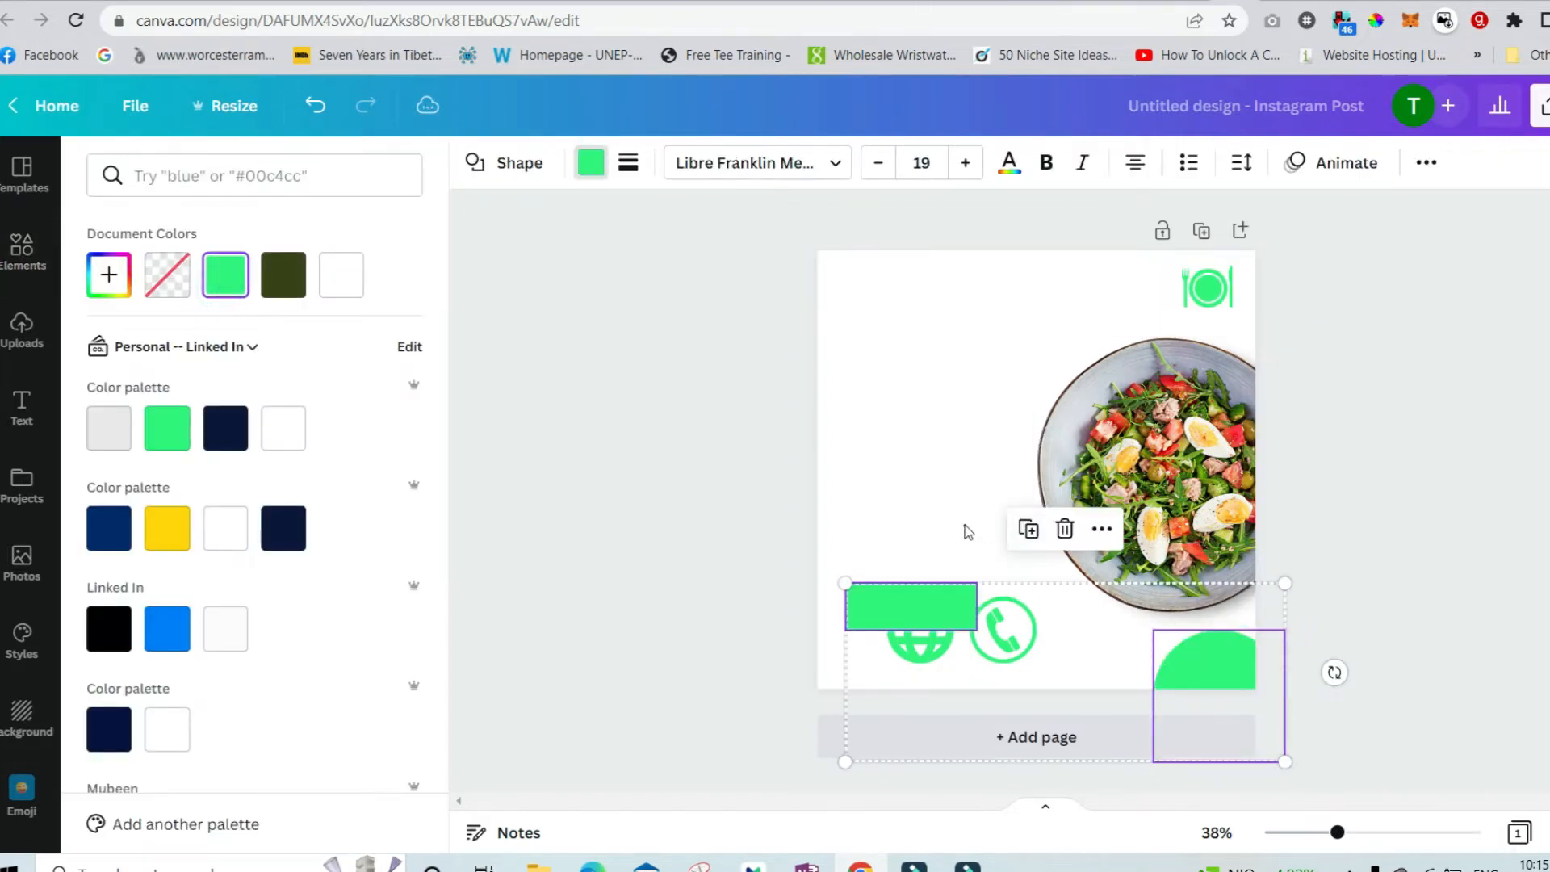
Move the green rectangle to the left edge and enlarge it into a wide band beside the salad photo.
left_click(965, 525)
left_click(934, 601)
left_click(936, 471)
left_click_drag(888, 590, 844, 378)
left_click_drag(937, 412, 1074, 421)
left_click_drag(942, 437, 956, 575)
Duplicate the green band and resize the copy into a thin strip just beneath it.
key("ctrl+d")
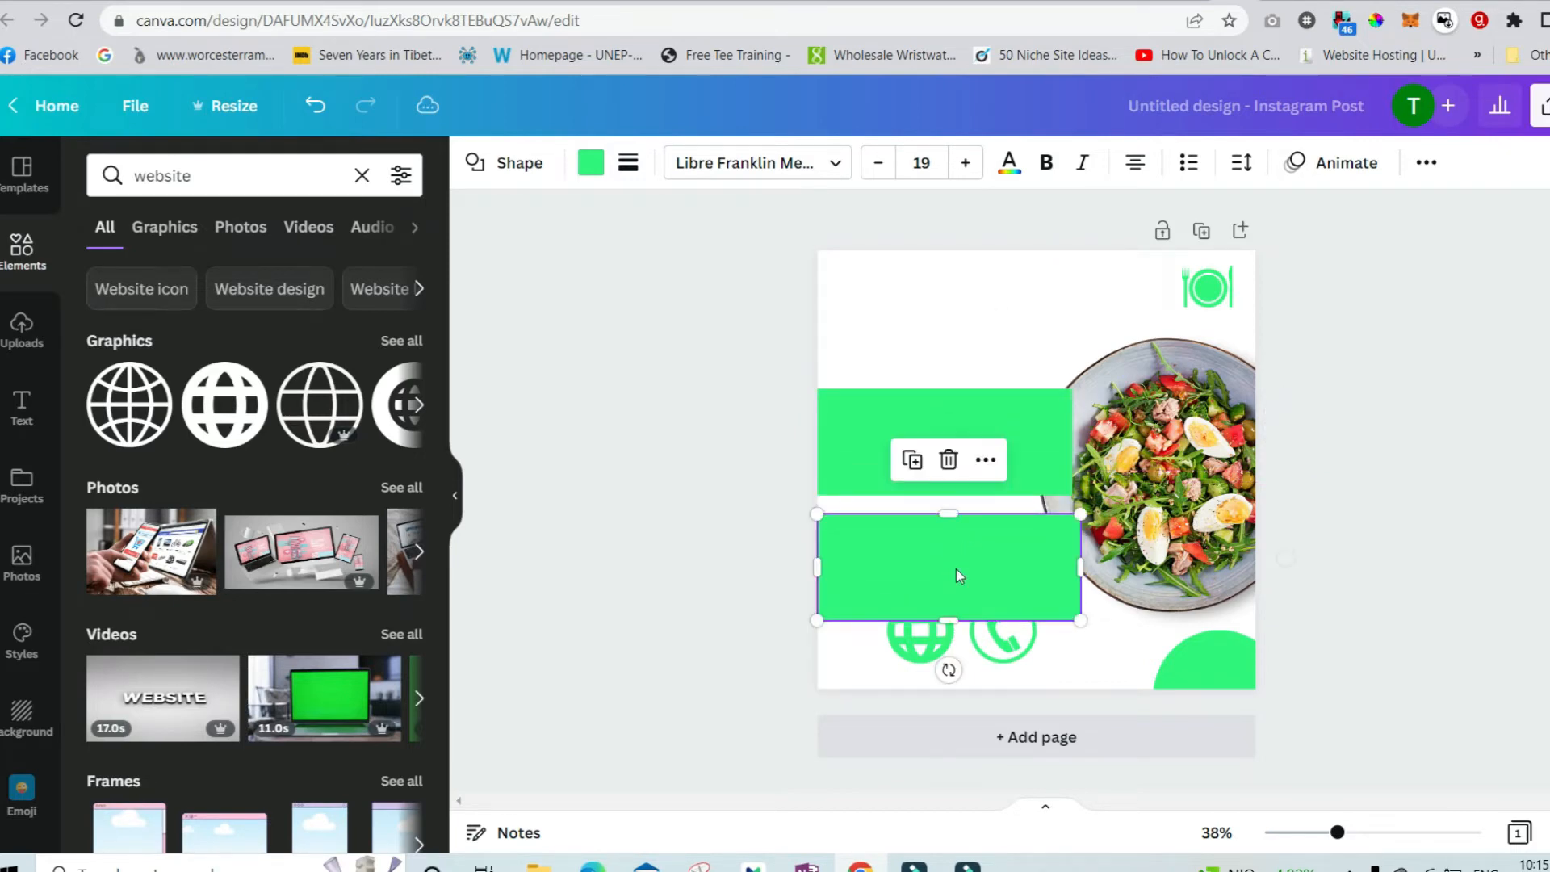
left_click_drag(1086, 569, 1074, 569)
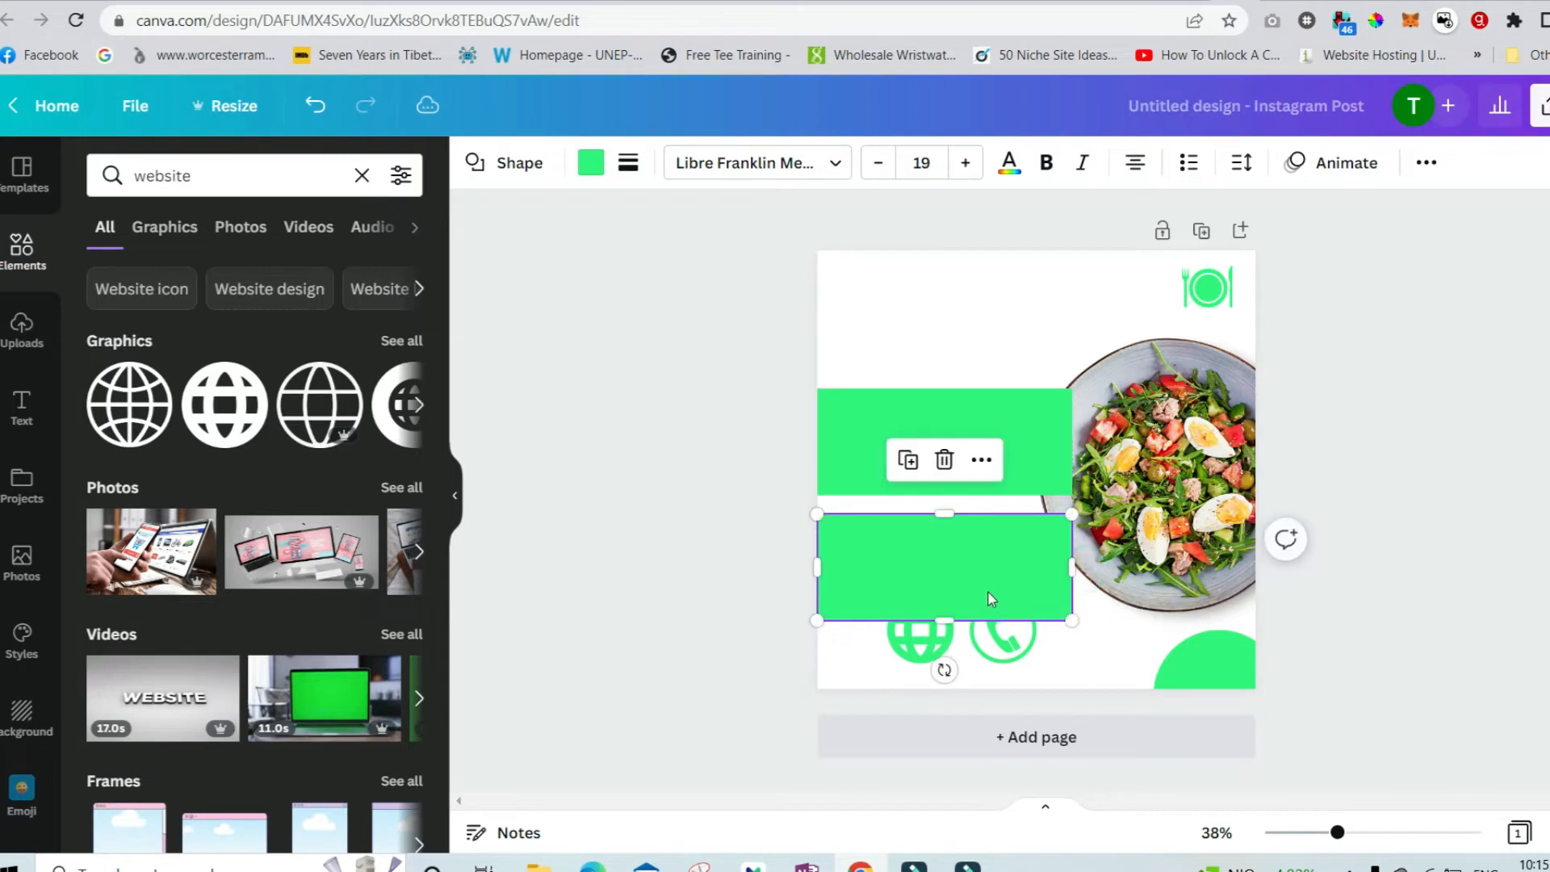
left_click_drag(952, 616, 968, 540)
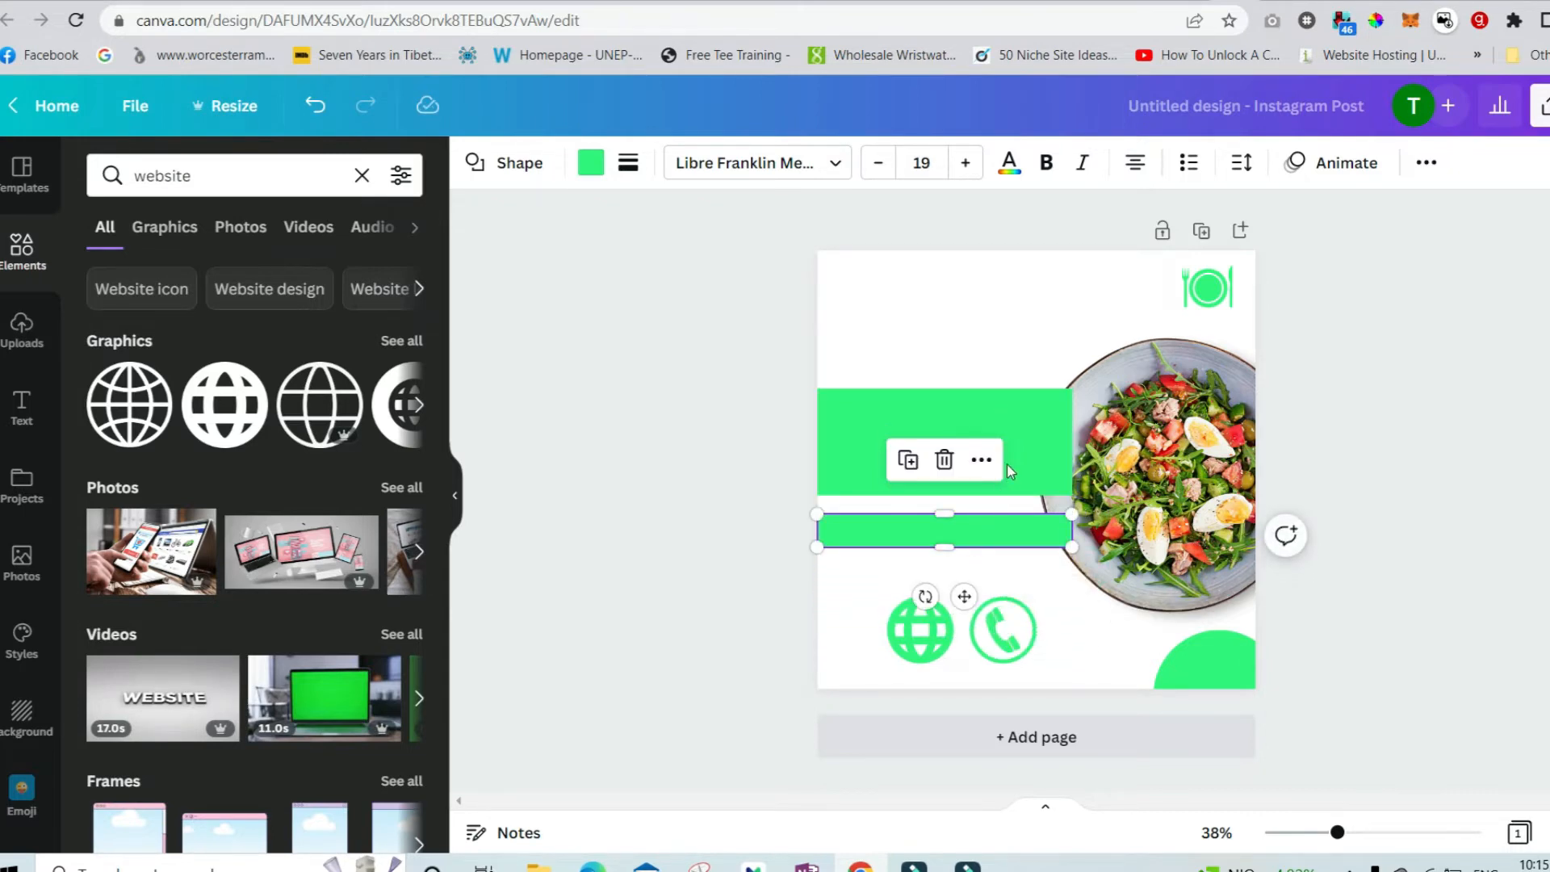
Send the wide green band to the back and shrink the quarter circle in the bottom-right corner.
left_click(1017, 442, "shift")
right_click(1017, 434)
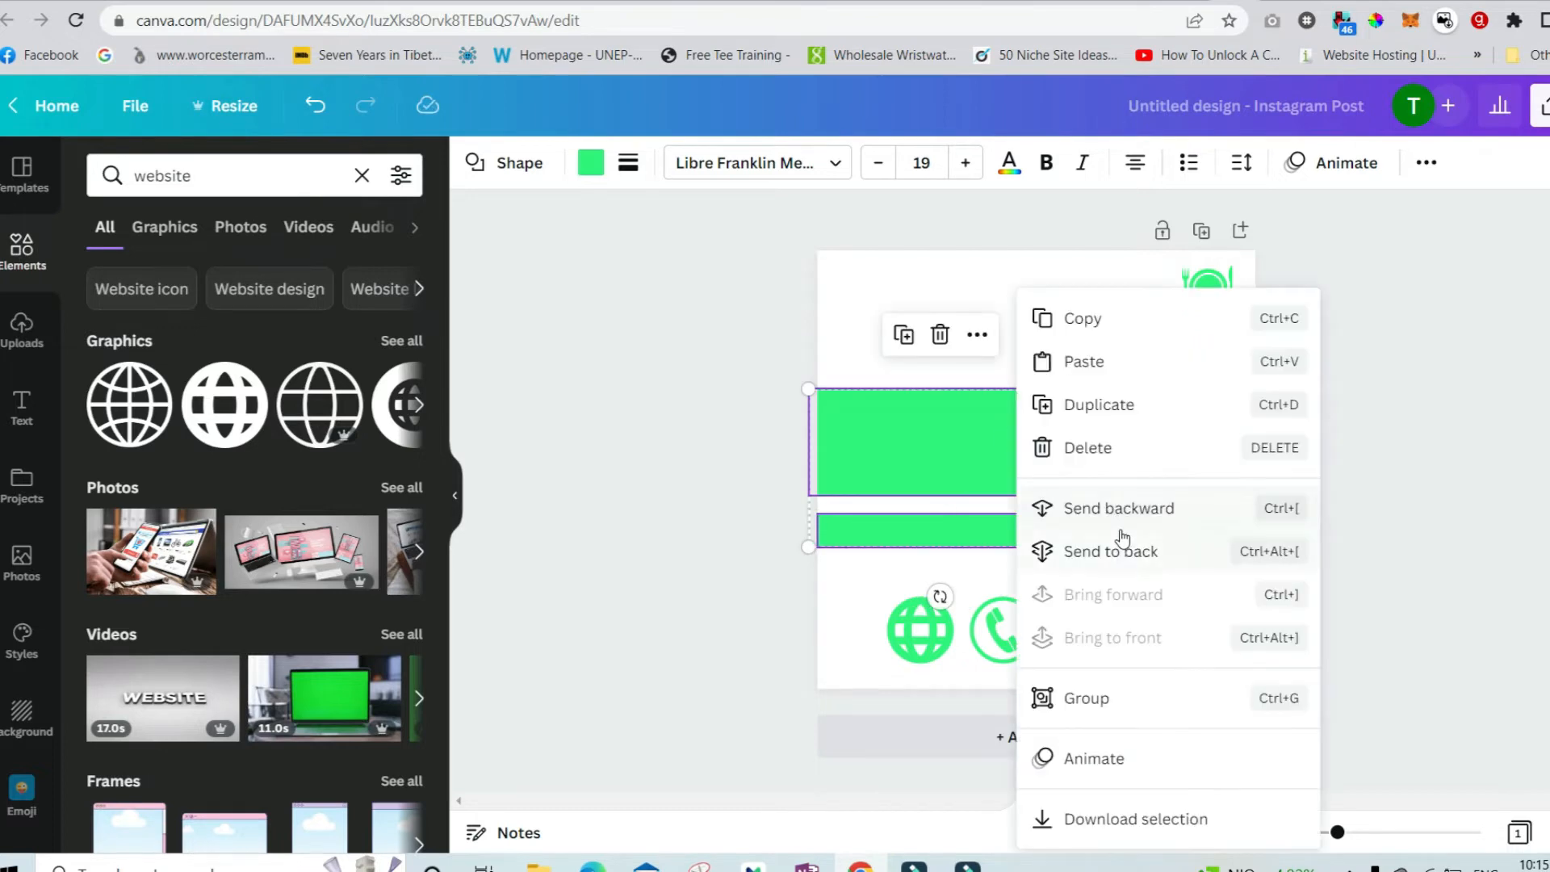
left_click(1032, 546)
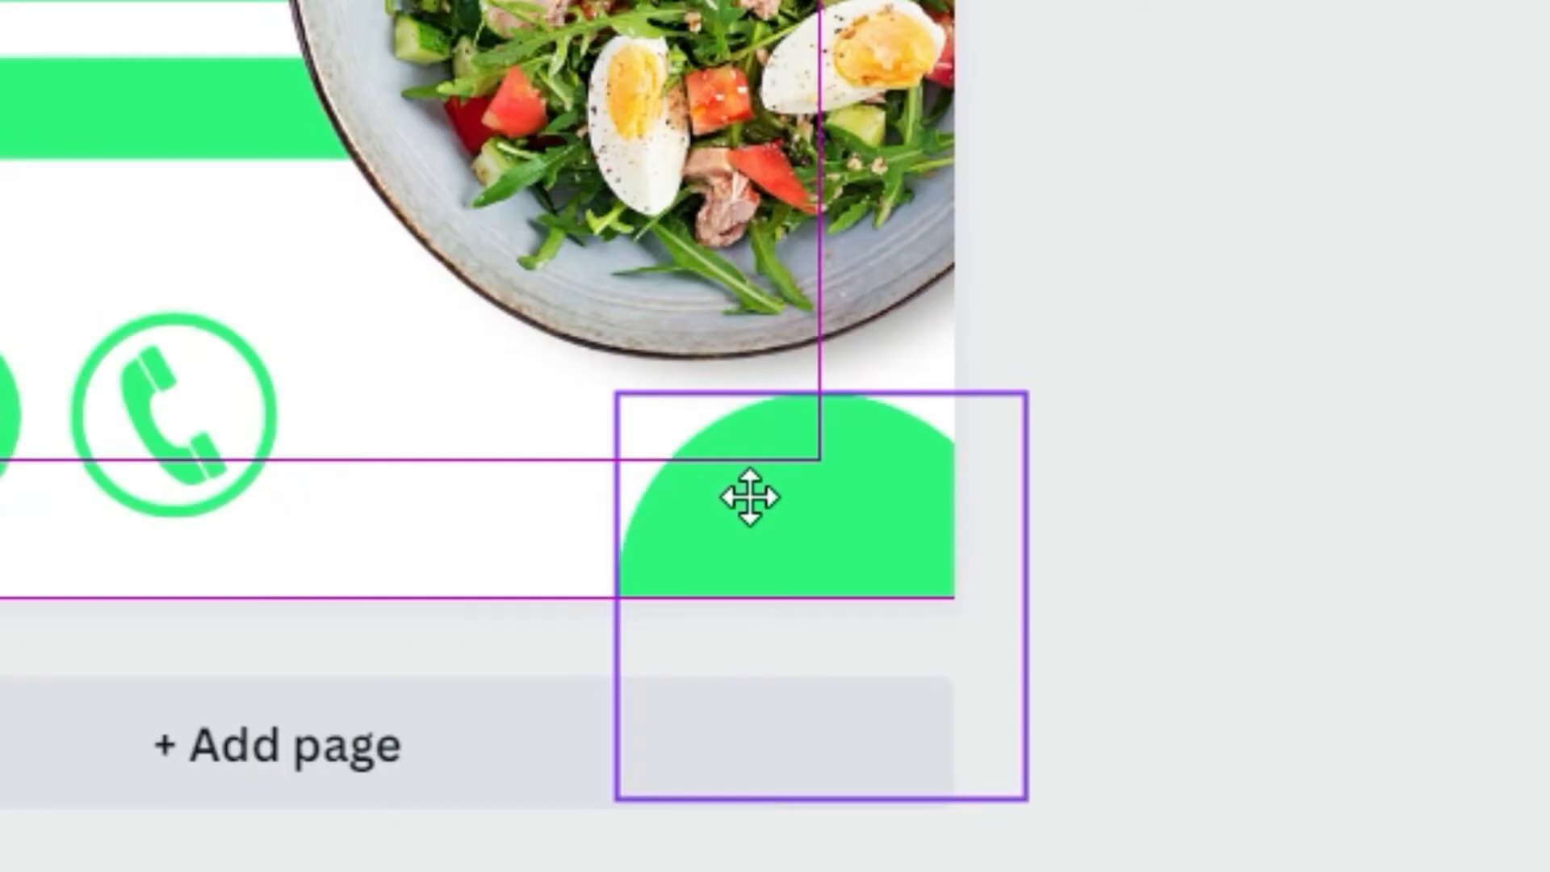
left_click_drag(749, 497, 873, 530)
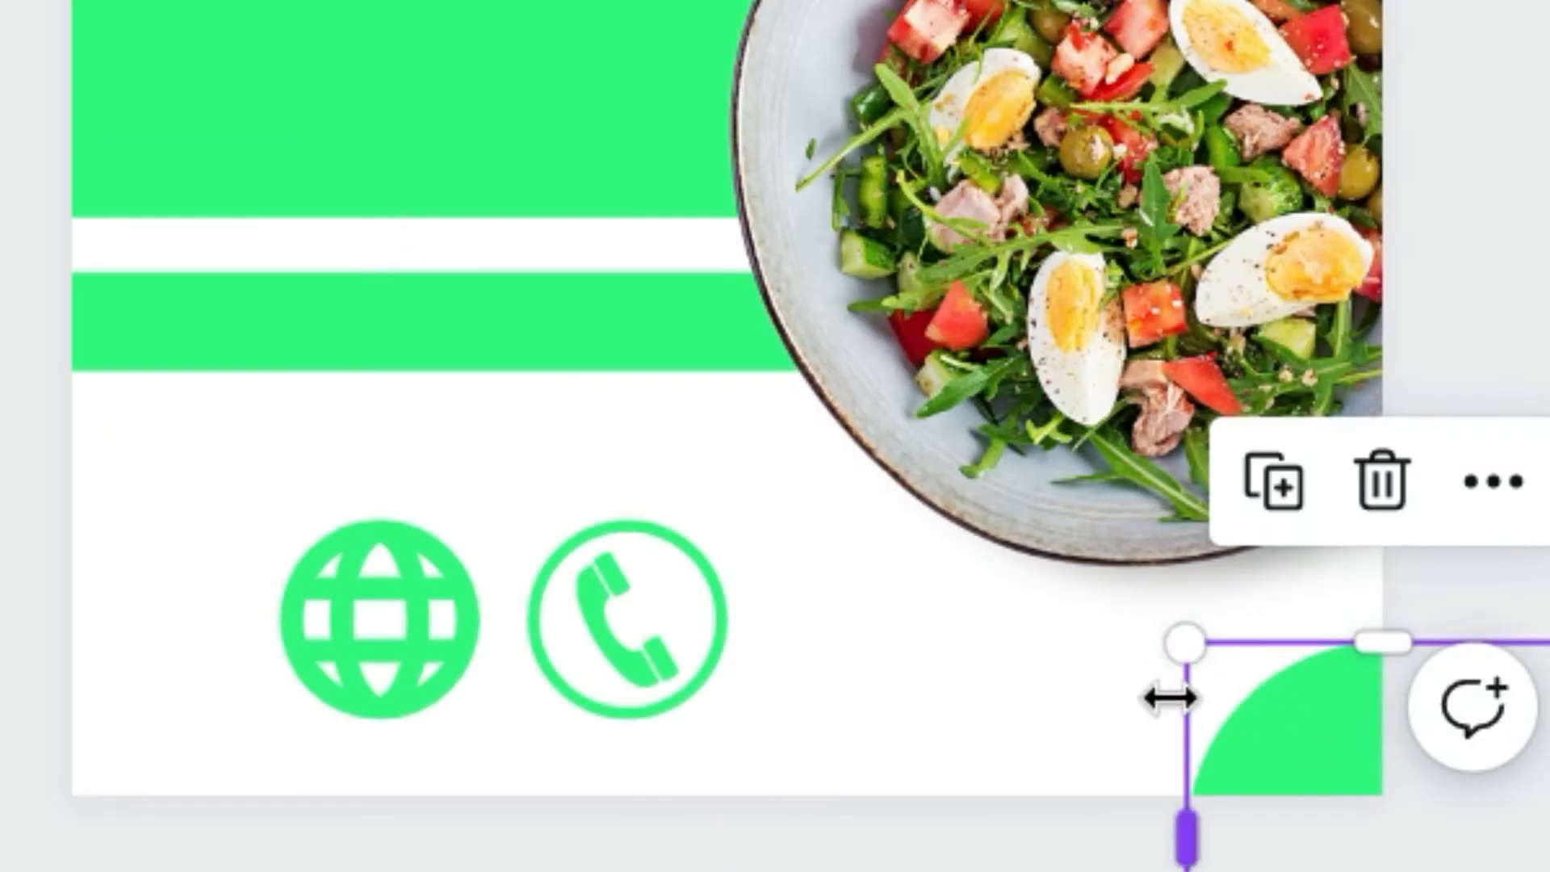
left_click(578, 131)
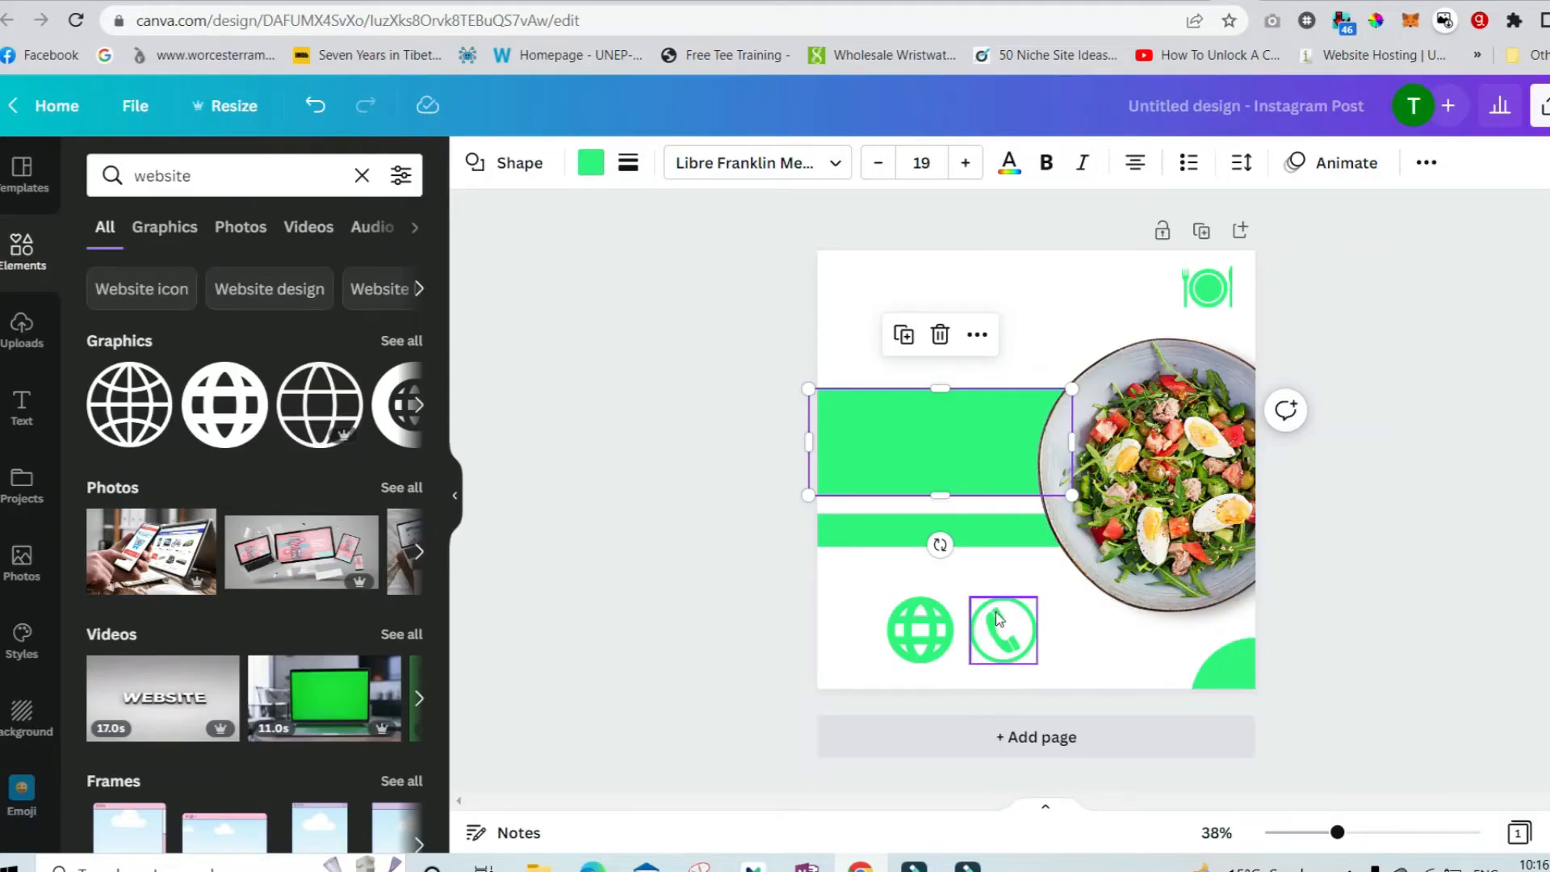
Shrink the globe and phone icons together, then spread them along the bottom with the phone further right.
left_click(999, 620)
left_click(943, 631, "shift")
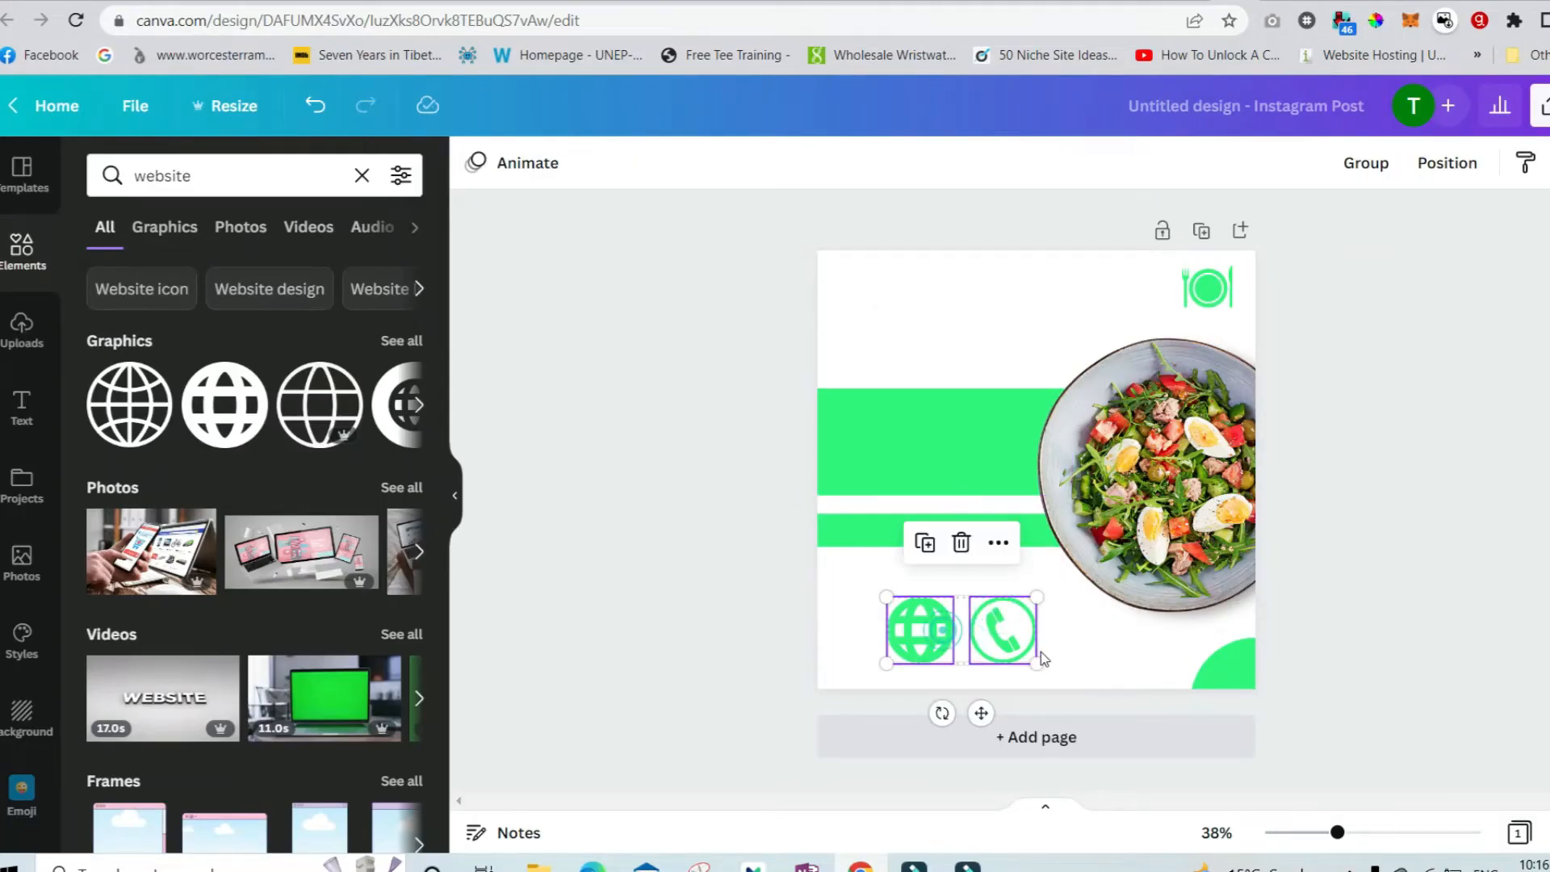
left_click_drag(1036, 661, 1006, 623)
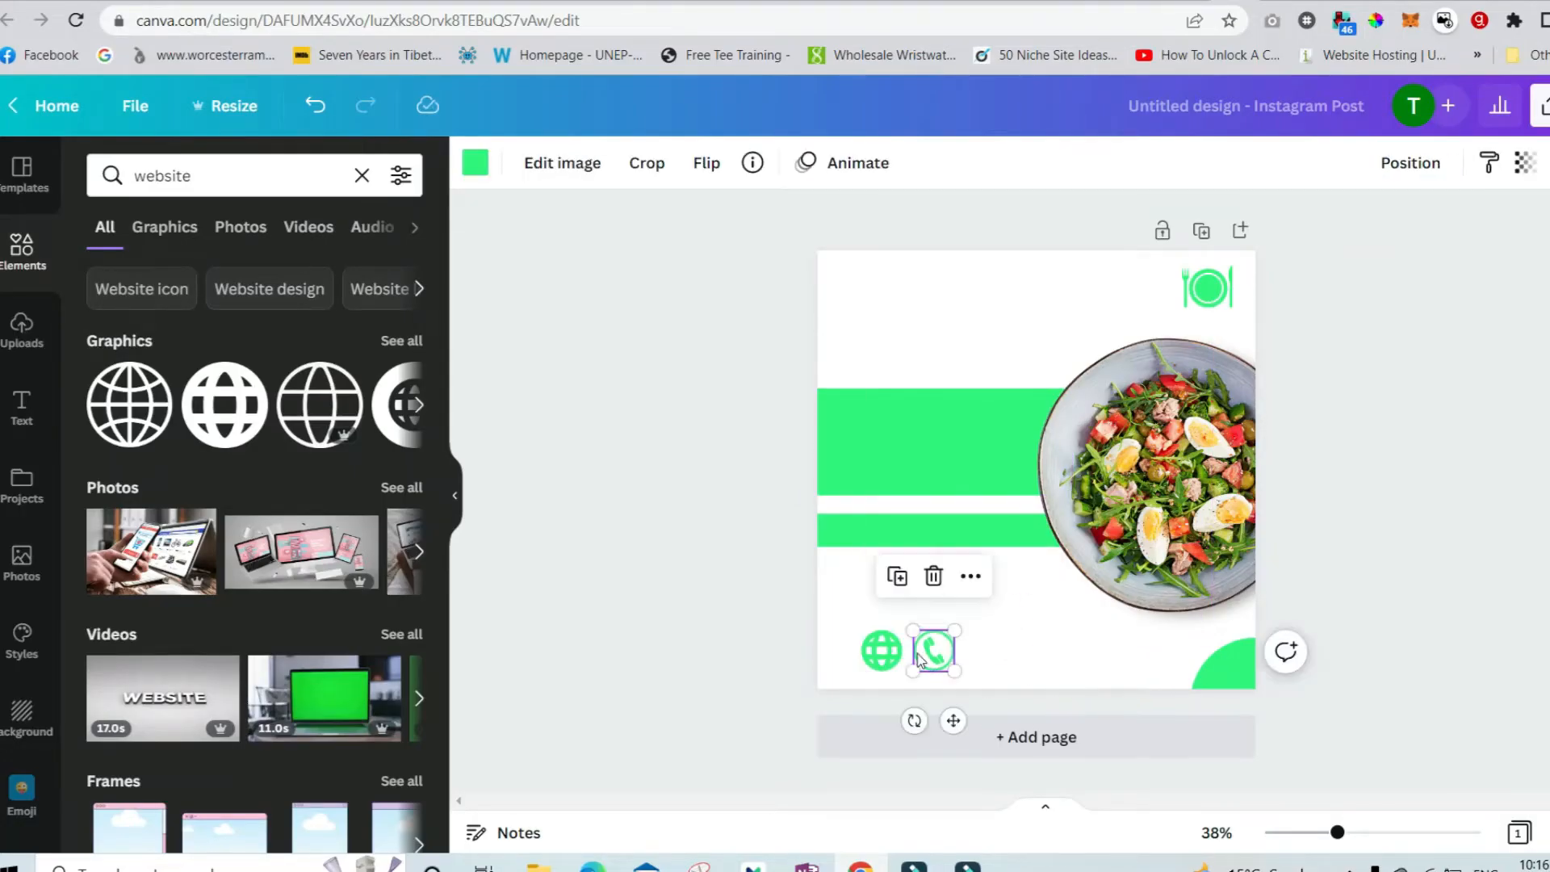
left_click_drag(926, 655, 1040, 646)
left_click_drag(881, 650, 873, 650)
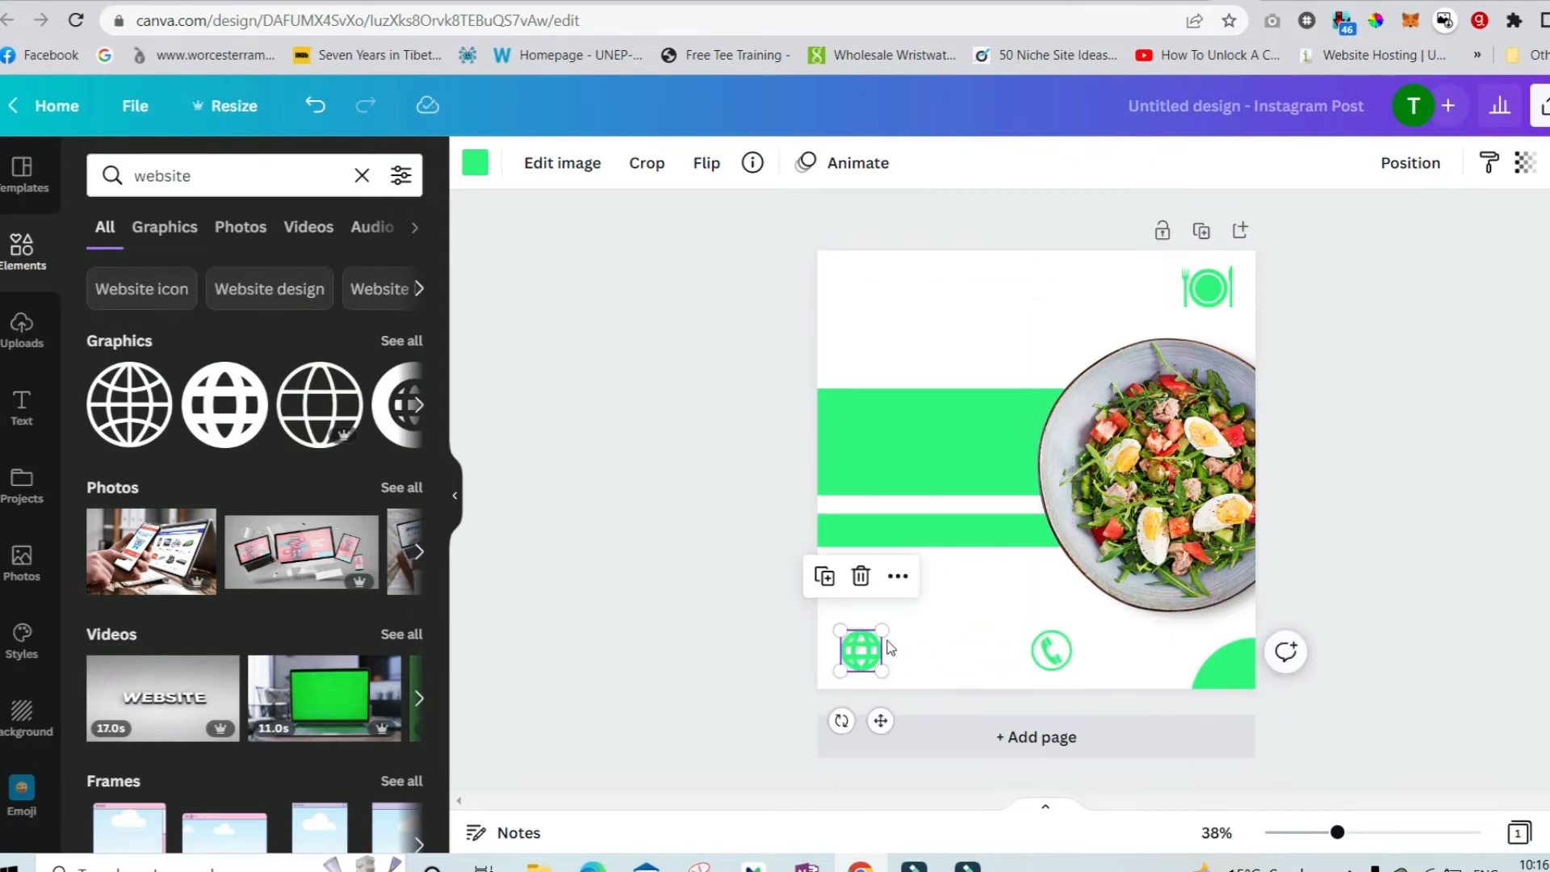
left_click(779, 623)
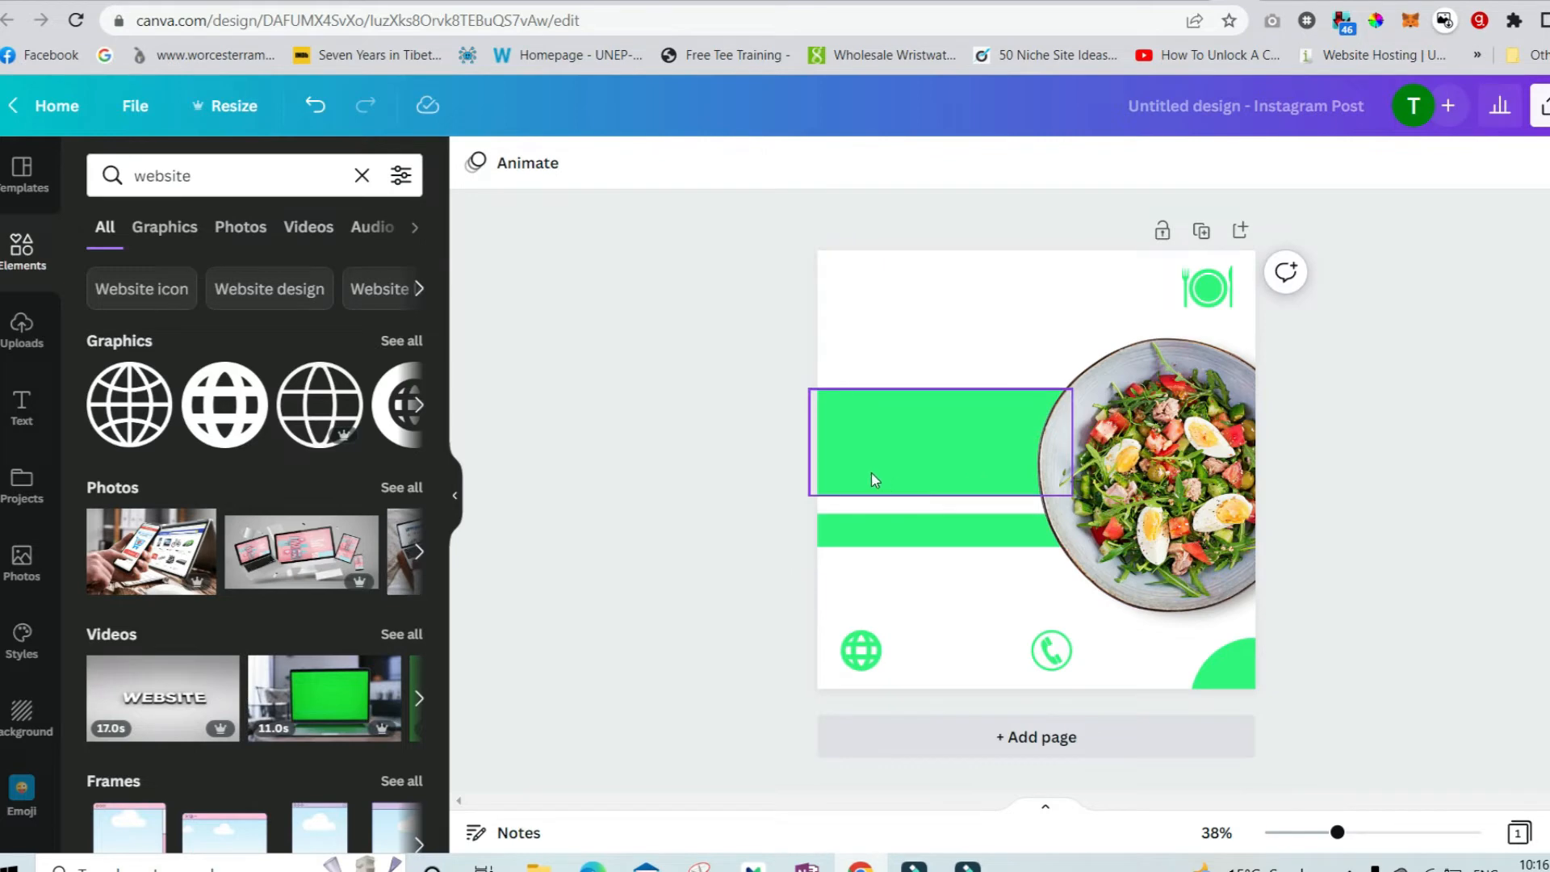
Search the elements for "decorative shape" and add the wavy squiggle lines graphic.
left_click(307, 166)
double_click(308, 166)
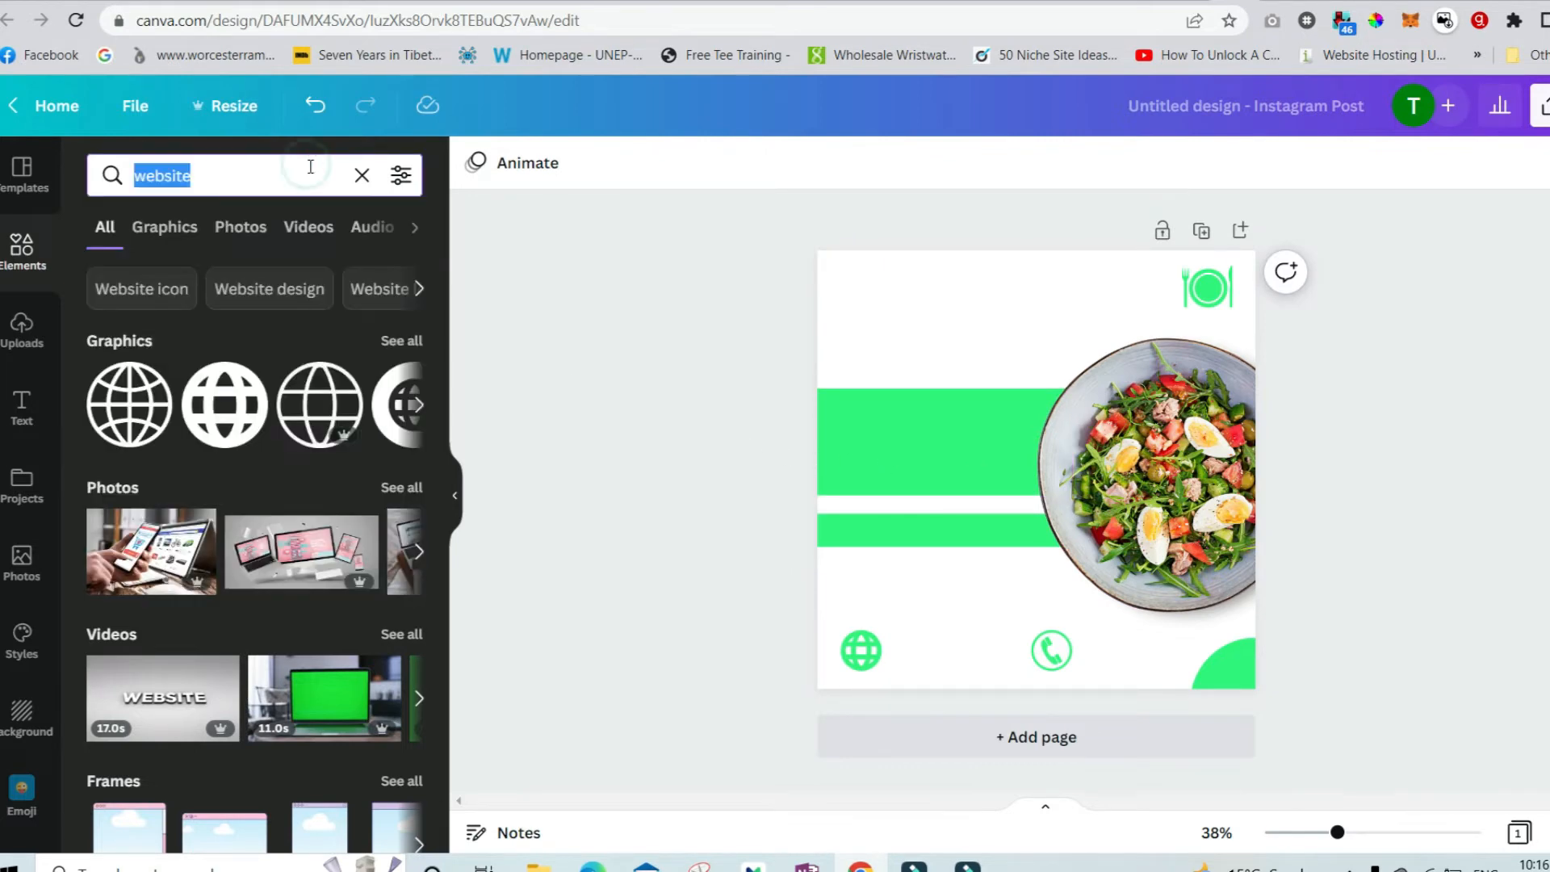
type("deca")
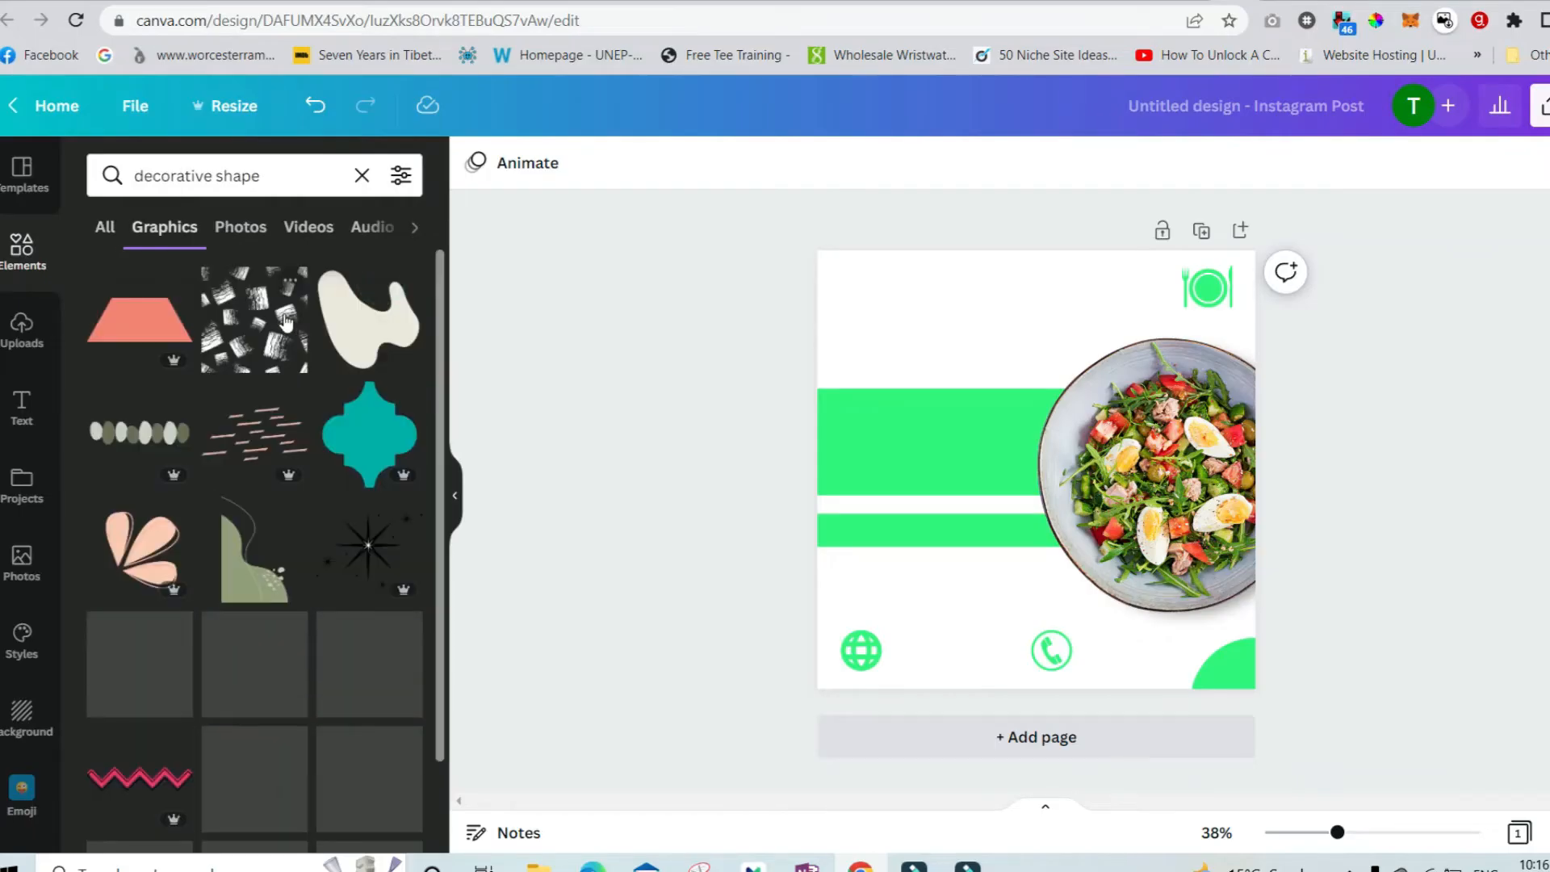
scroll(242, 476, "down", 5)
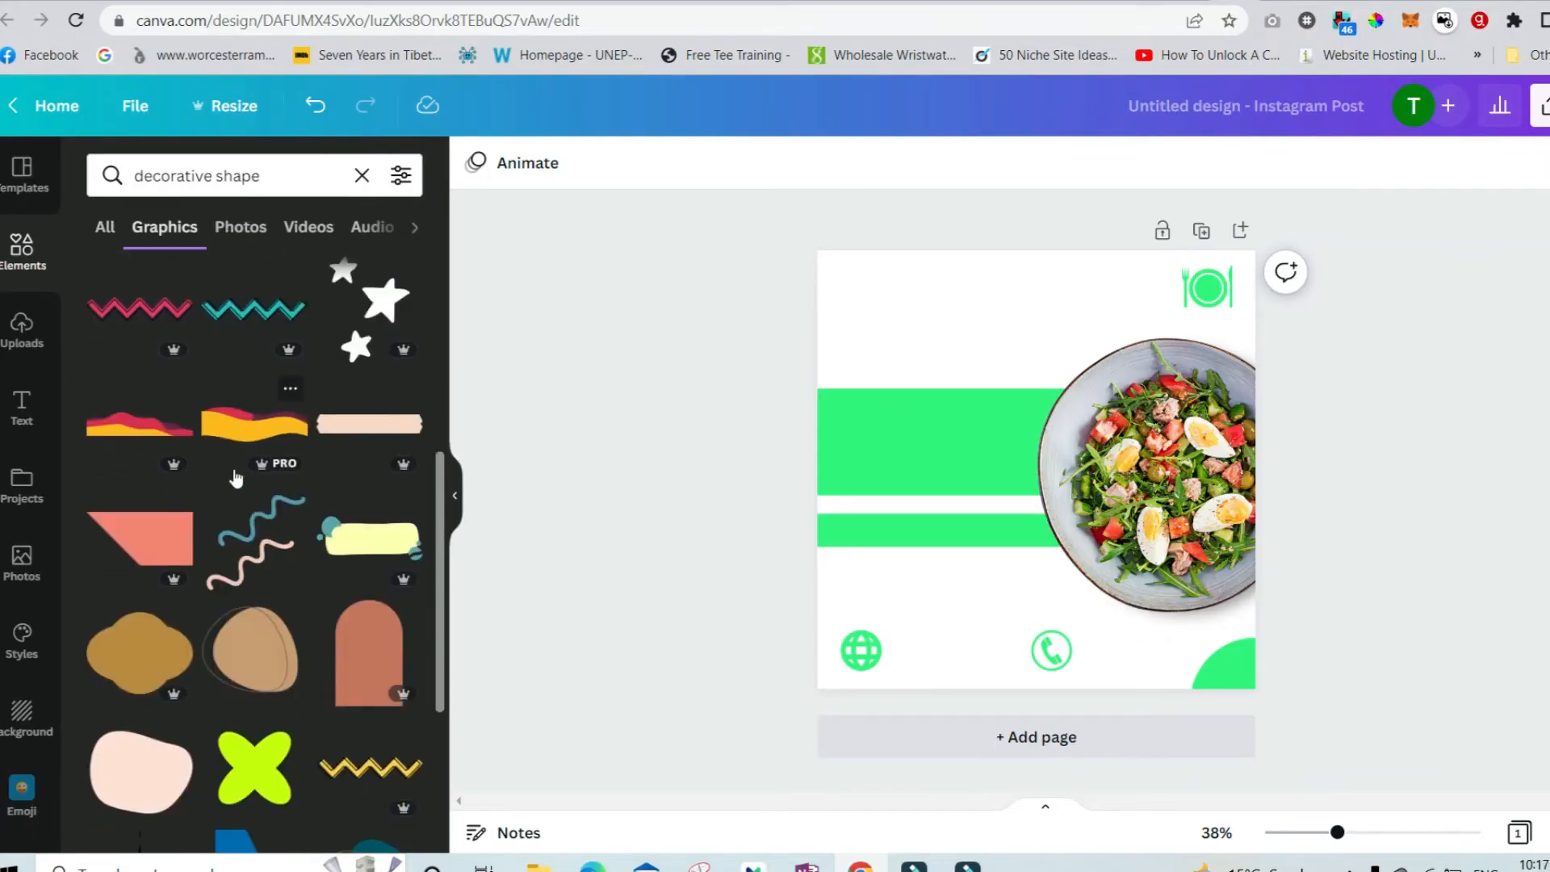
scroll(236, 477, "down", 3)
left_click(254, 359)
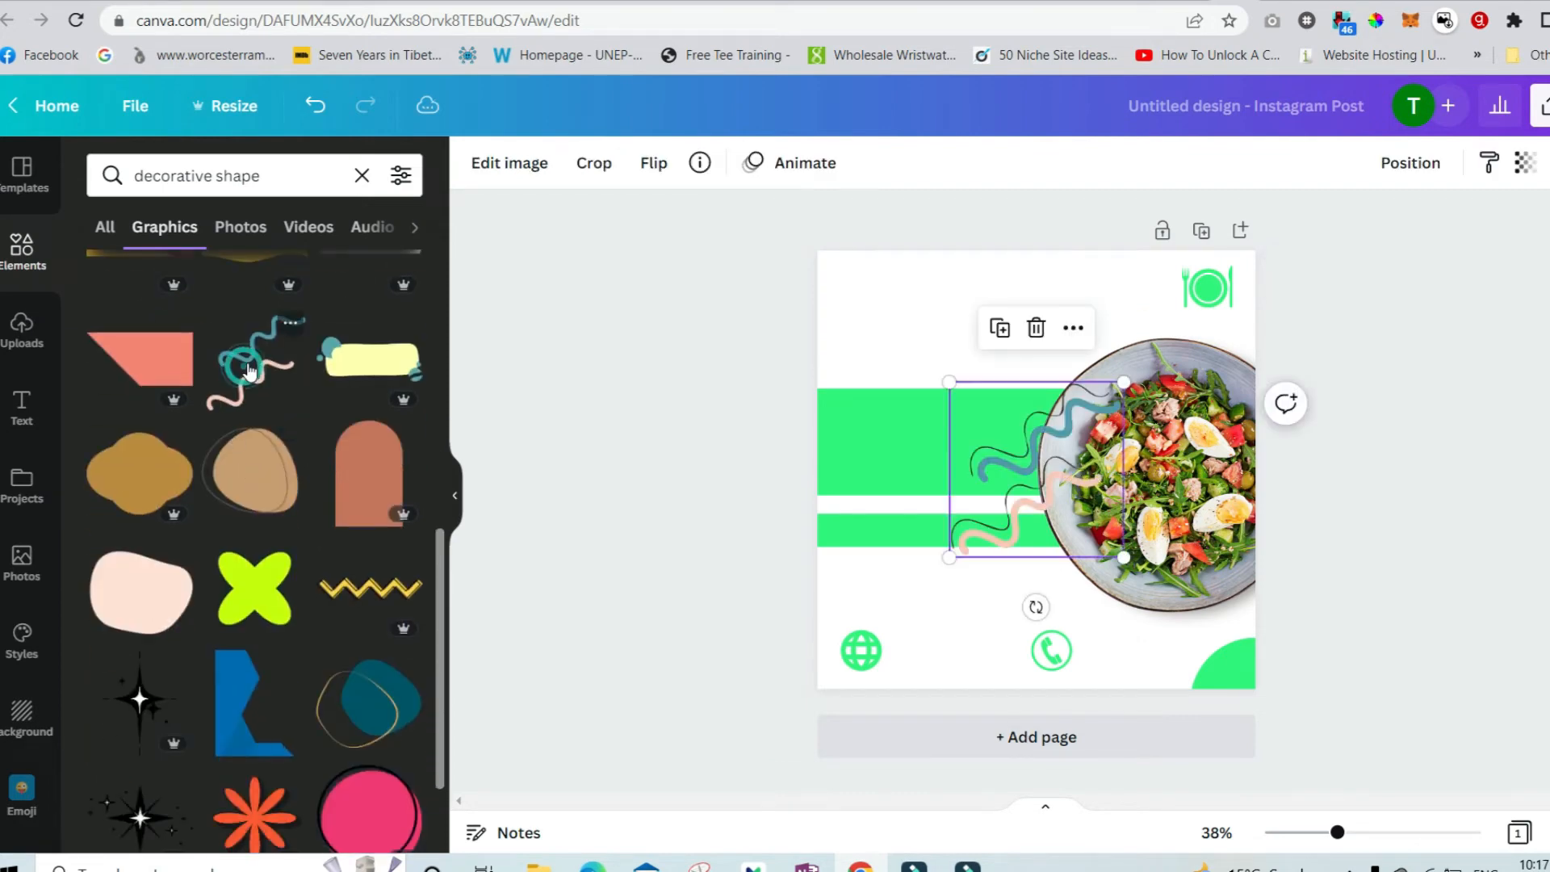
Shrink the squiggle graphic near the top beside the plate icon and recolor it bright green.
mouse_move(951, 555)
left_mouse_down()
mouse_move(942, 419)
mouse_move(1007, 353)
left_mouse_up()
left_click(509, 164)
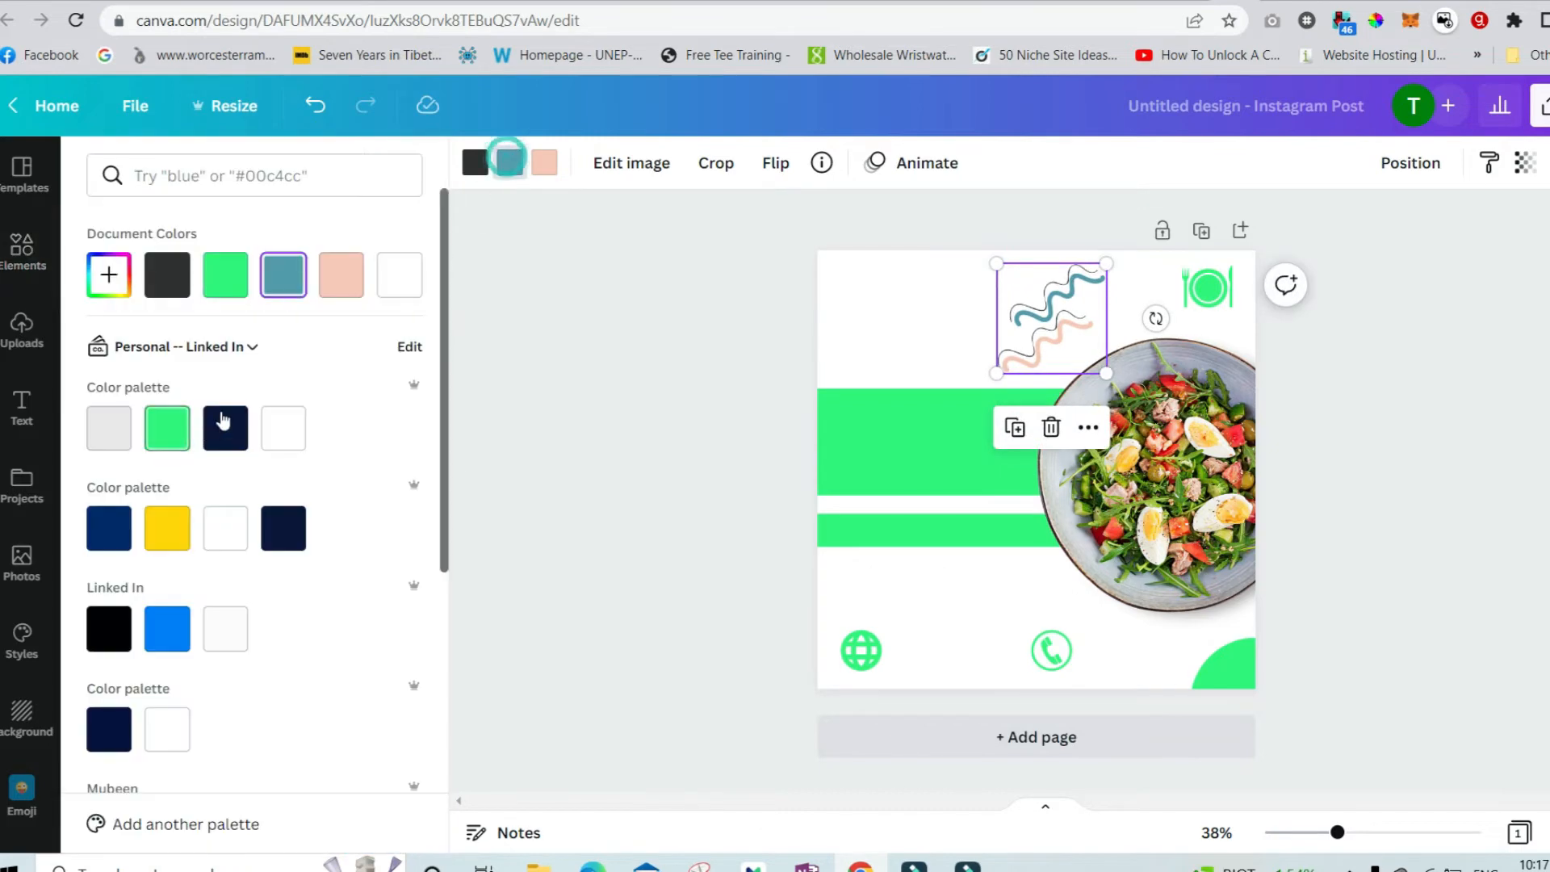
left_click(225, 276)
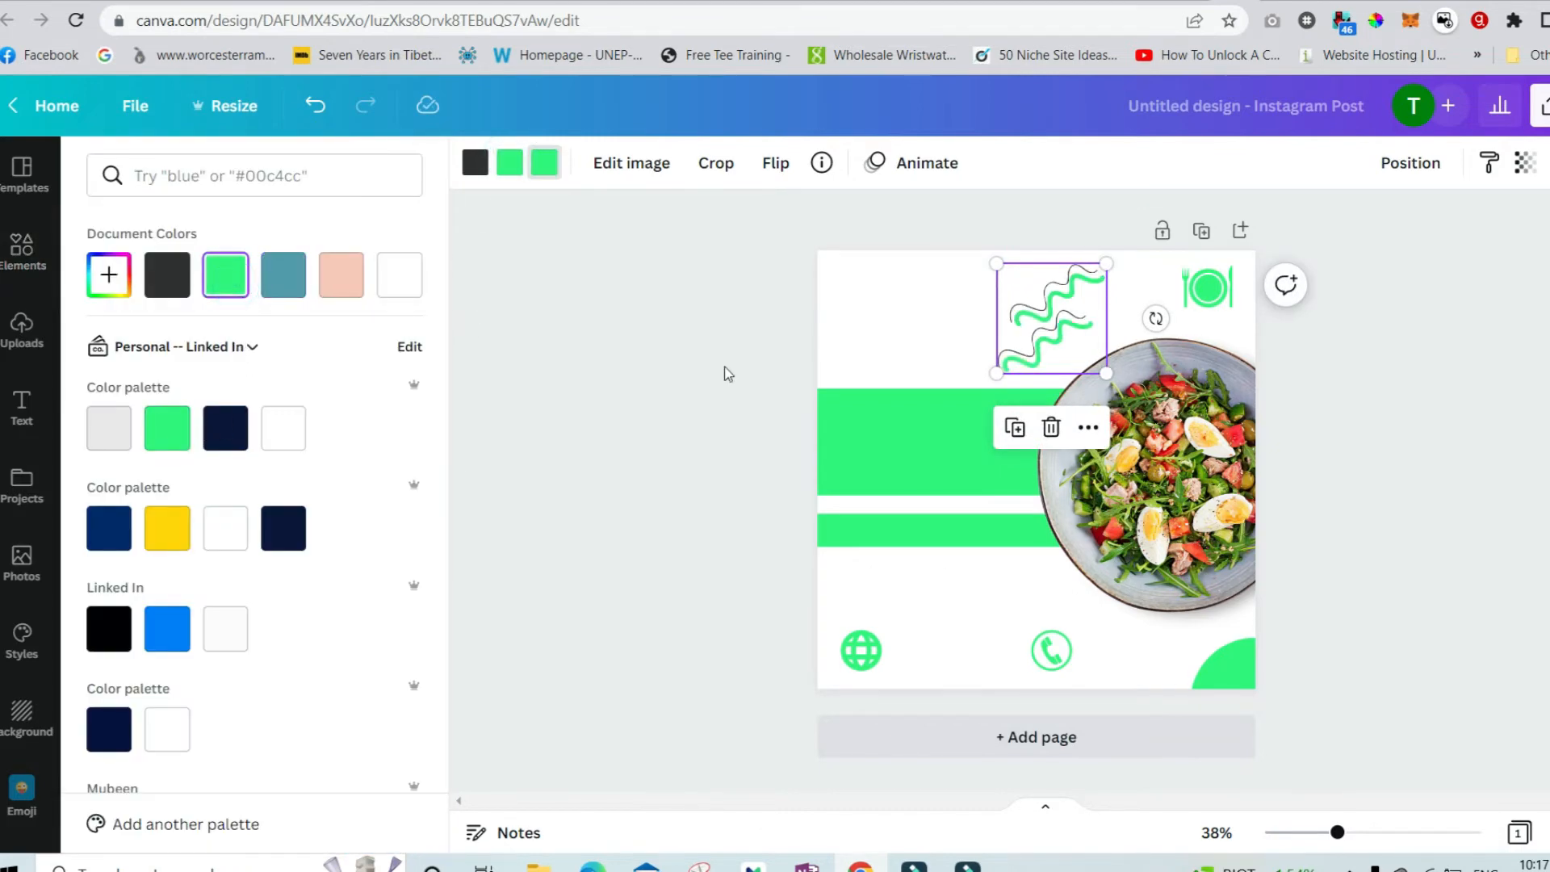
left_click(782, 335)
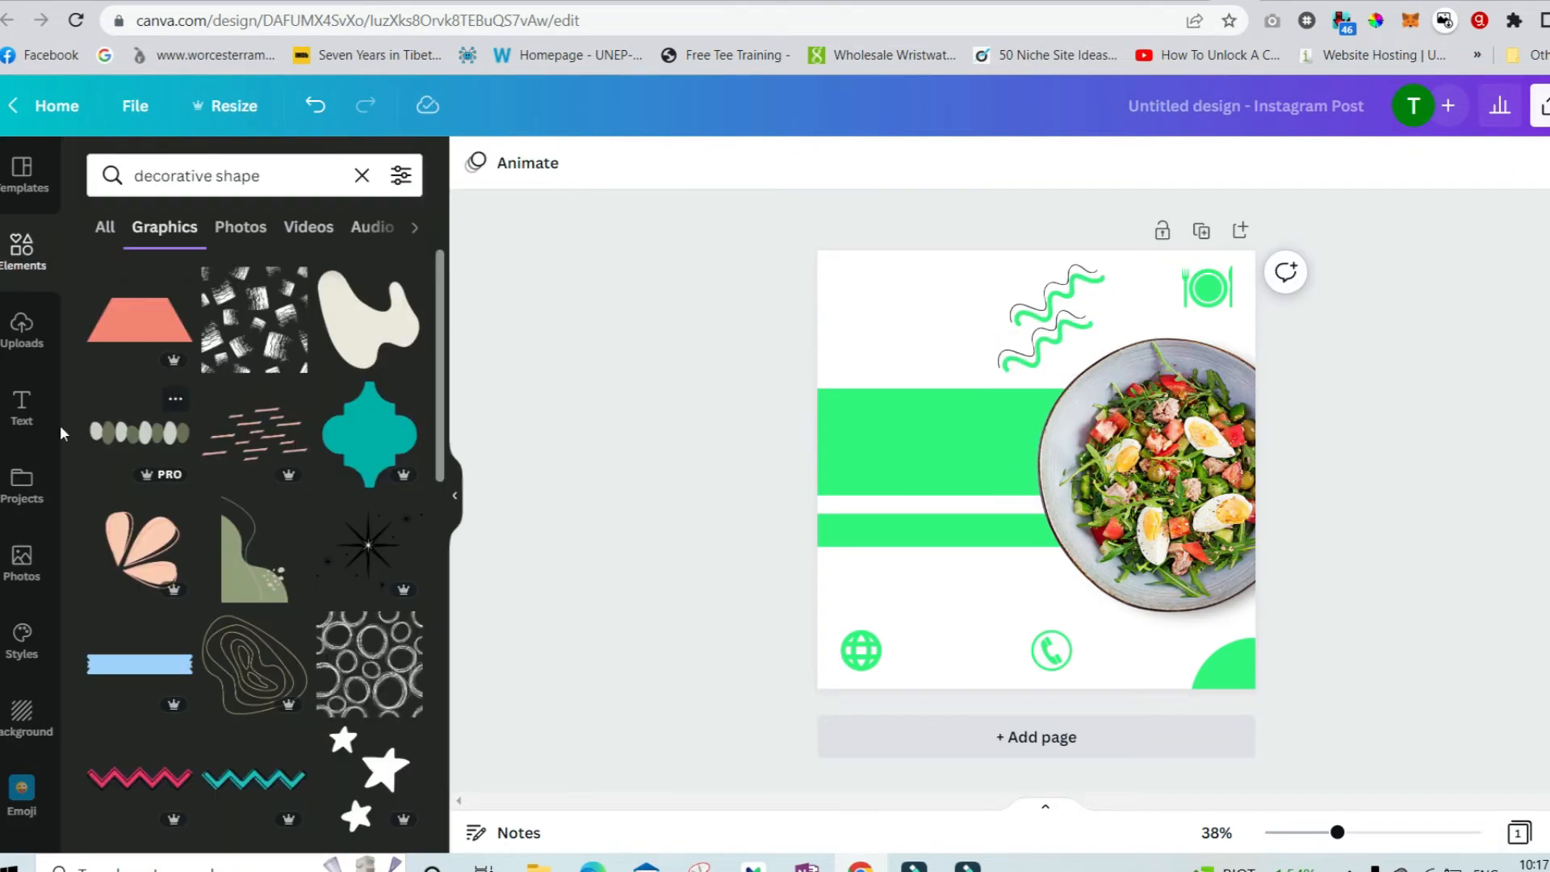
Add a heading at the top left, change its text to "SALAD" and enlarge it.
left_click(22, 404)
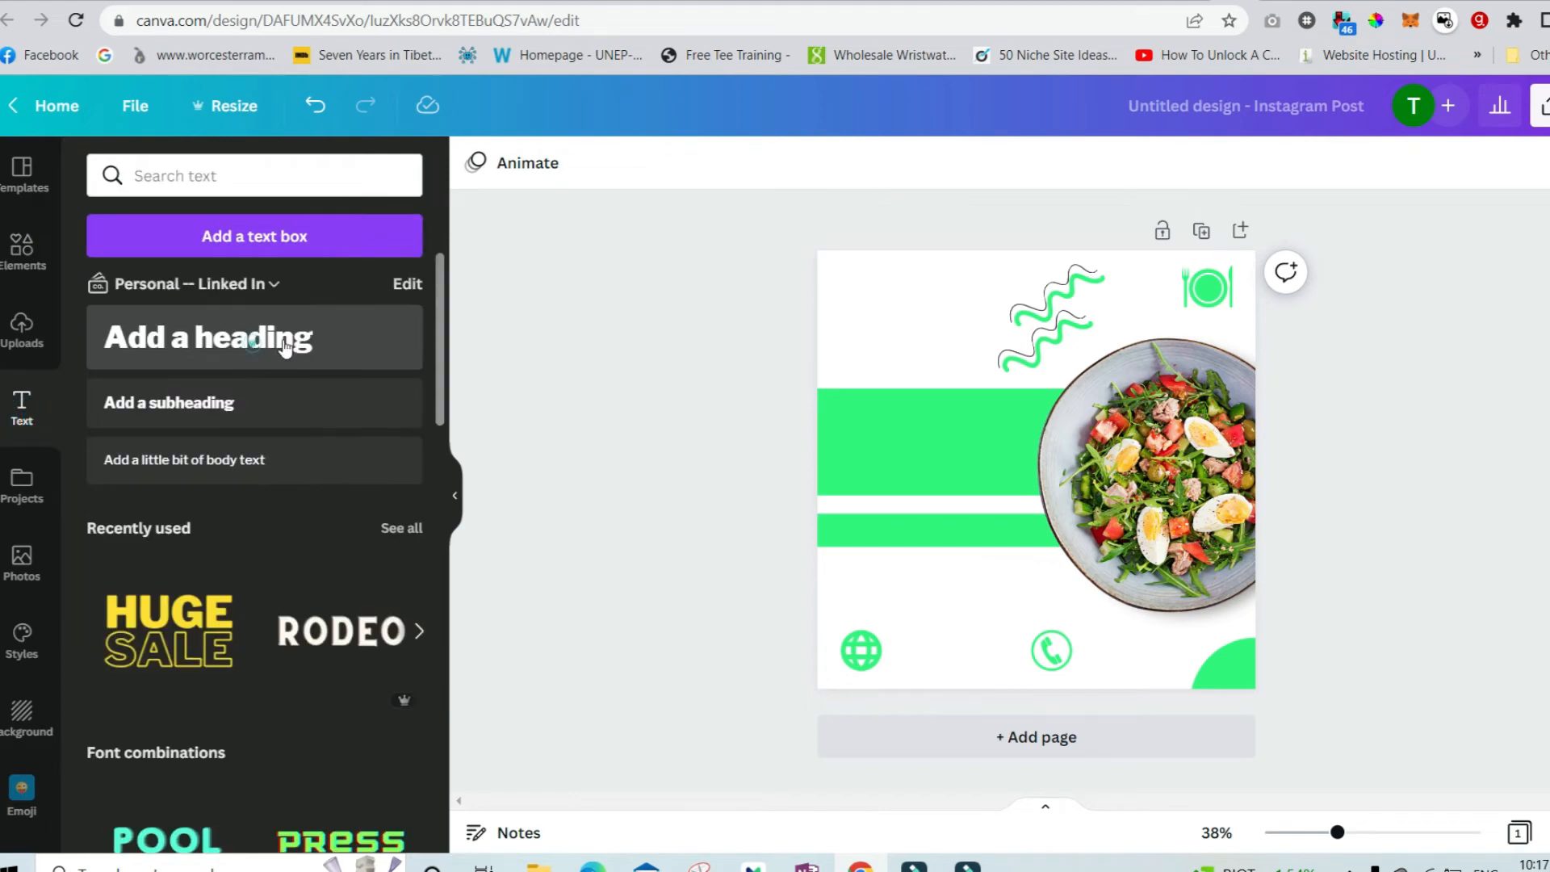
left_click(284, 346)
left_click_drag(1030, 450, 944, 293)
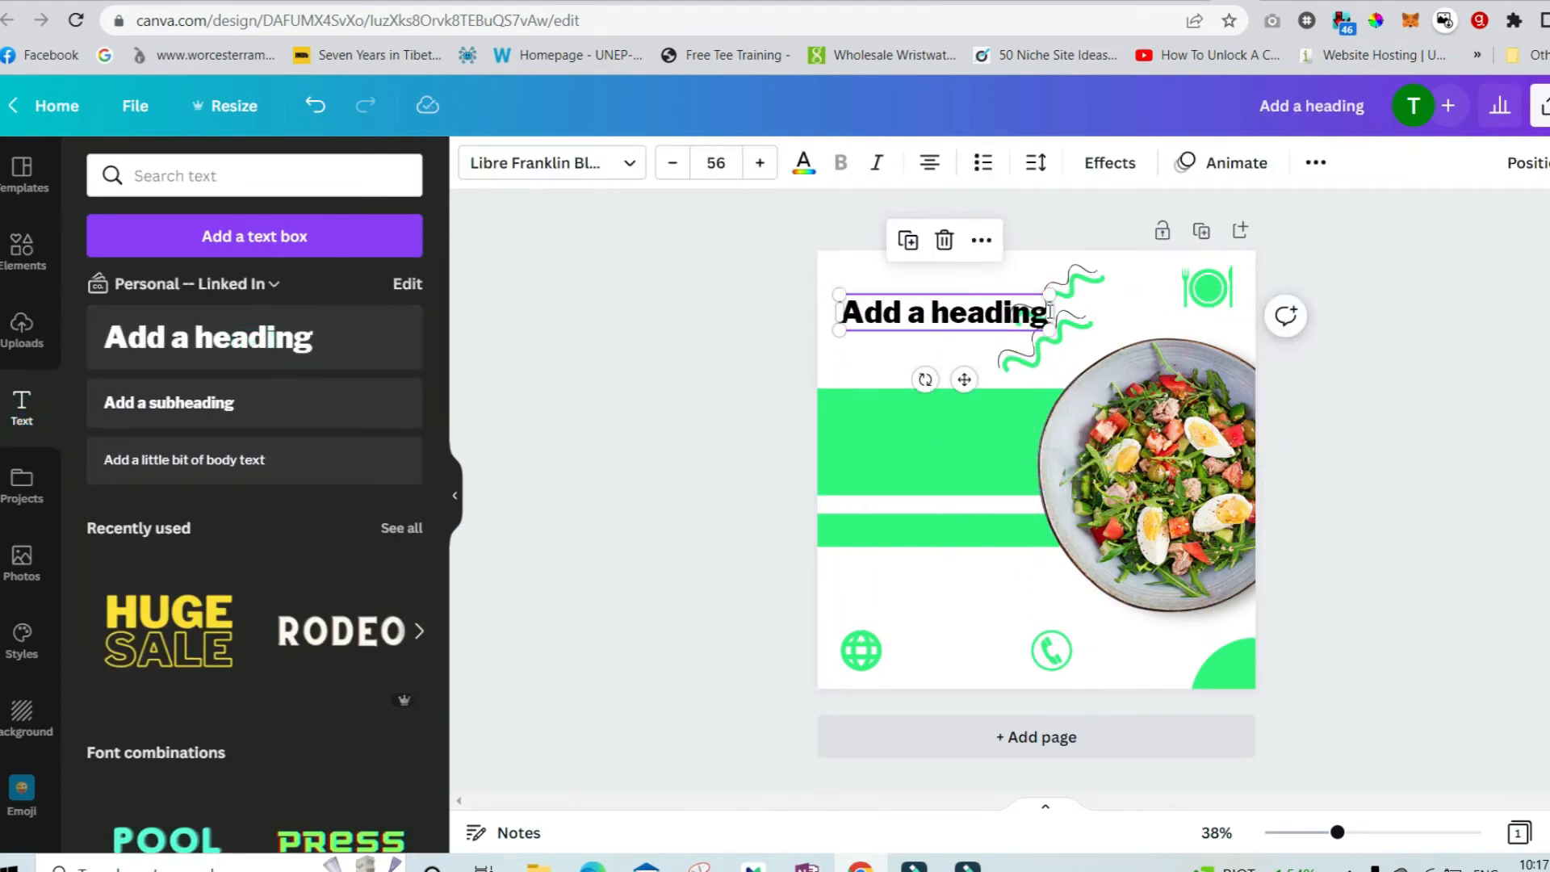
left_click_drag(1049, 310, 990, 311)
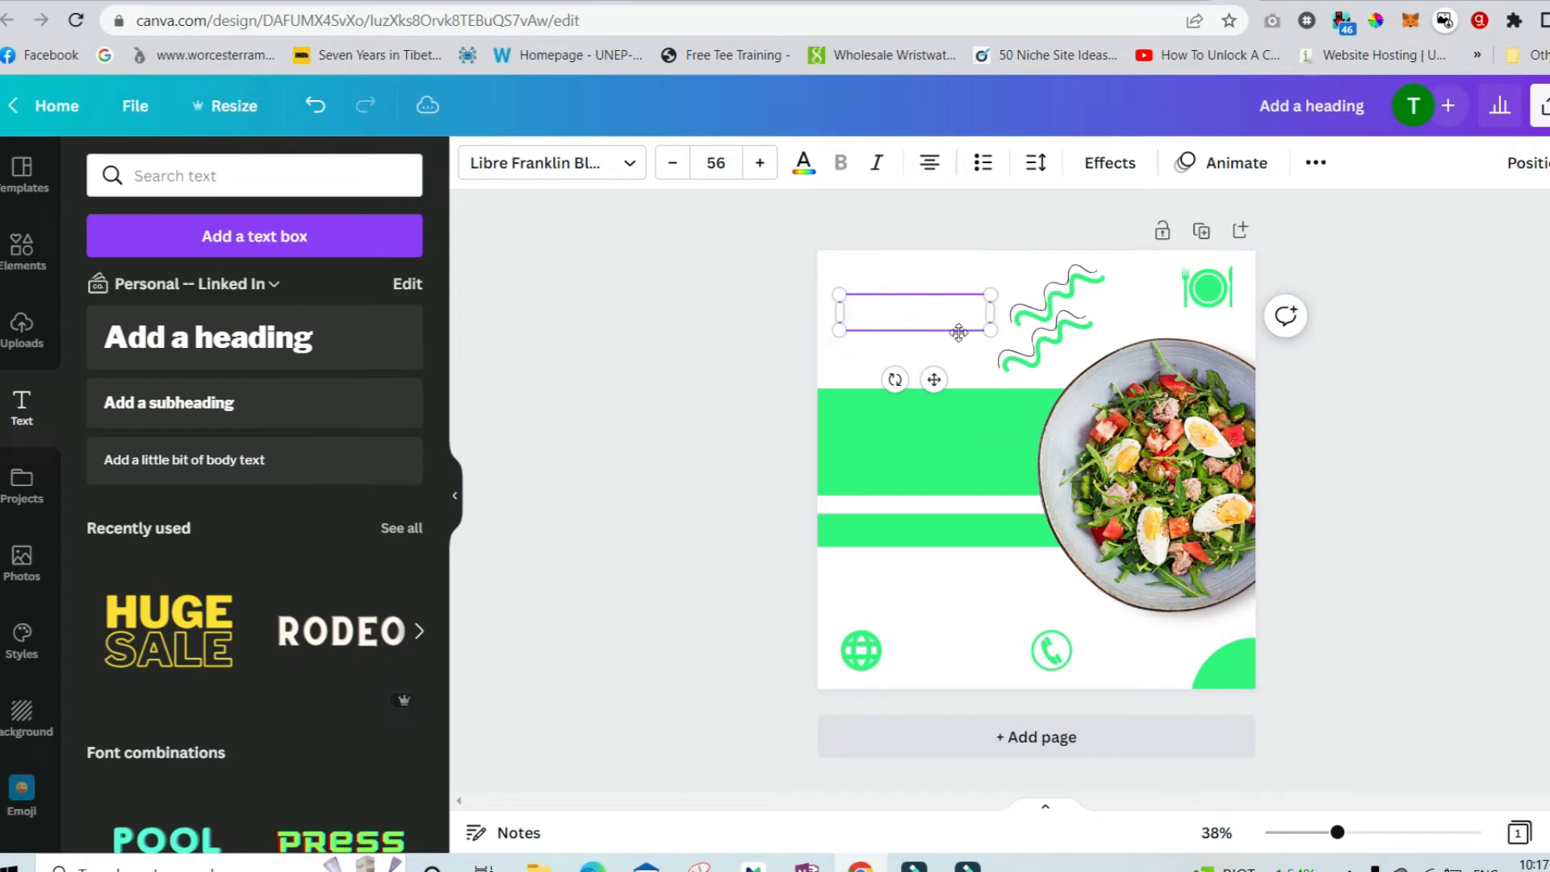
left_click(1004, 363)
mouse_move(1001, 368)
left_mouse_down()
mouse_move(1080, 318)
mouse_move(1021, 347)
mouse_move(1075, 362)
mouse_move(980, 341)
left_mouse_up()
left_click(964, 315)
left_click(767, 337)
left_click(952, 323)
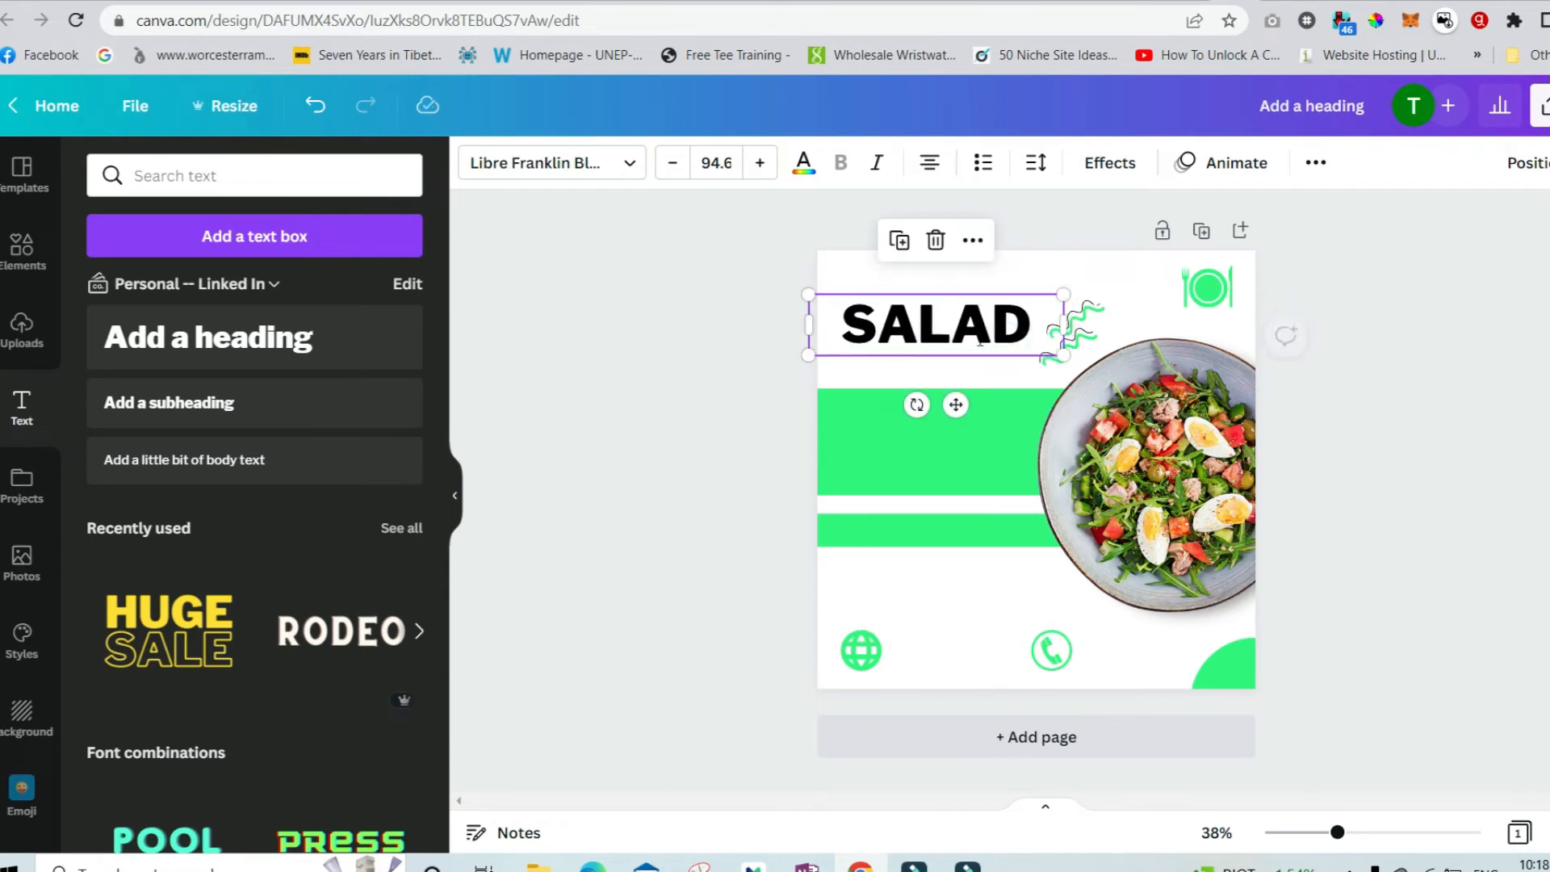
Add a body text box and move it into the upper green band below the heading.
left_click(690, 367)
left_click(291, 459)
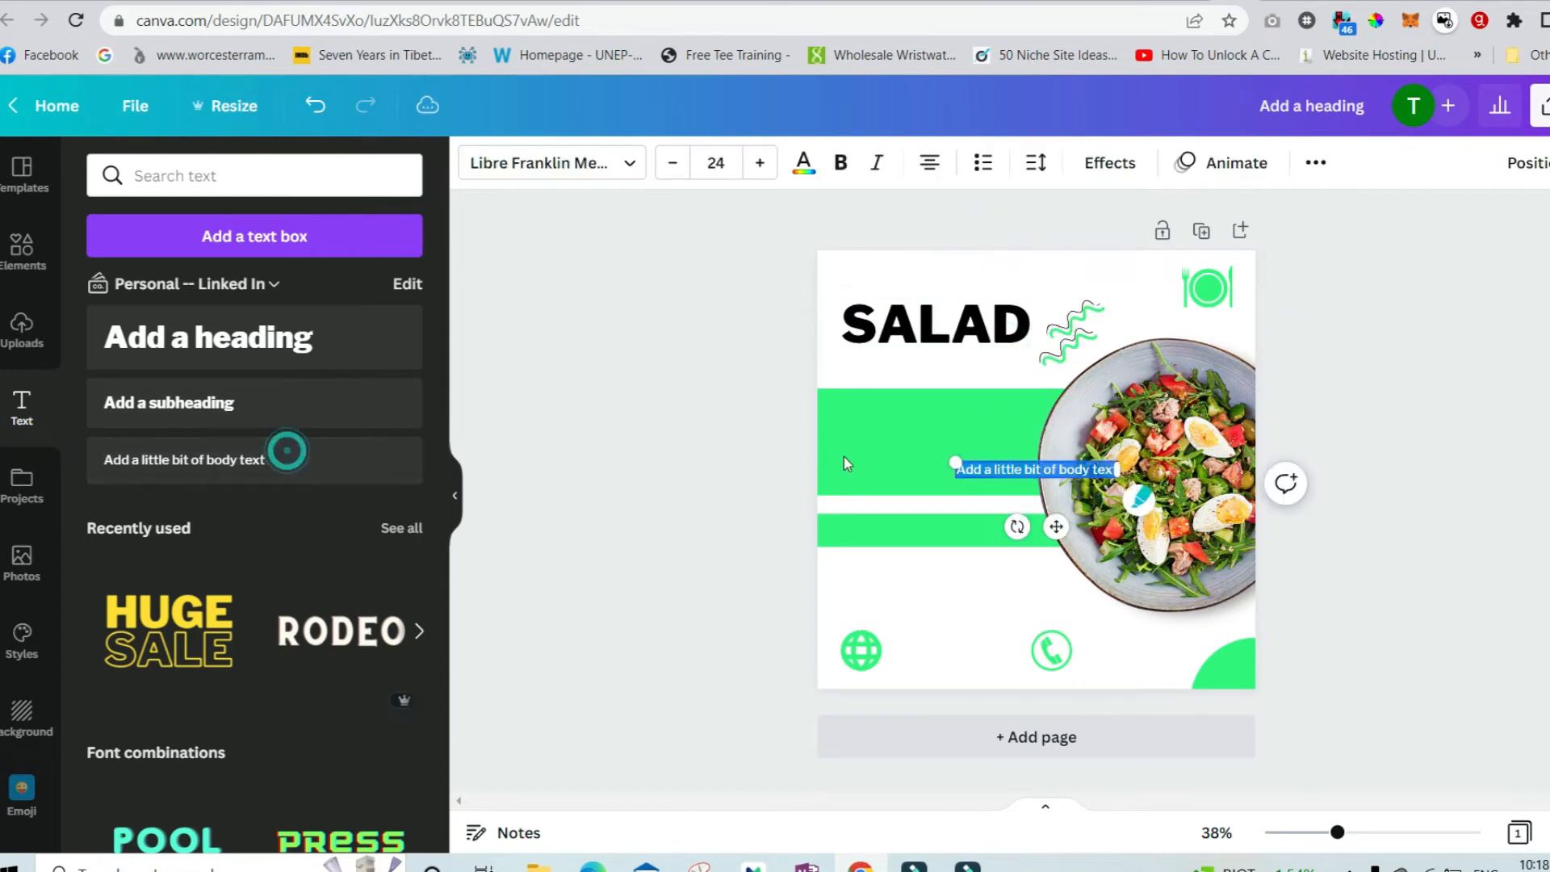
left_click(972, 469)
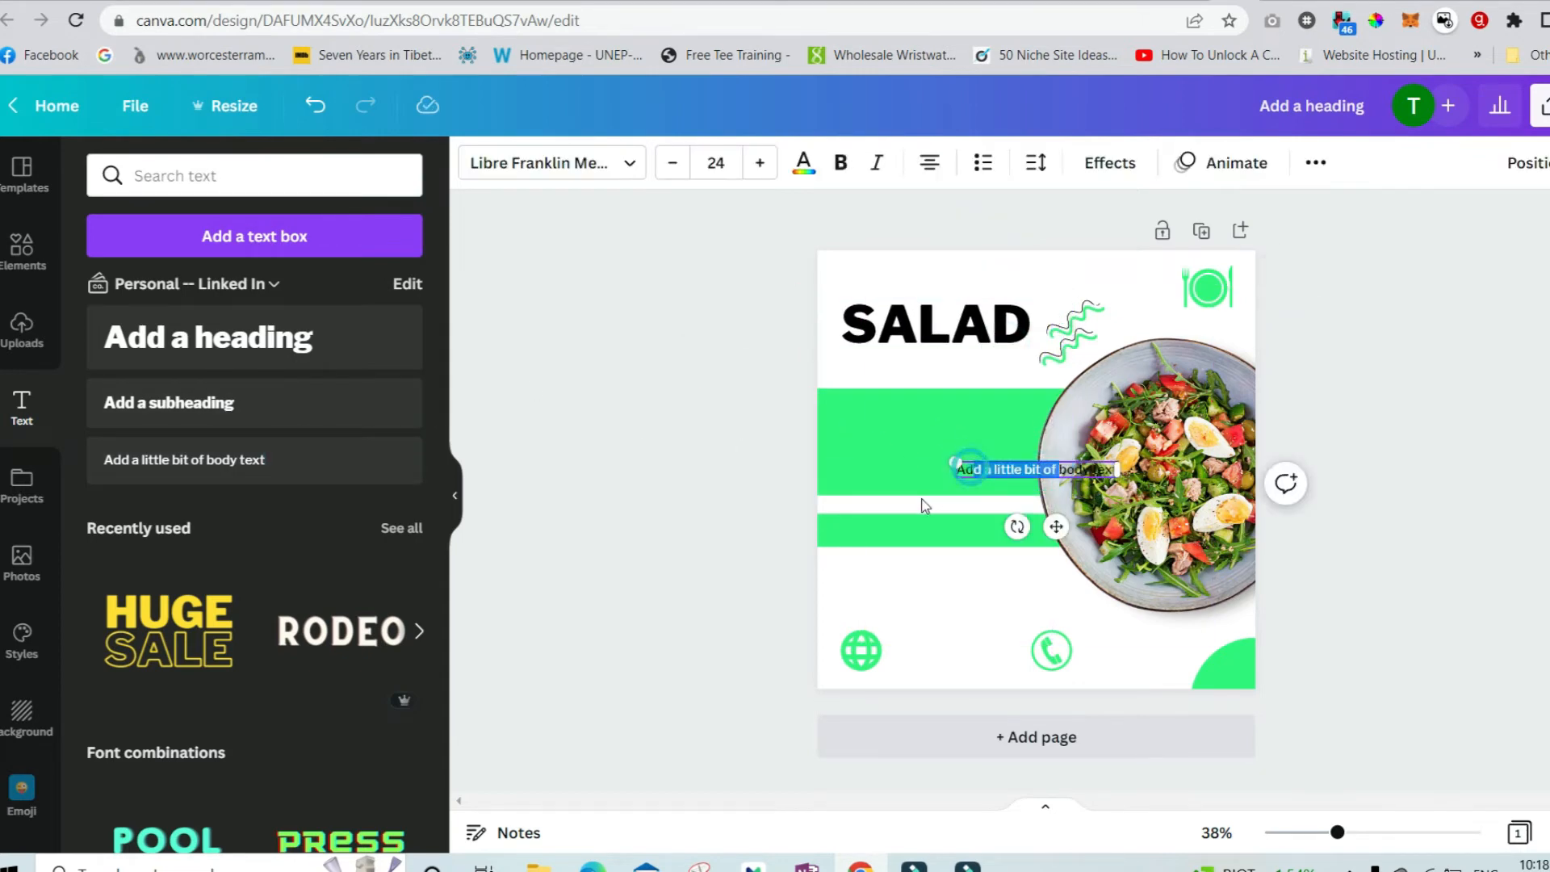
left_click(923, 504)
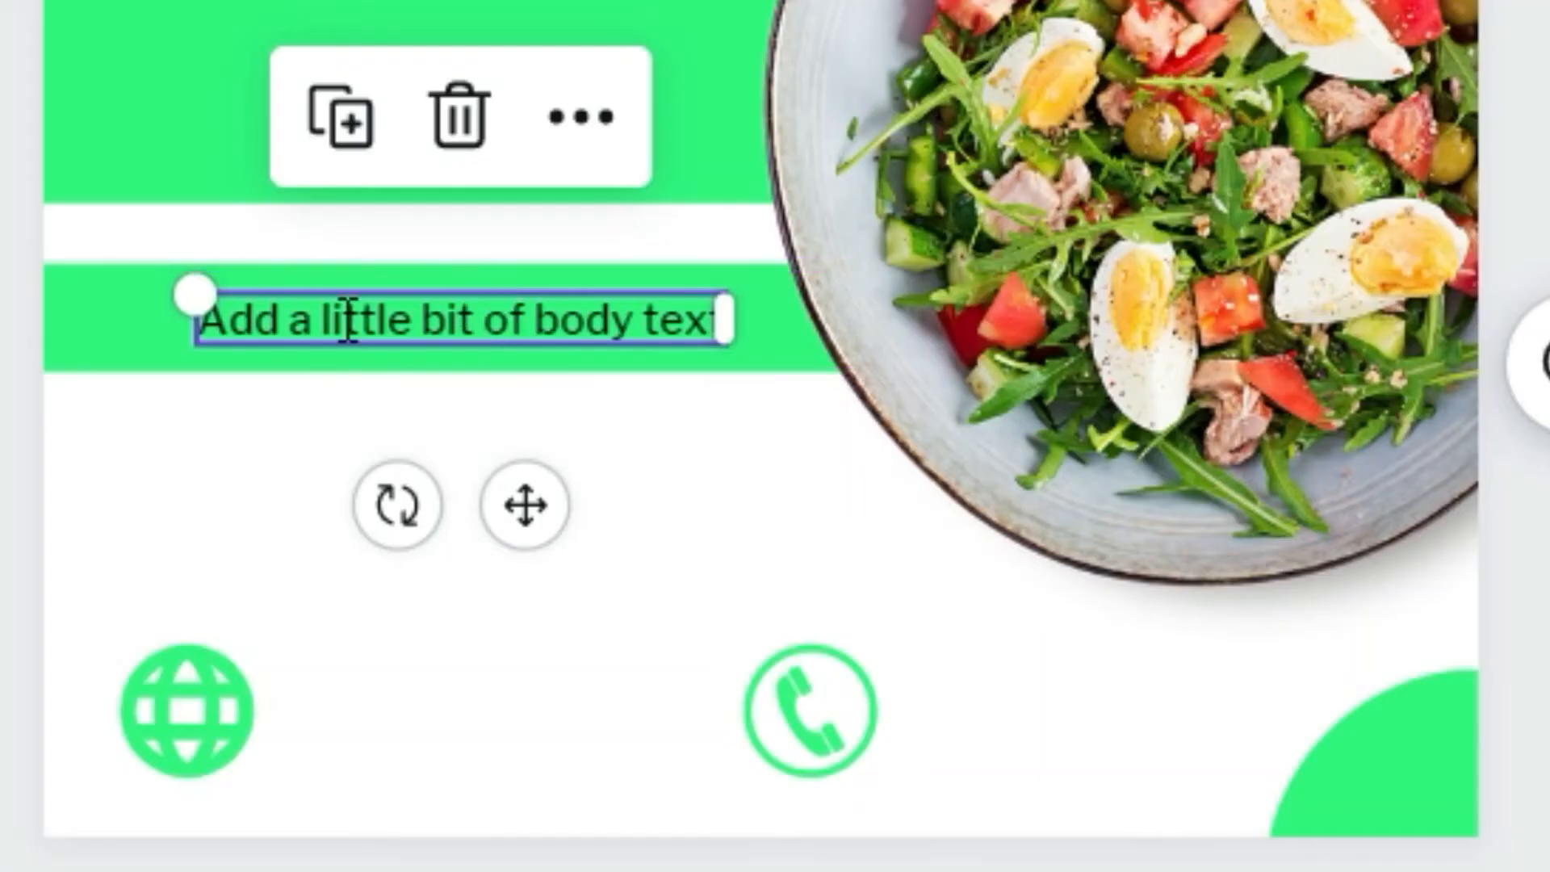
left_click_drag(347, 321, 253, 318)
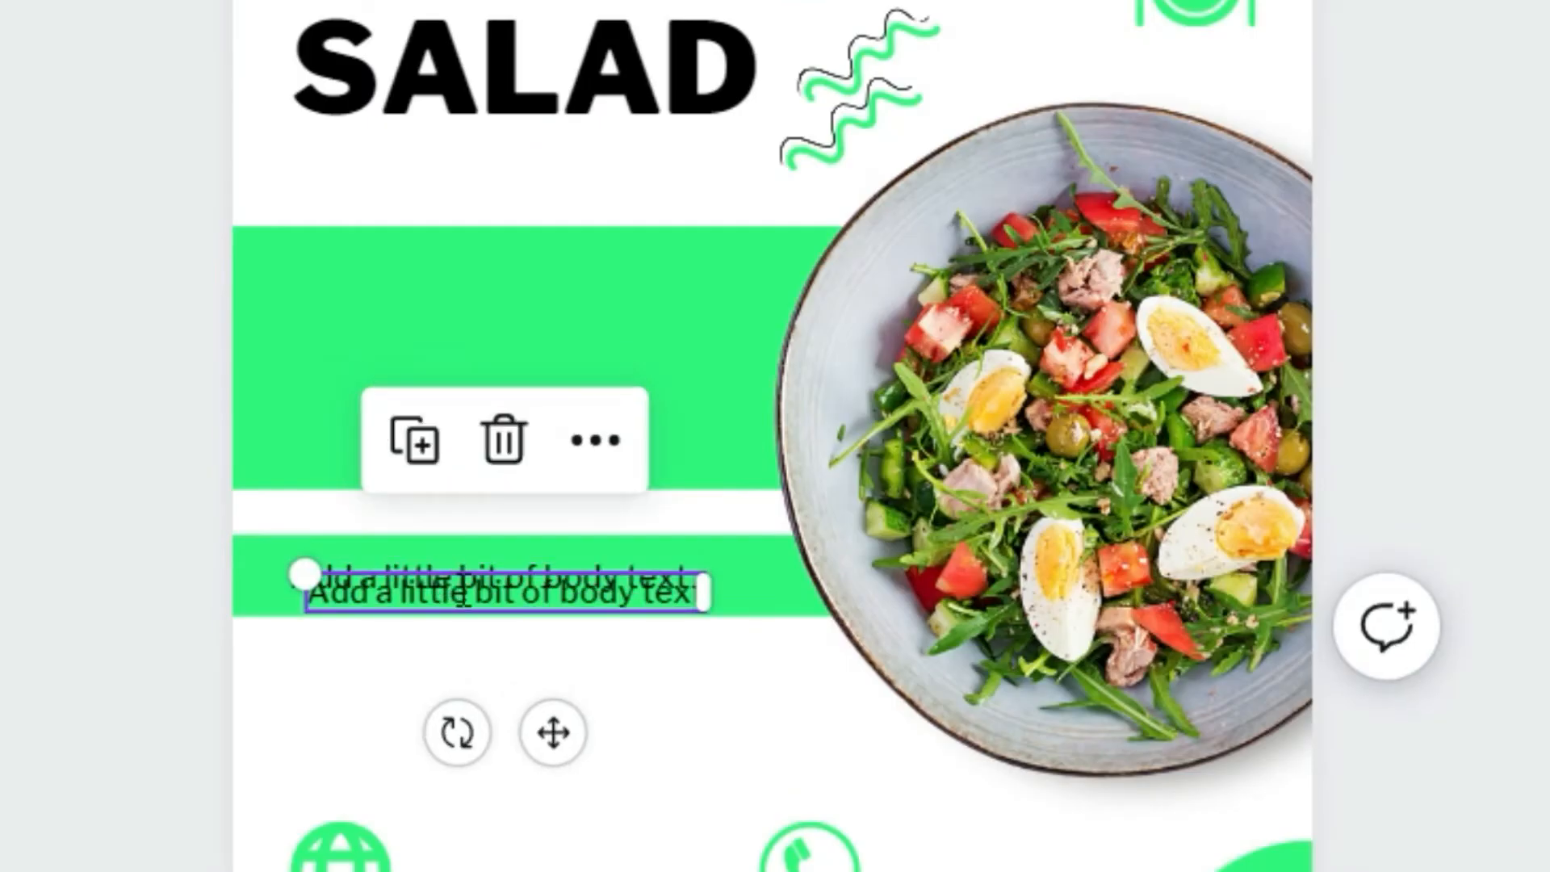
left_click_drag(445, 571, 440, 309)
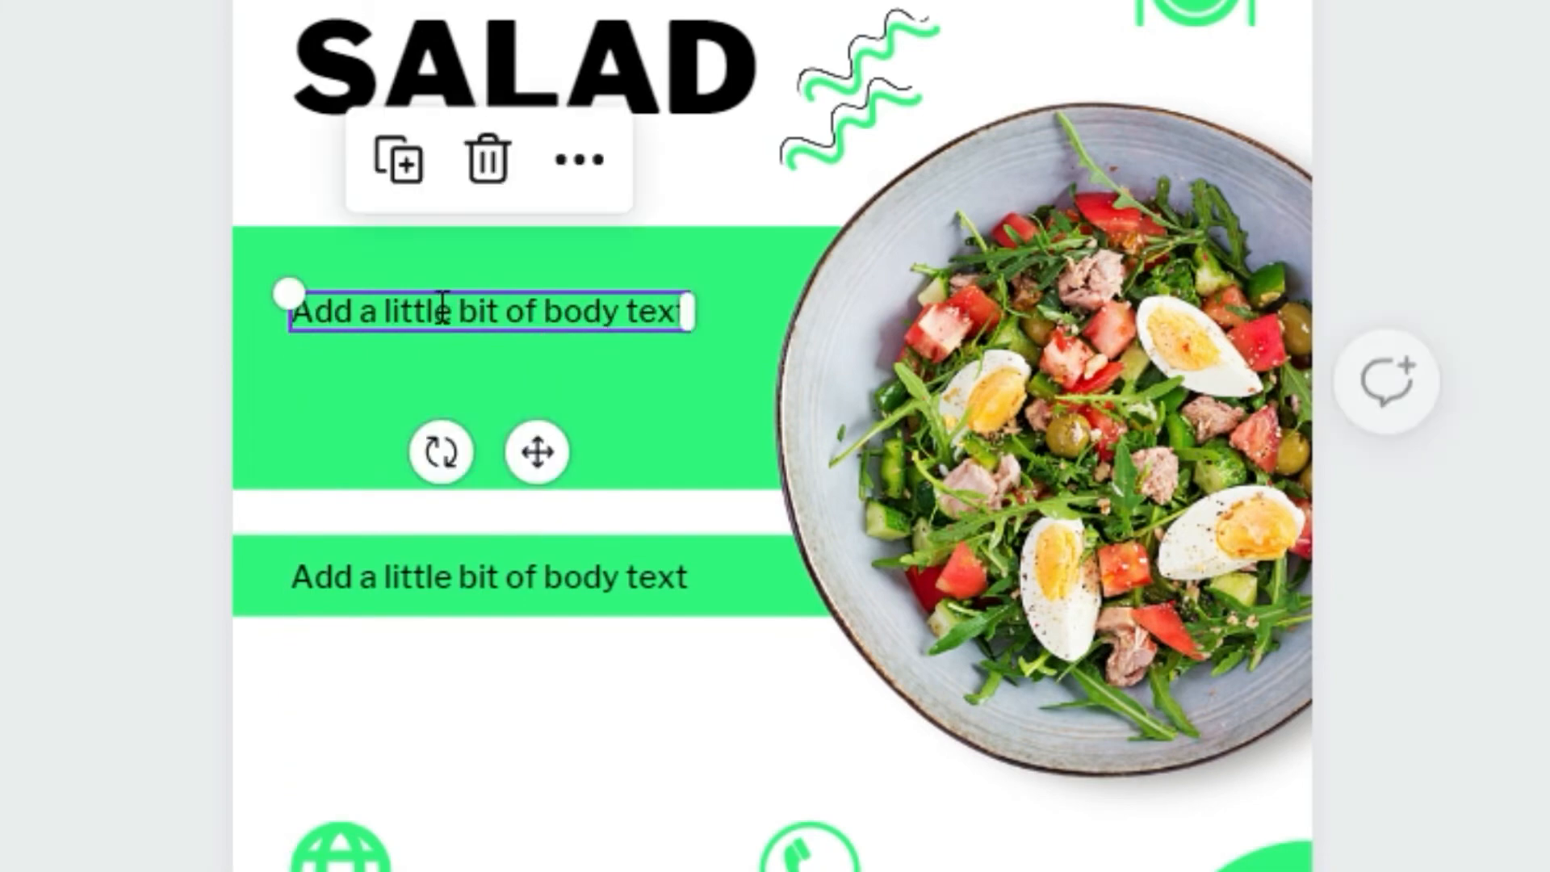
Replace its text with the pasted Lorem Ipsum paragraph, left-align it and narrow the box to fit the band.
double_click(440, 309)
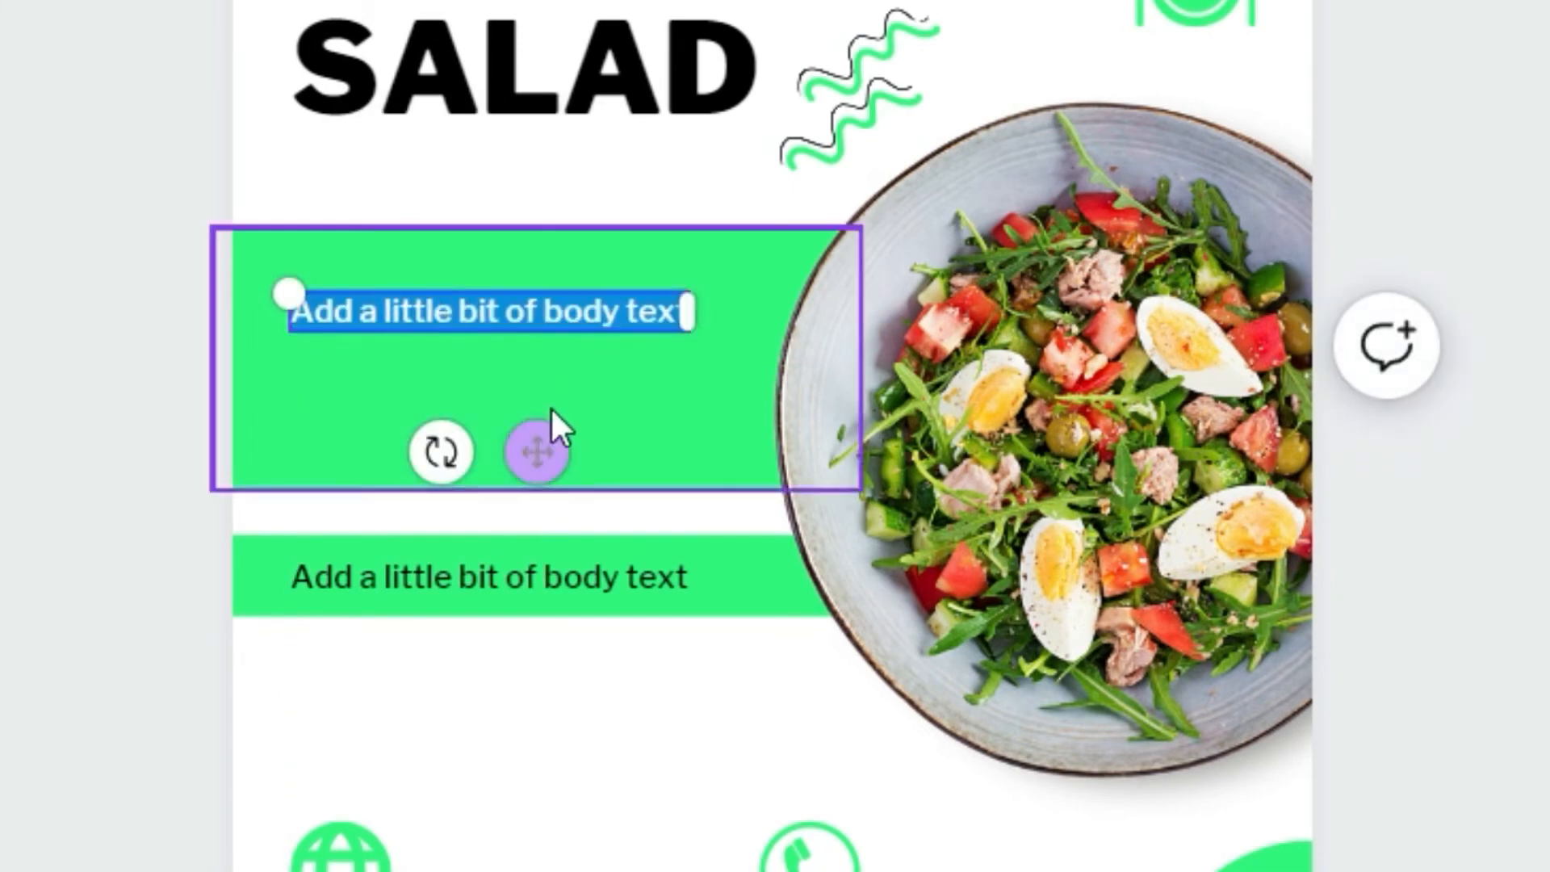
type("Lorem Ipsum has been the industry's standard dummy text ever since the 1500s, when an unknown printer took a galley of type")
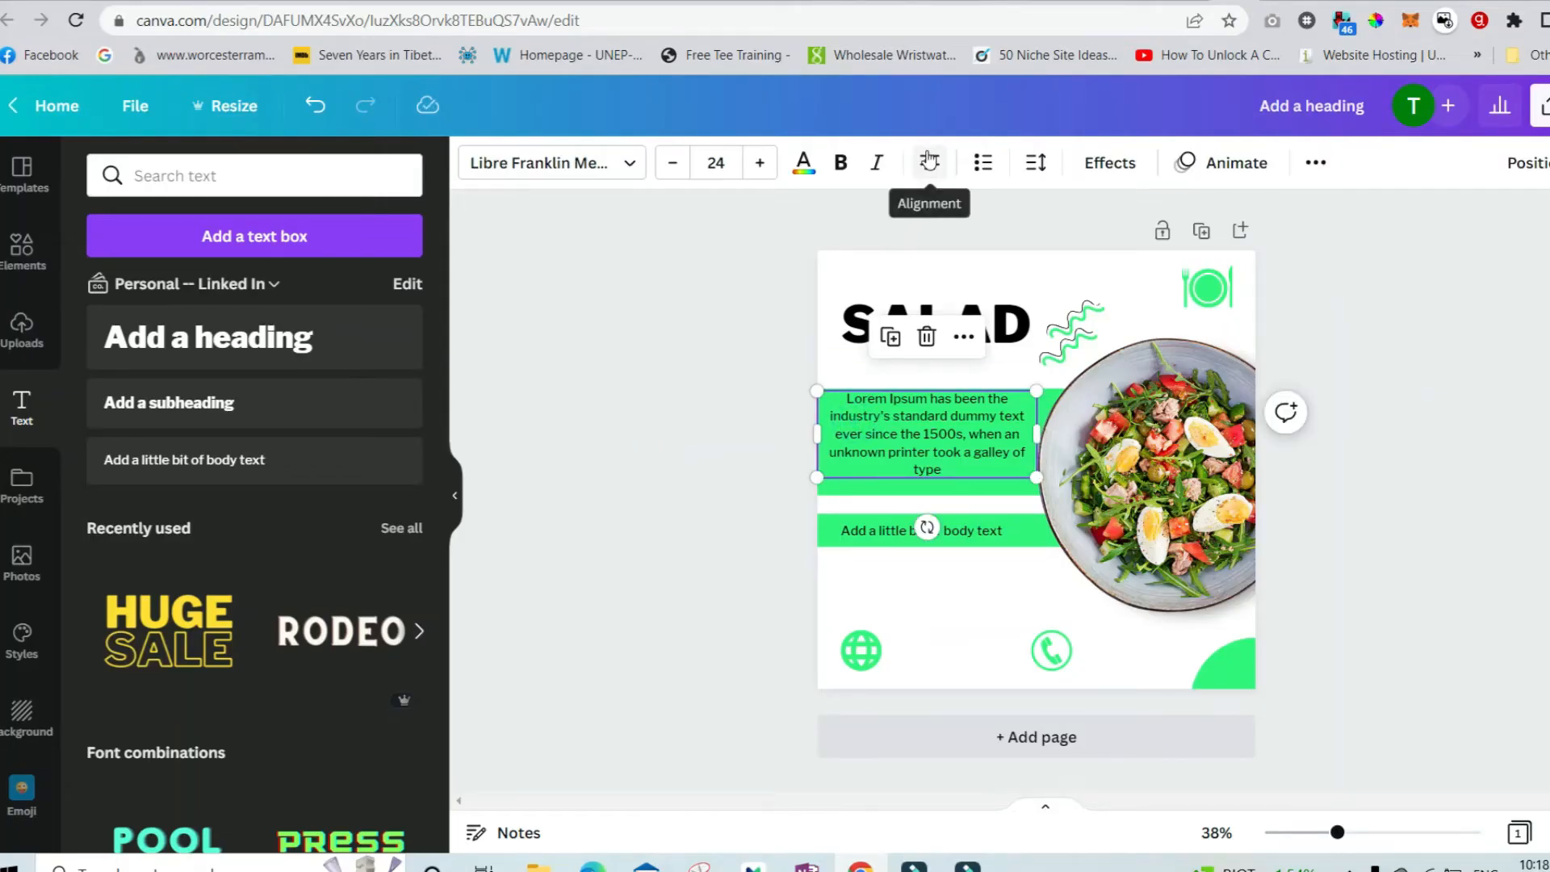
left_click(929, 159)
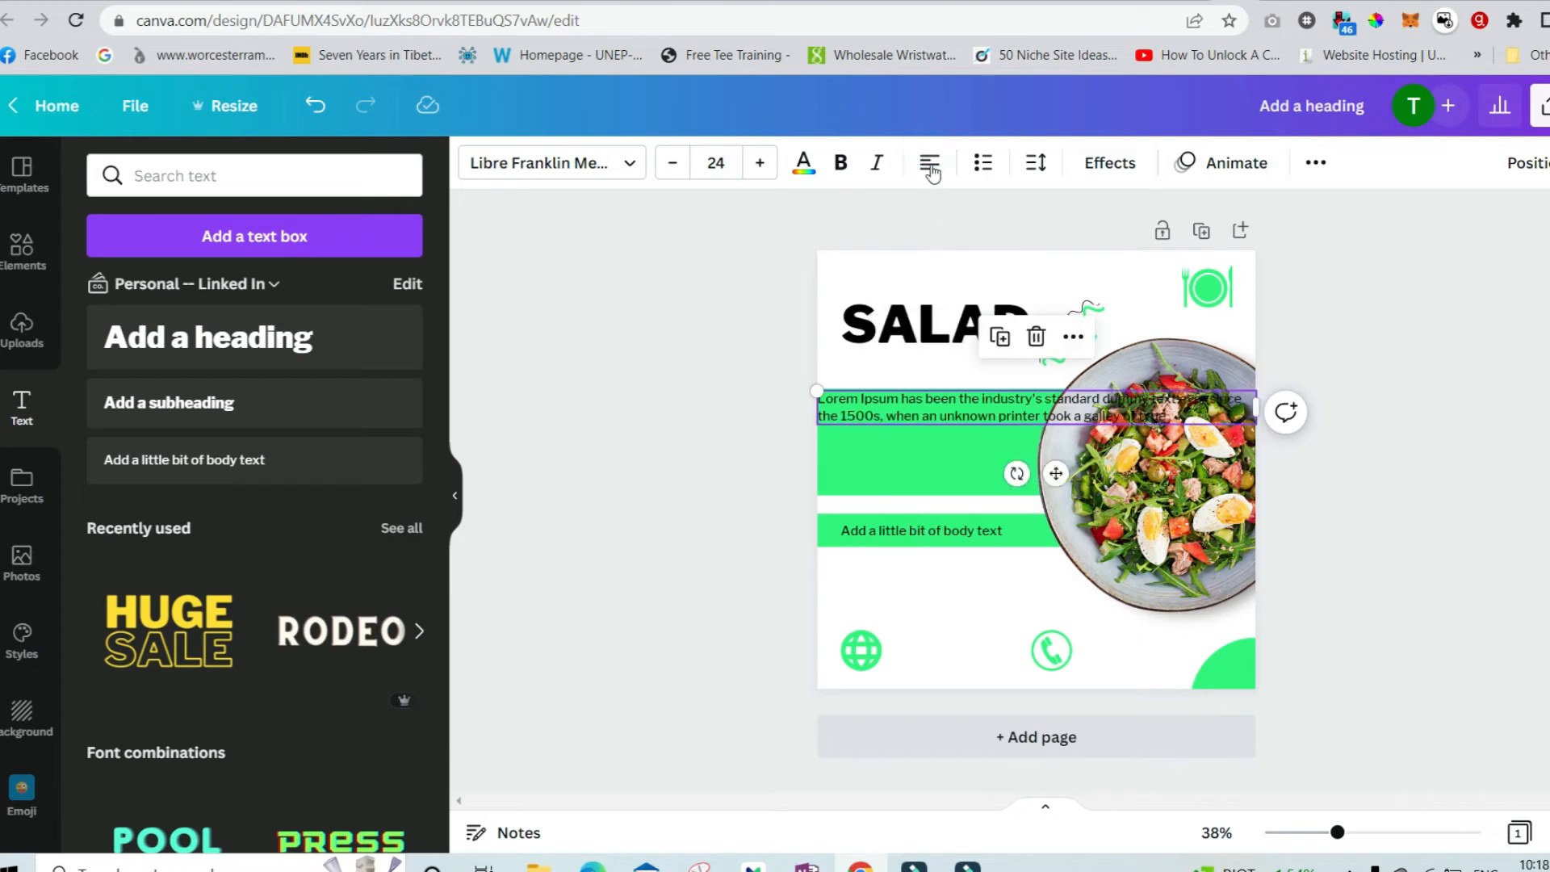
left_click_drag(1257, 405, 1006, 438)
mouse_move(928, 440)
left_mouse_down()
mouse_move(959, 454)
mouse_move(941, 446)
left_mouse_up()
left_click(961, 593)
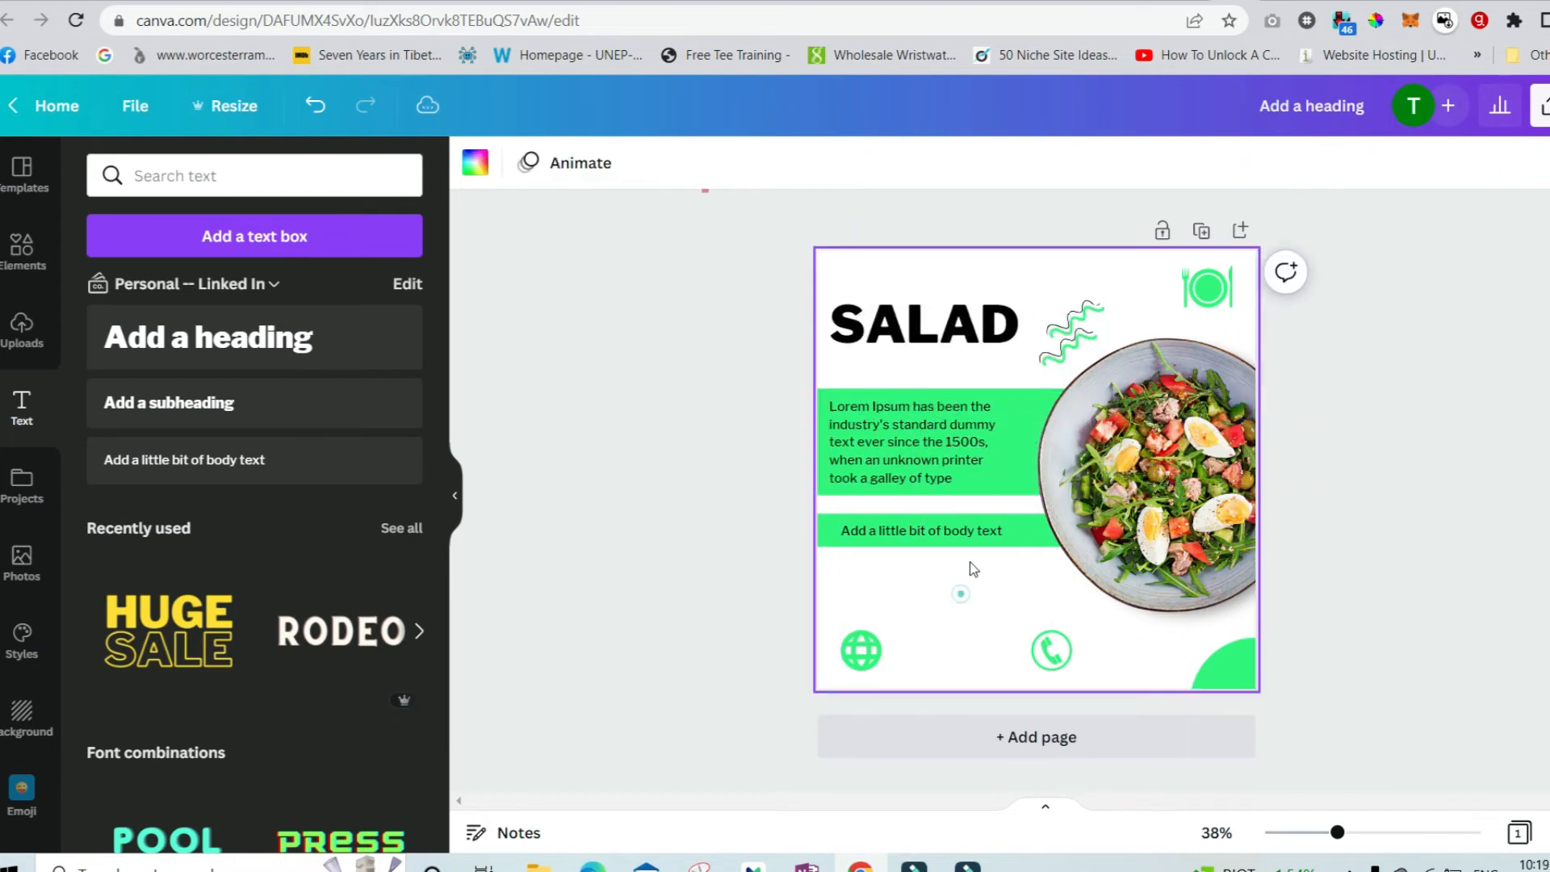
left_click(979, 534)
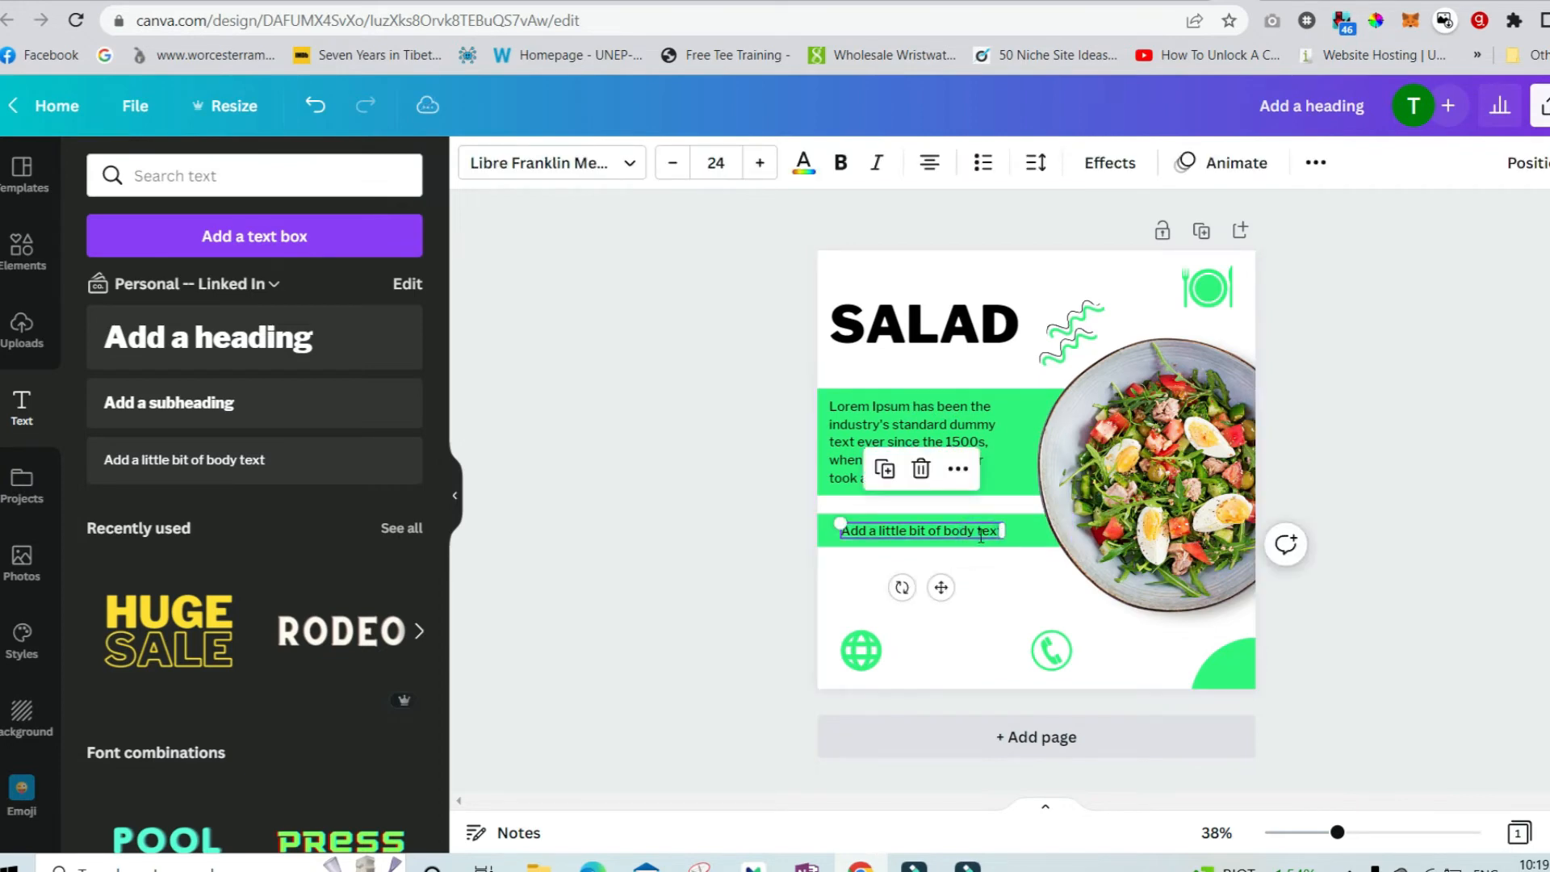
left_click_drag(981, 535, 1027, 655)
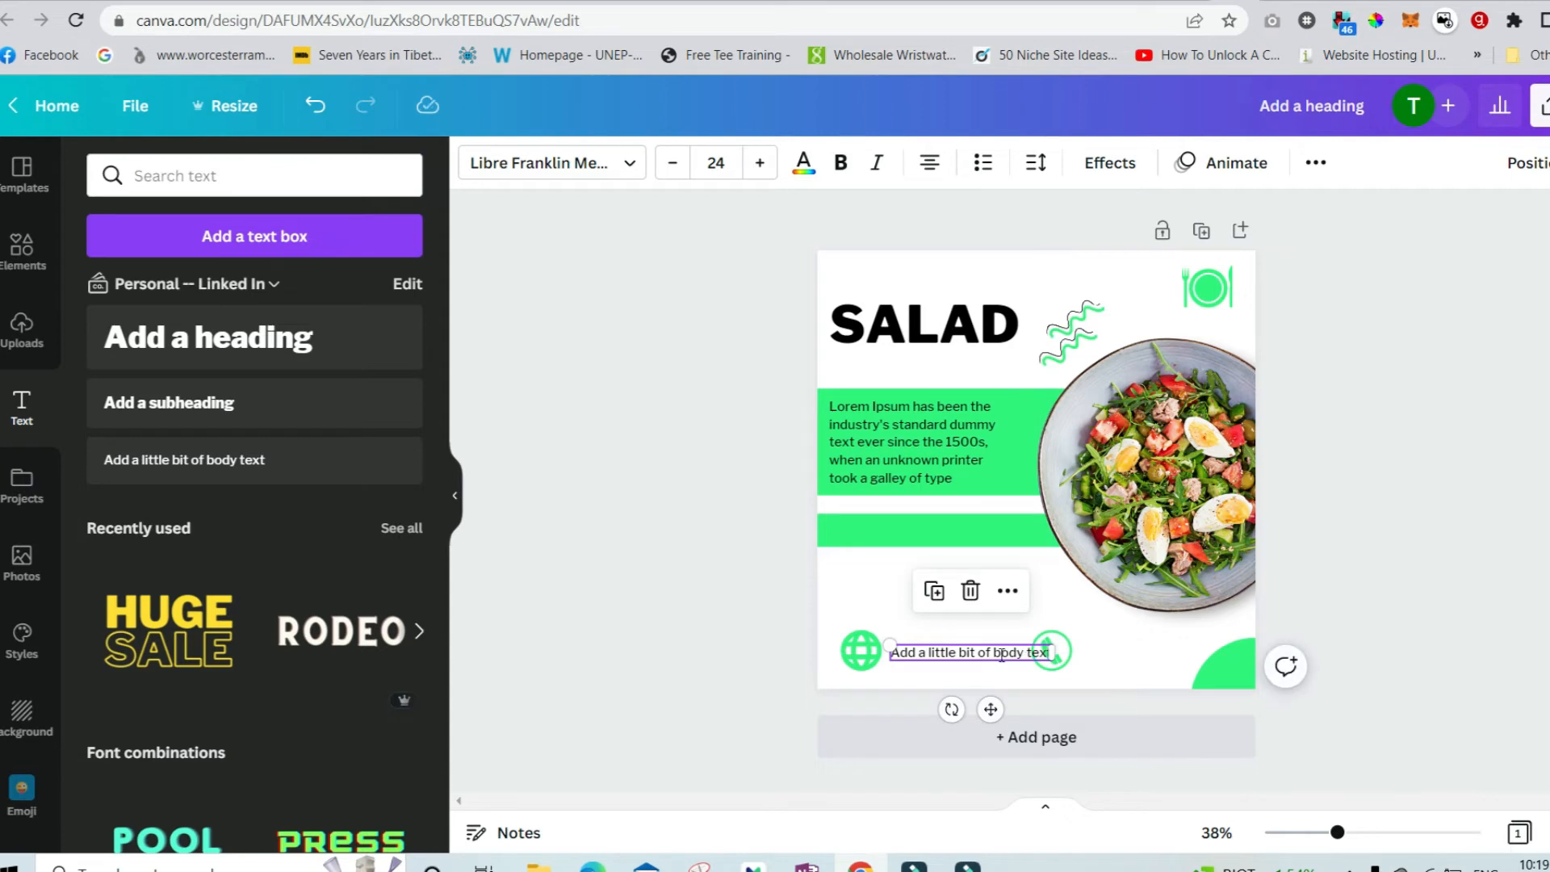
double_click(1001, 656)
left_click(1001, 648)
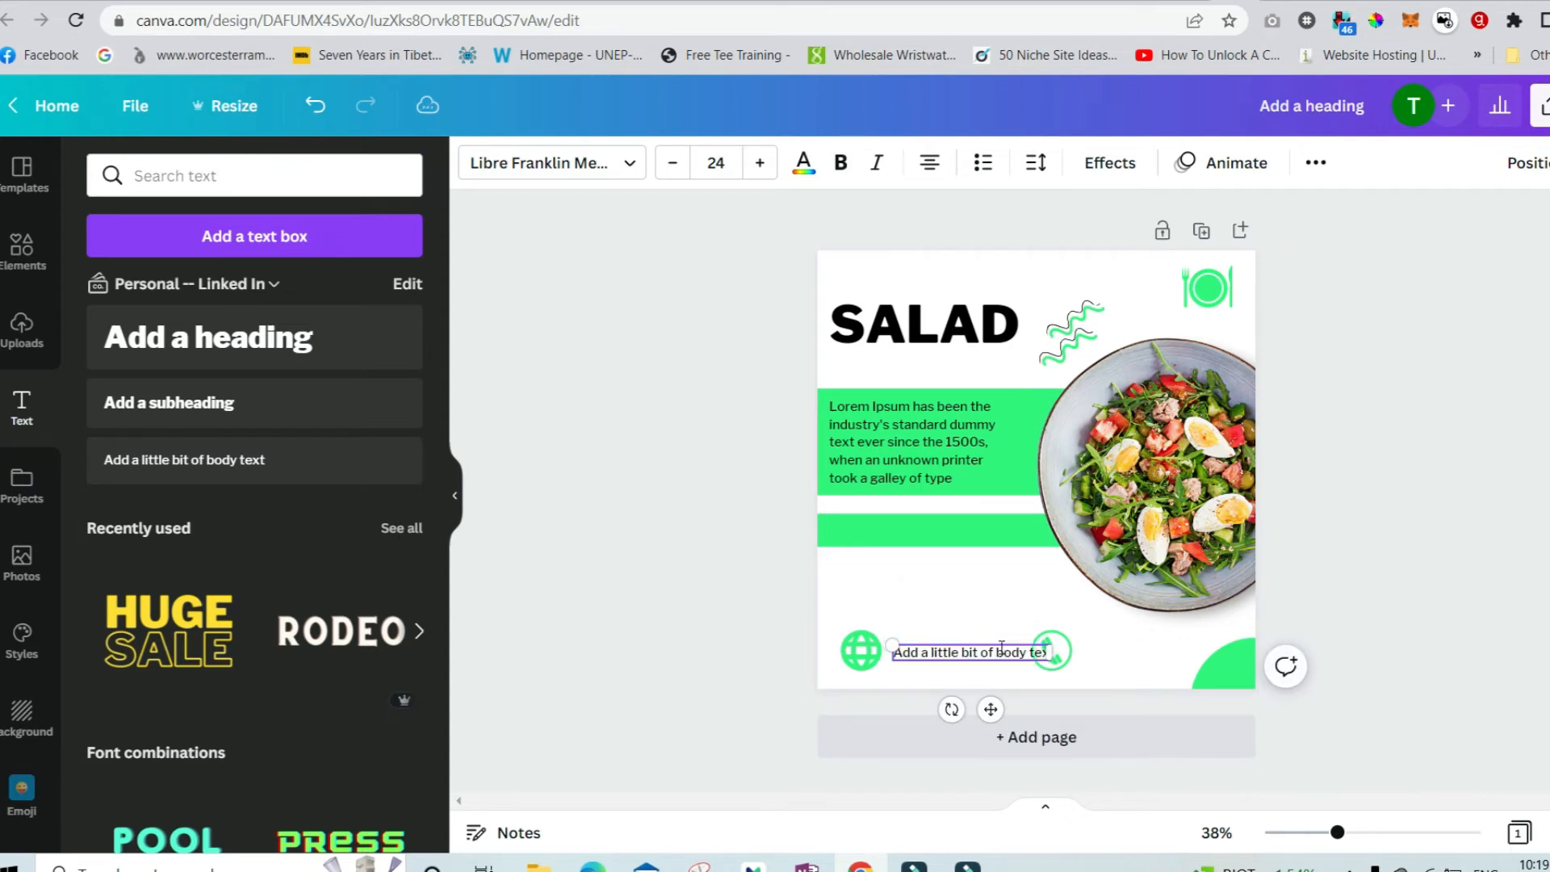
key("BackSpace")
key("BackSpace")
key("BackSpace")
key("BackSpace")
key("BackSpace")
key("BackSpace")
key("BackSpace")
key("BackSpace")
key("BackSpace")
key("BackSpace")
key("BackSpace")
key("BackSpace")
key("BackSpace")
key("BackSpace")
key("BackSpace")
key("BackSpace")
key("BackSpace")
key("BackSpace")
key("BackSpace")
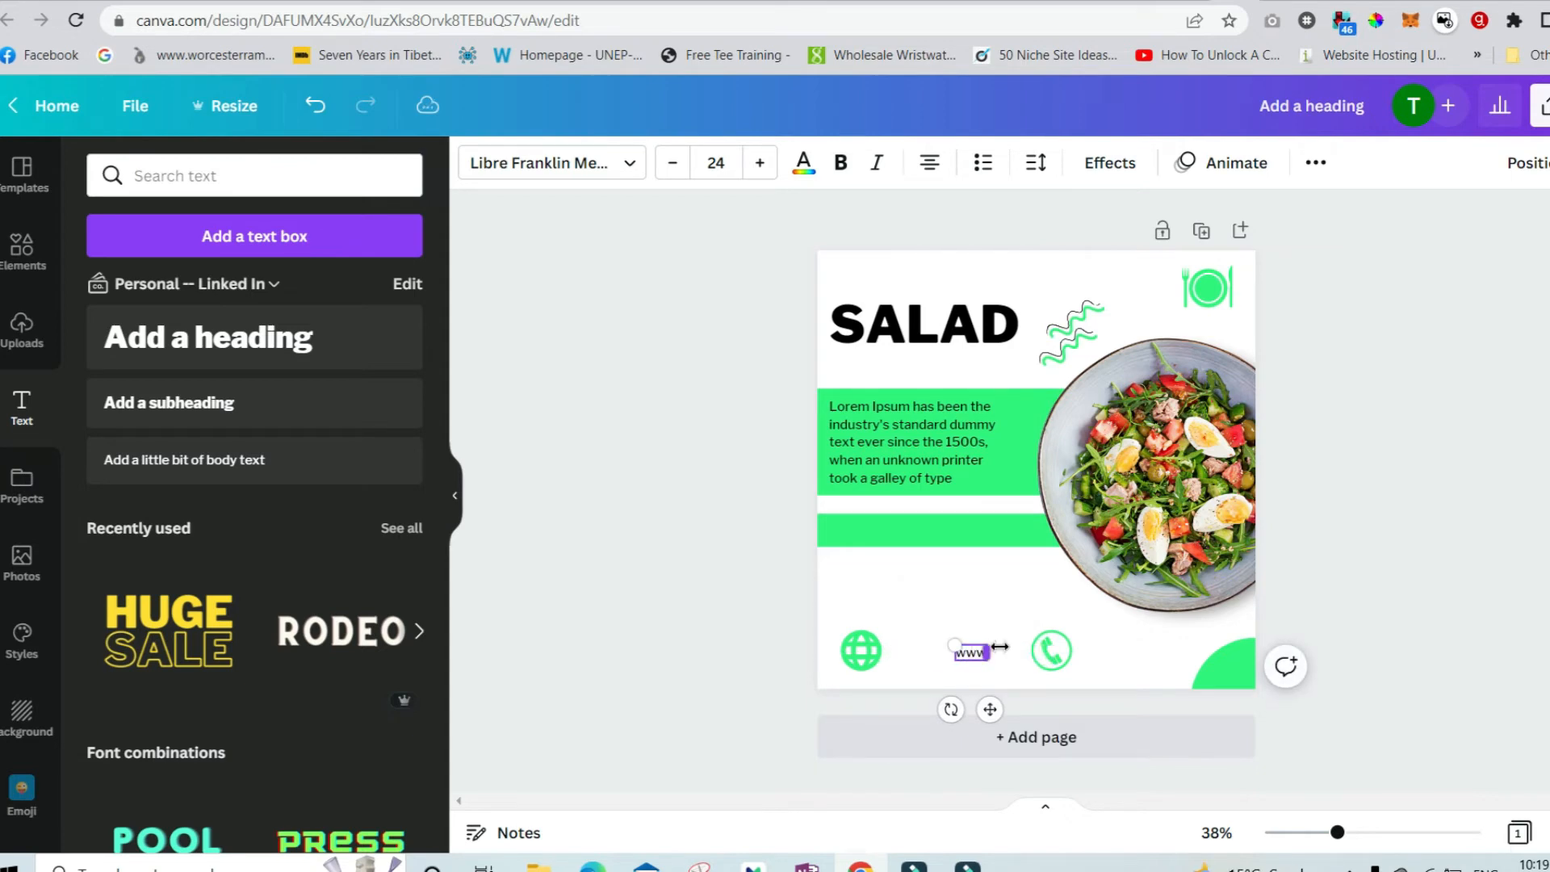
type("www.salad.com")
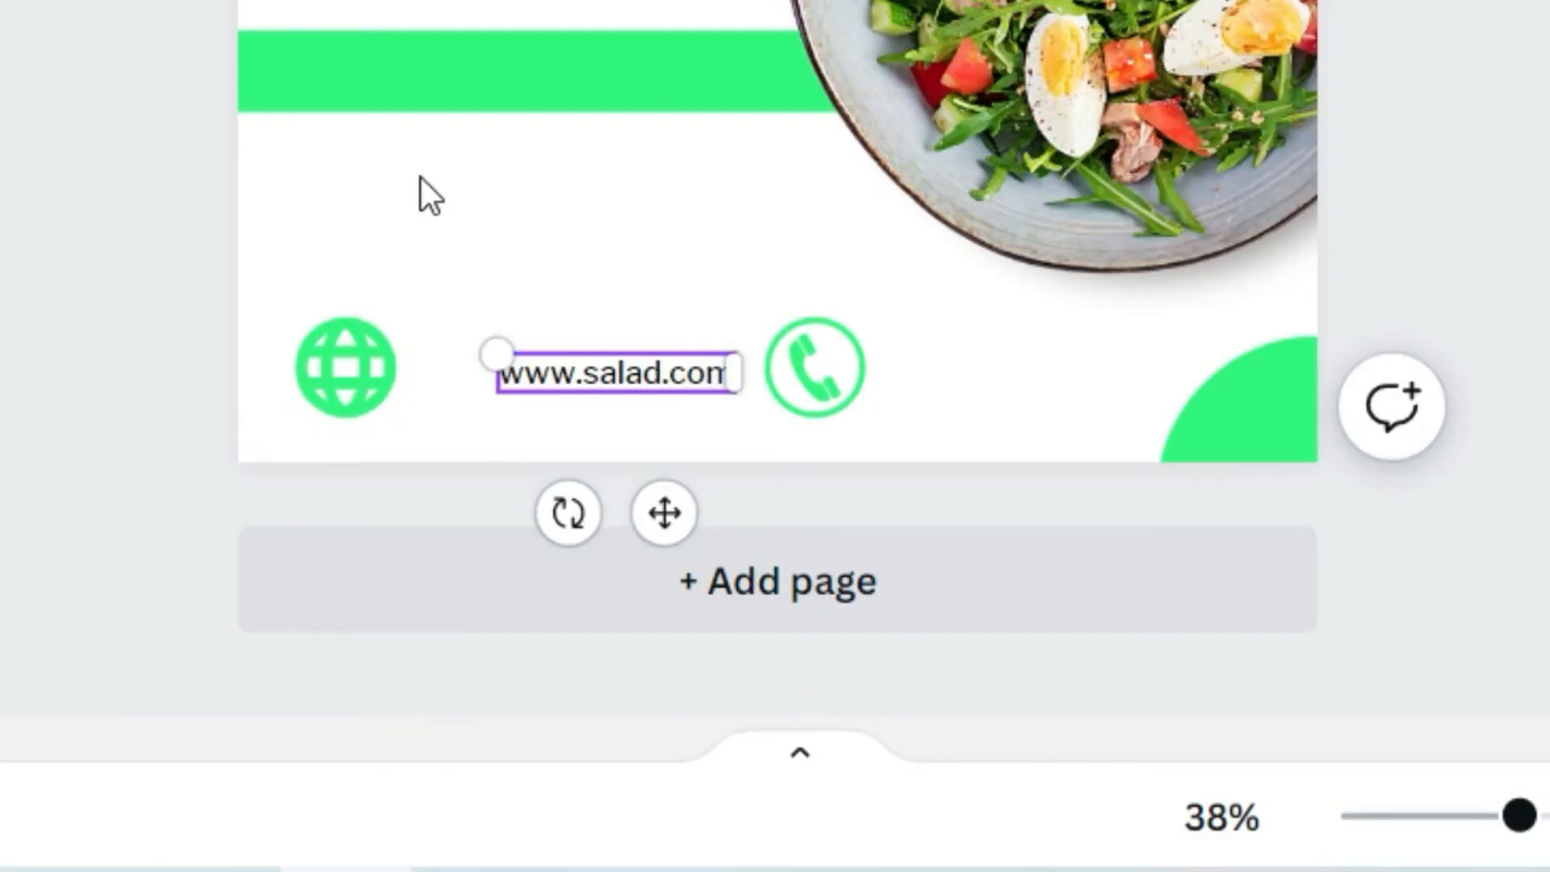
left_click(737, 225)
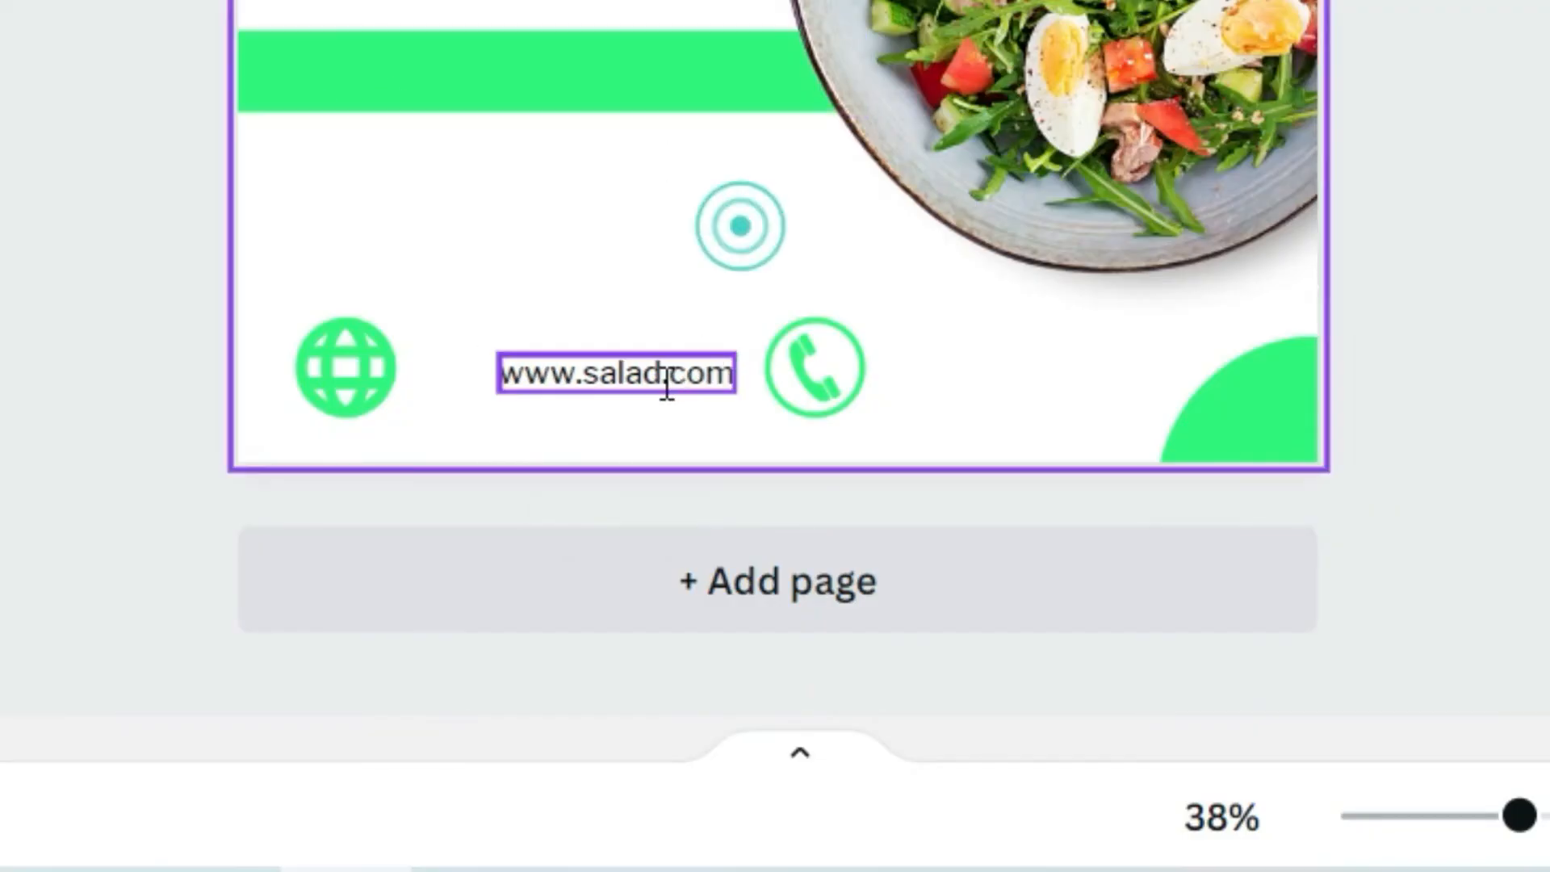
Place a copy of the website text beside the phone icon.
left_click(668, 384)
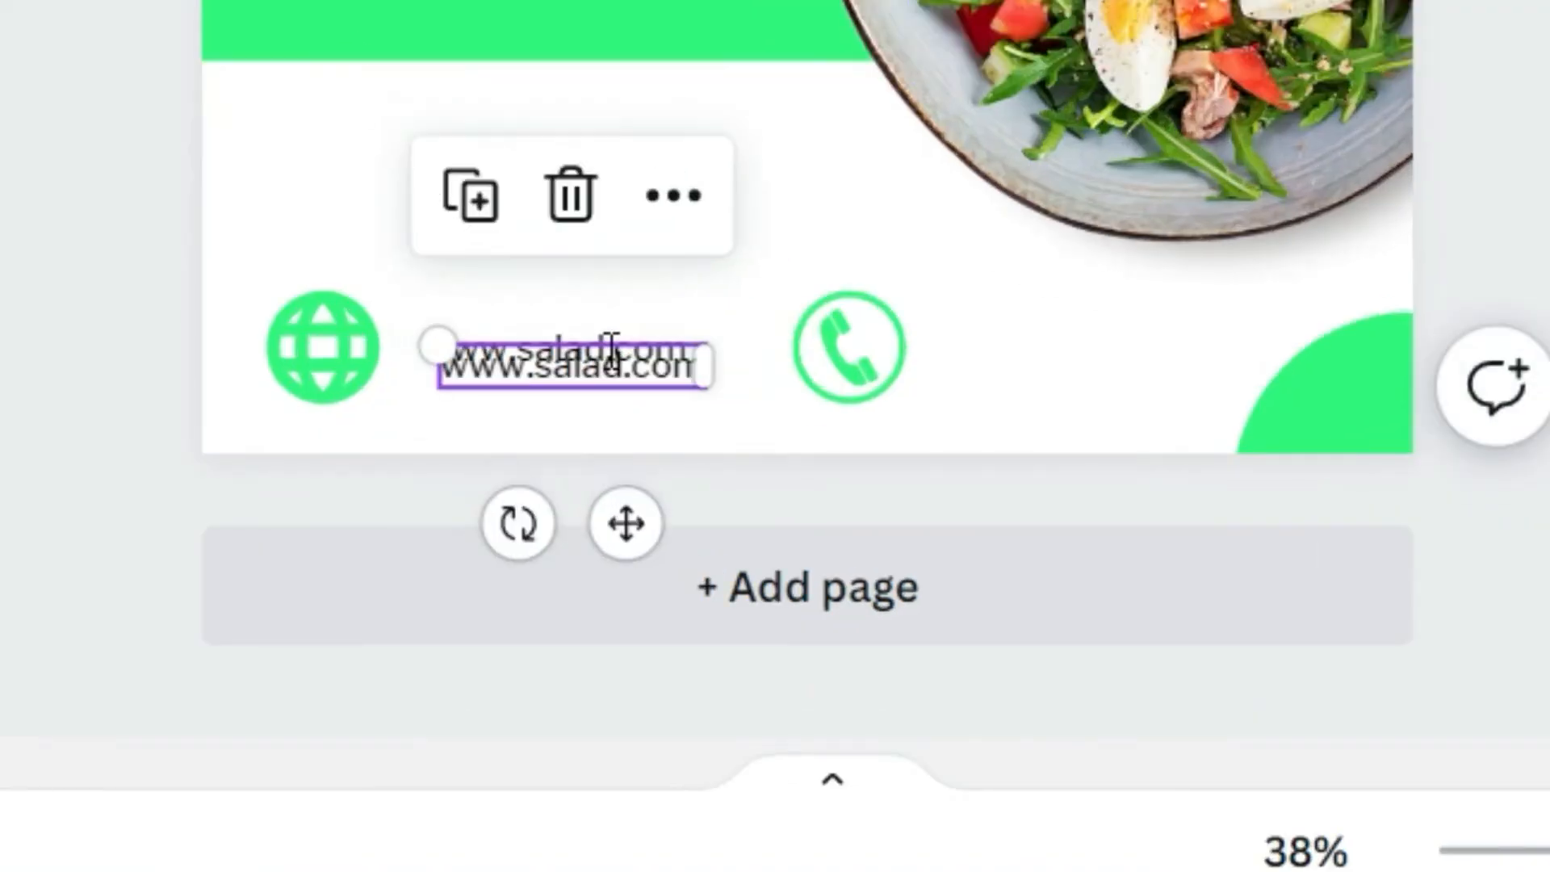
left_click_drag(611, 347, 1135, 371)
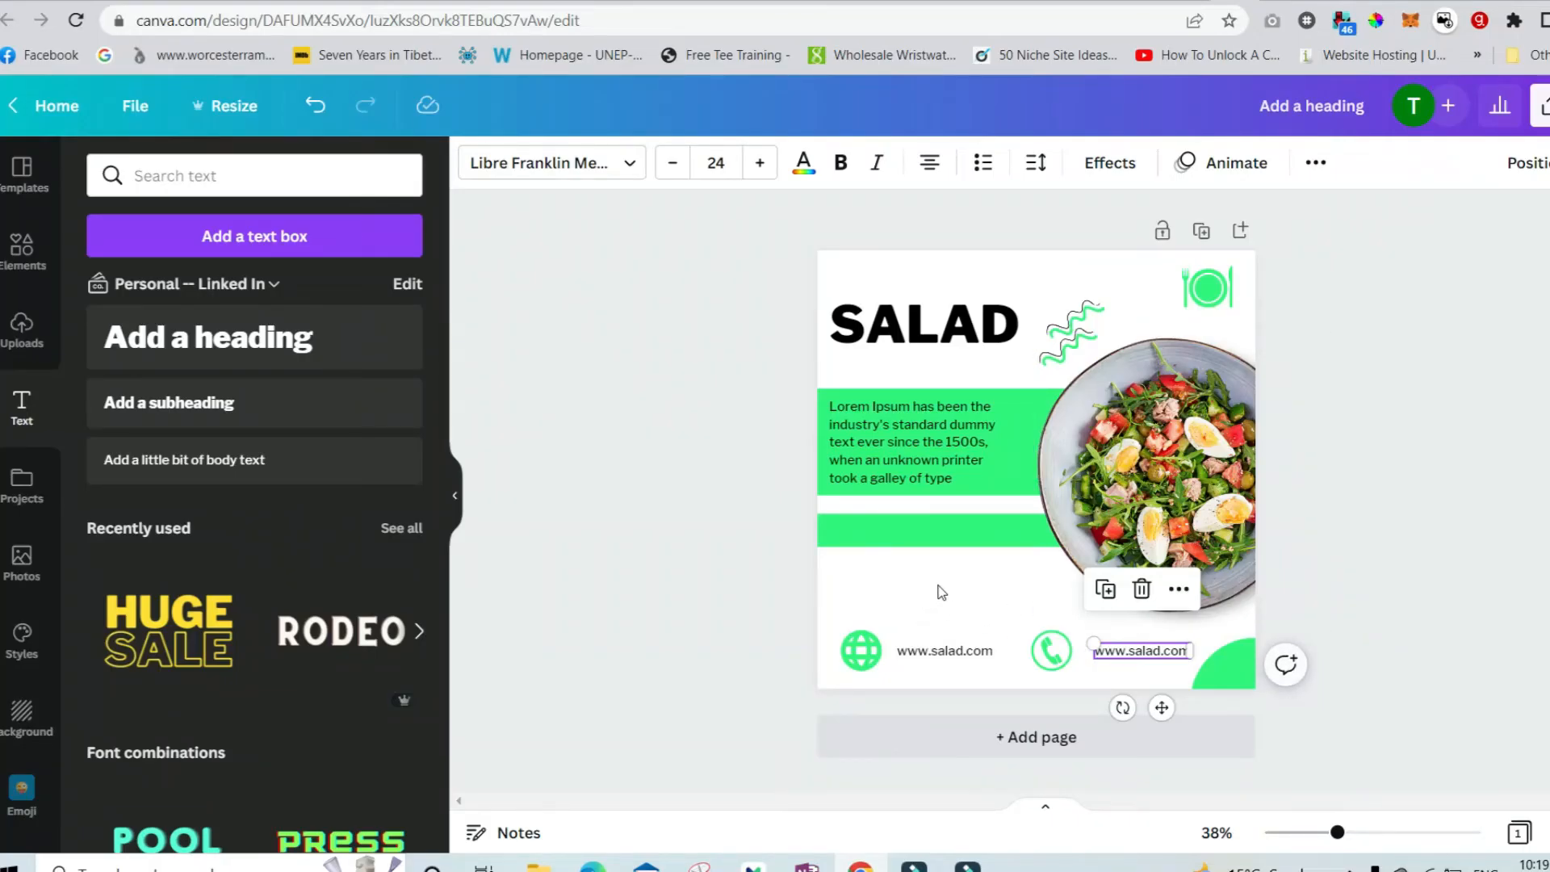
Search the elements for "rounded rectange" and add a white rounded shape above the bottom icons.
left_click(28, 277)
left_click(185, 178)
type("rounded ")
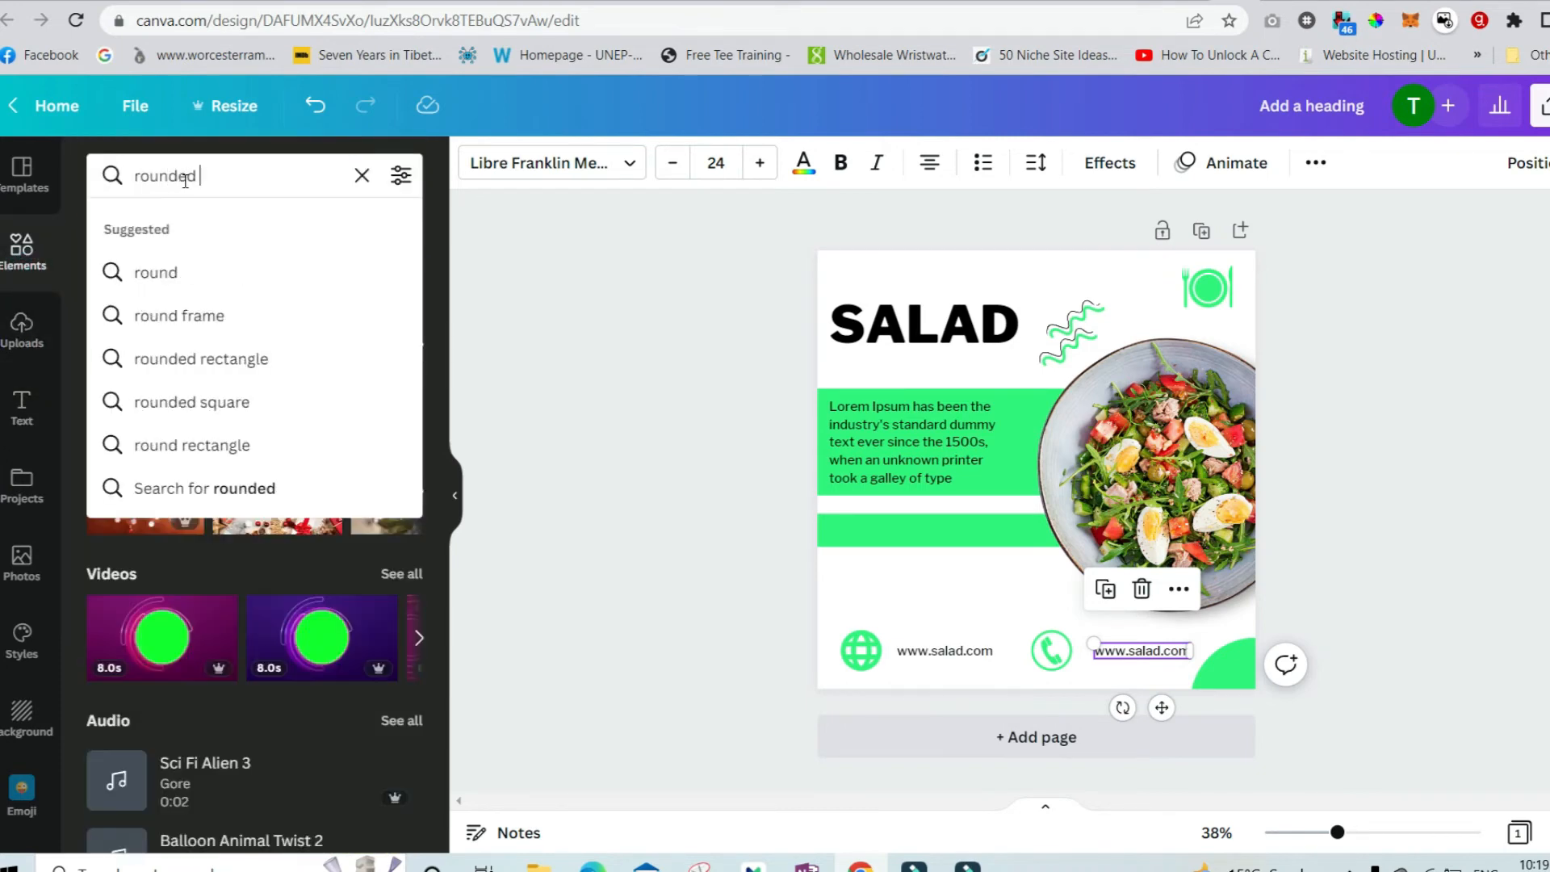
type("rectange")
key("Return")
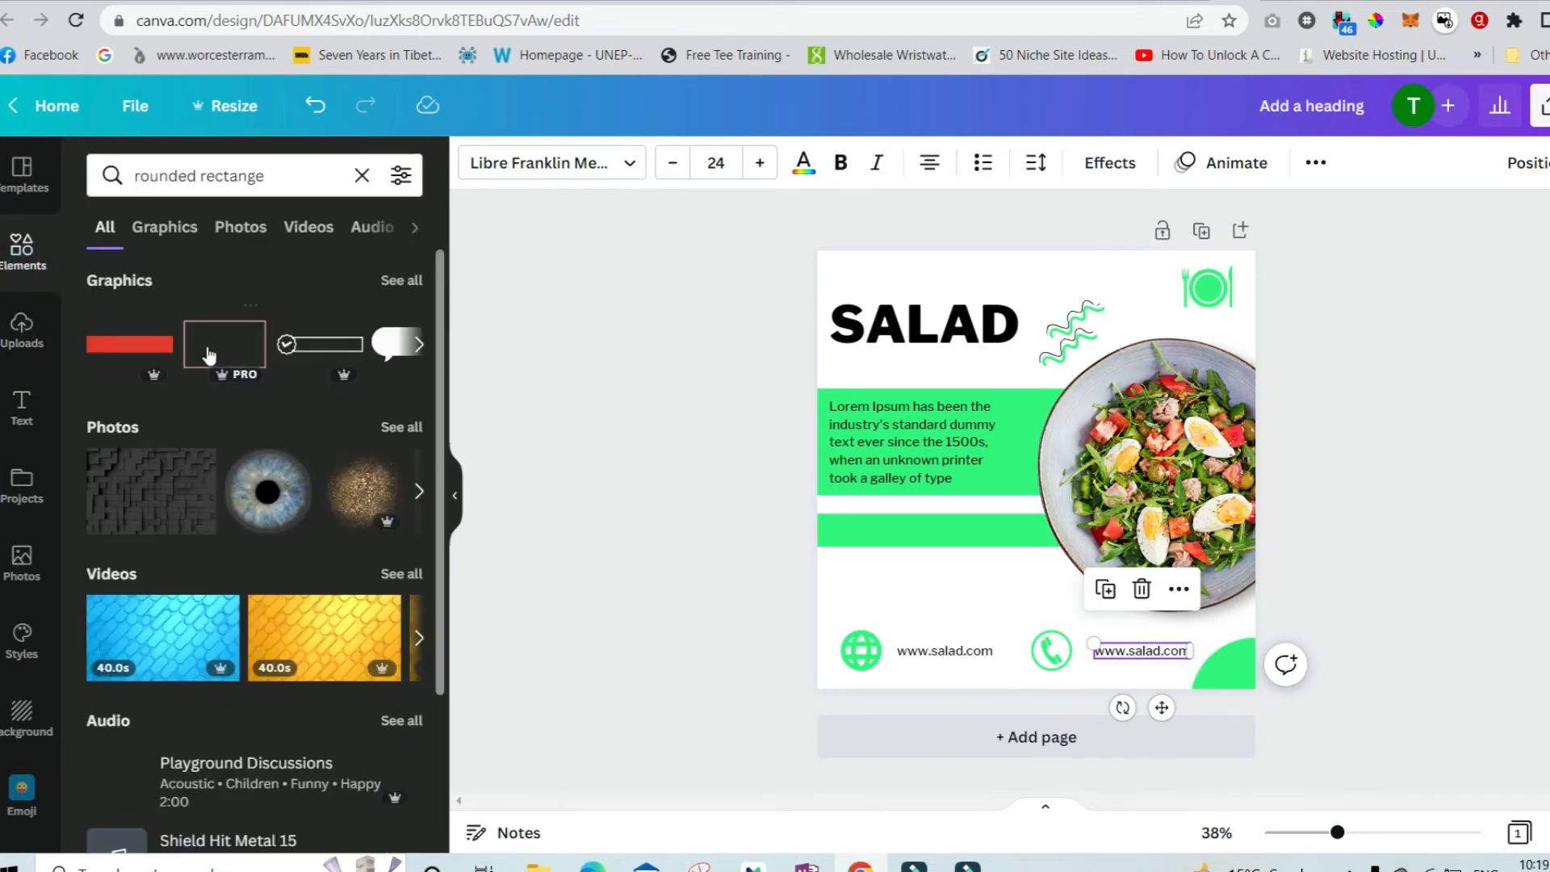
left_click(416, 292)
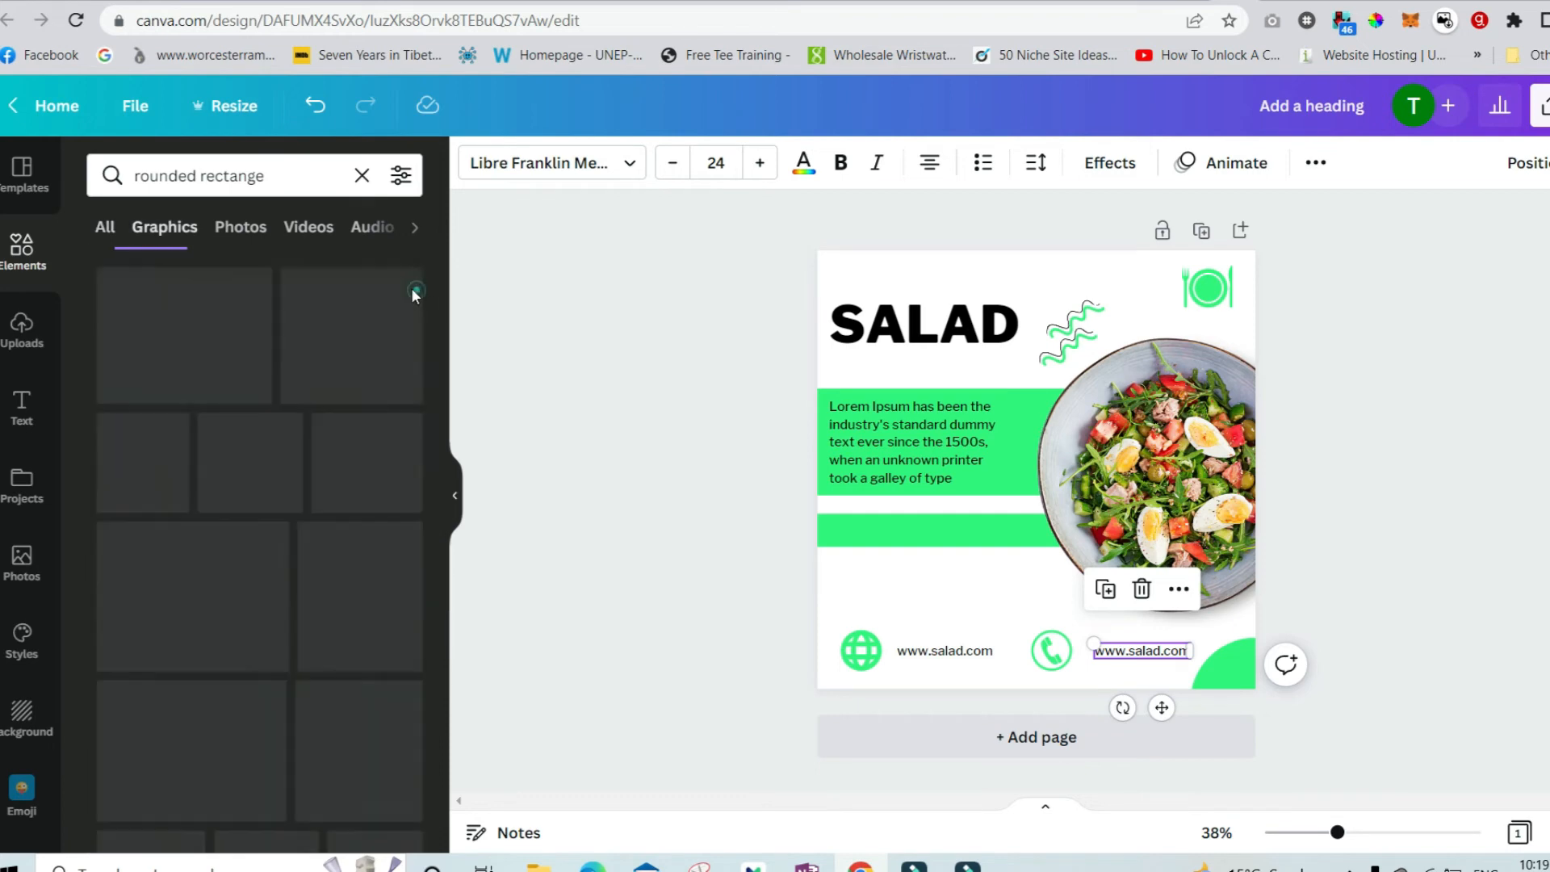
scroll(284, 513, "down", 1)
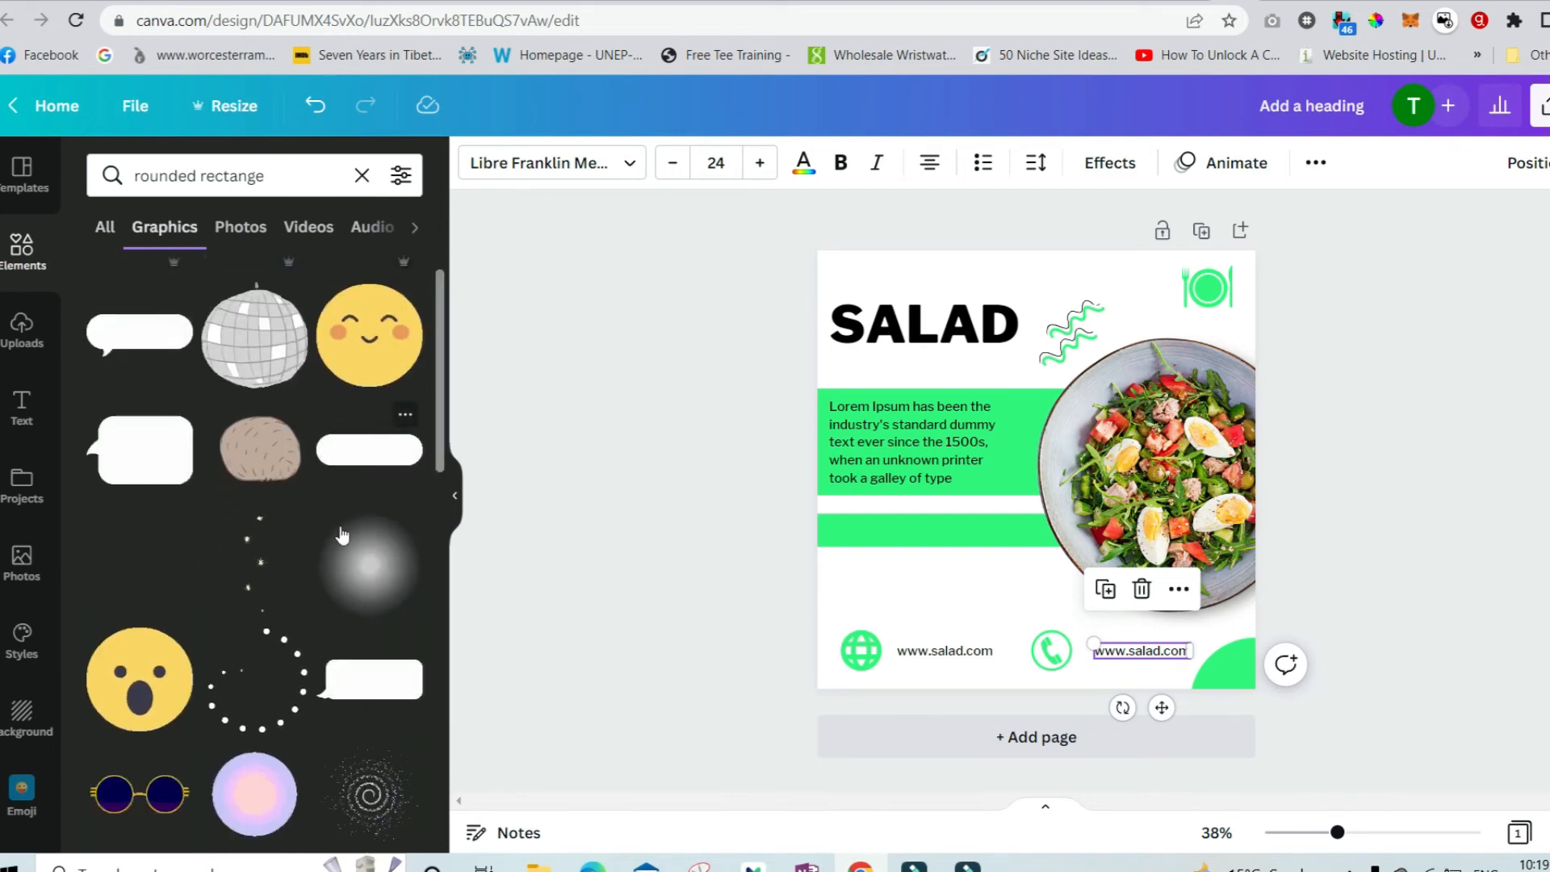
left_click(369, 440)
left_click_drag(1049, 499, 1029, 611)
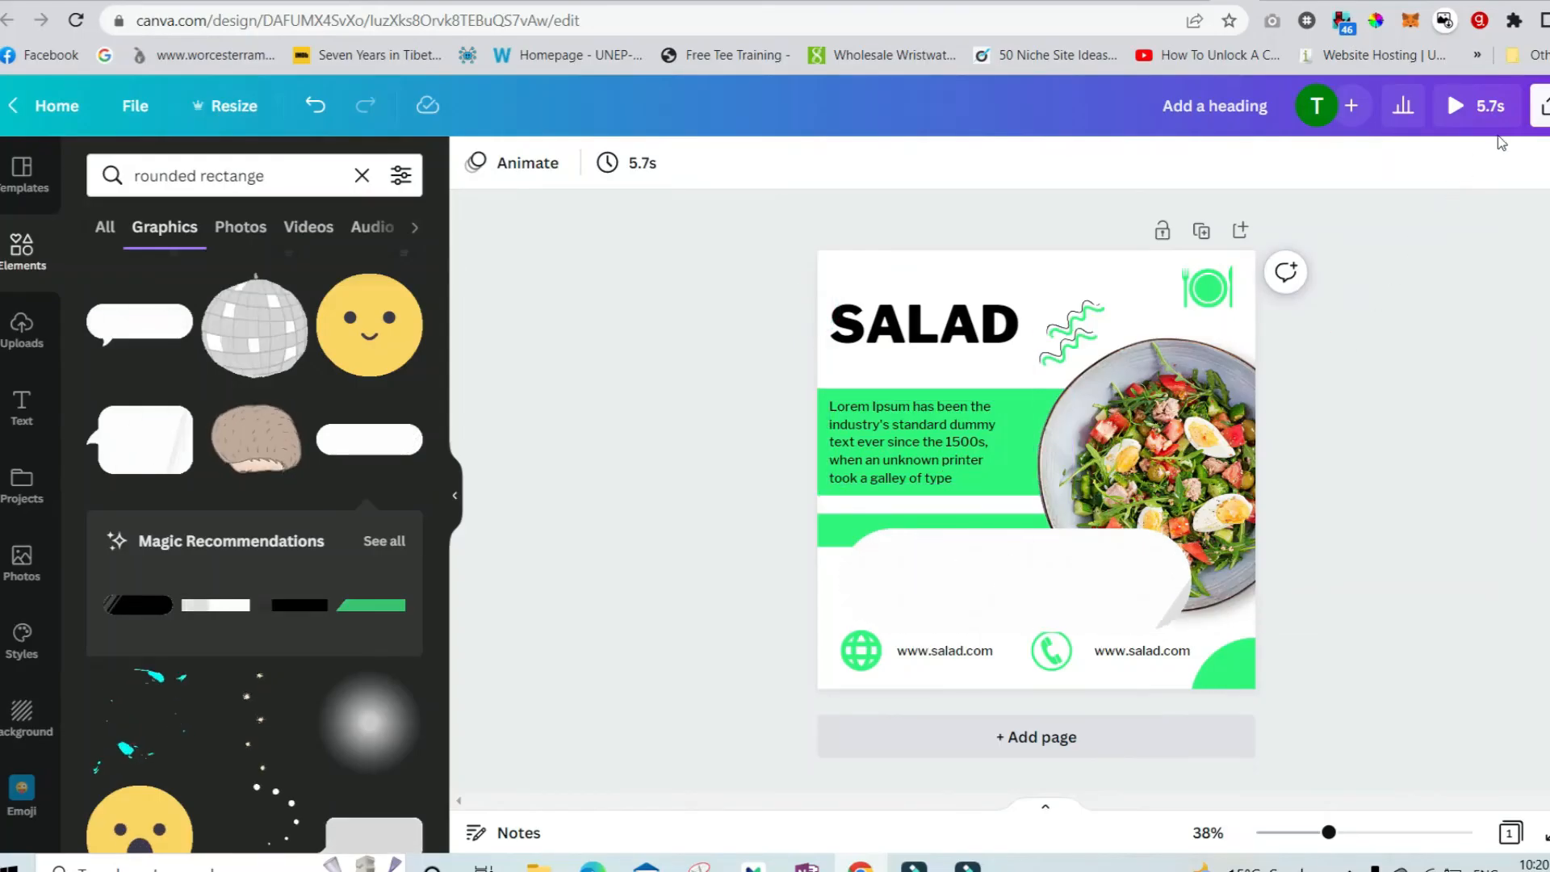
left_click(1542, 106)
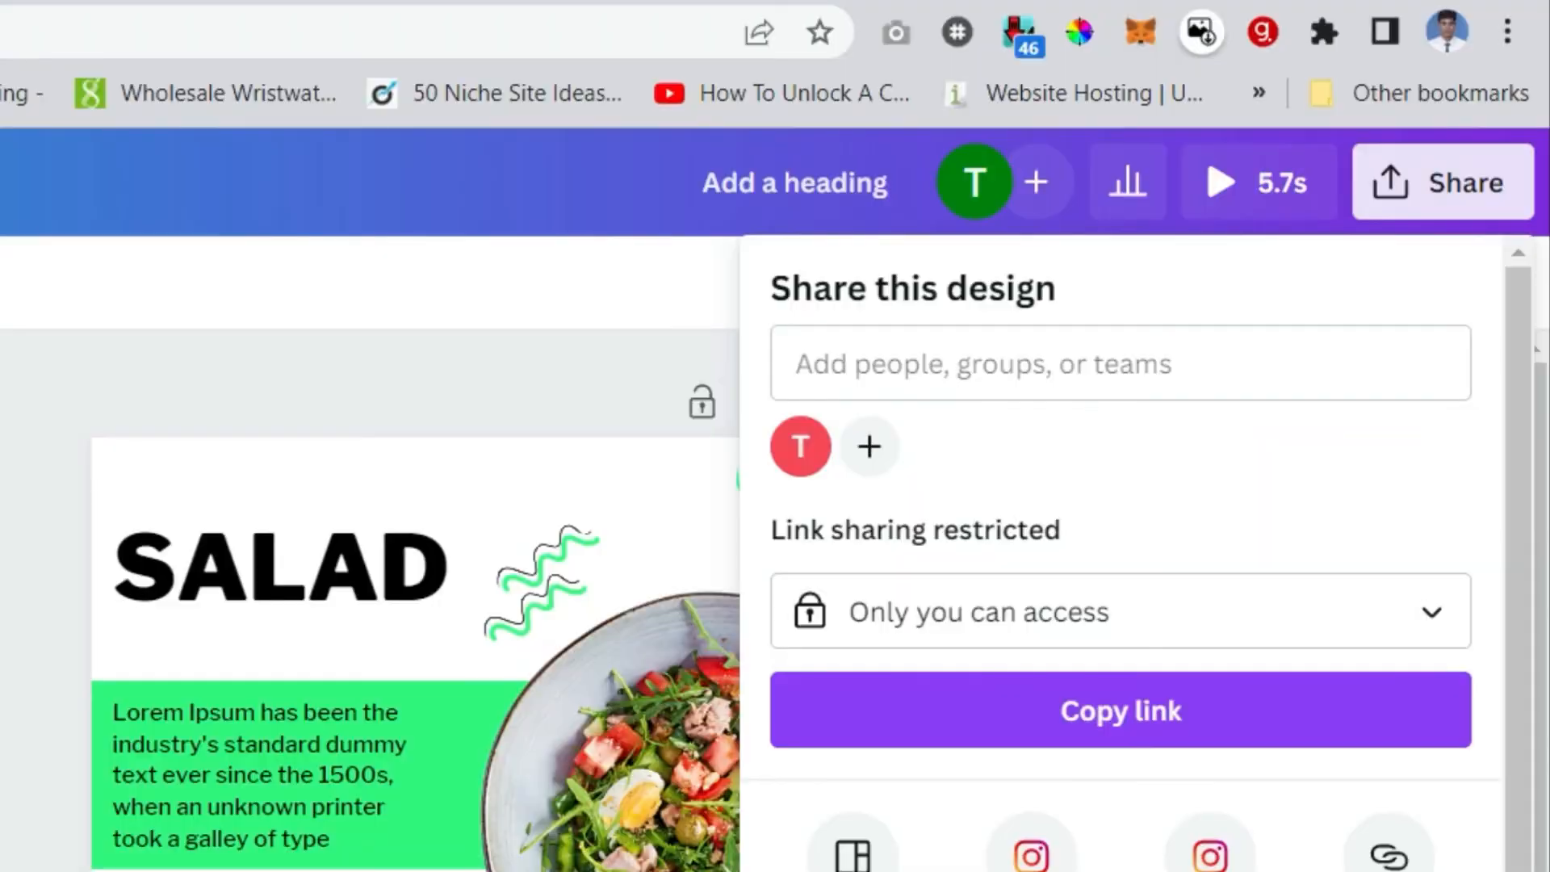
left_click(1493, 627)
left_click(1298, 462)
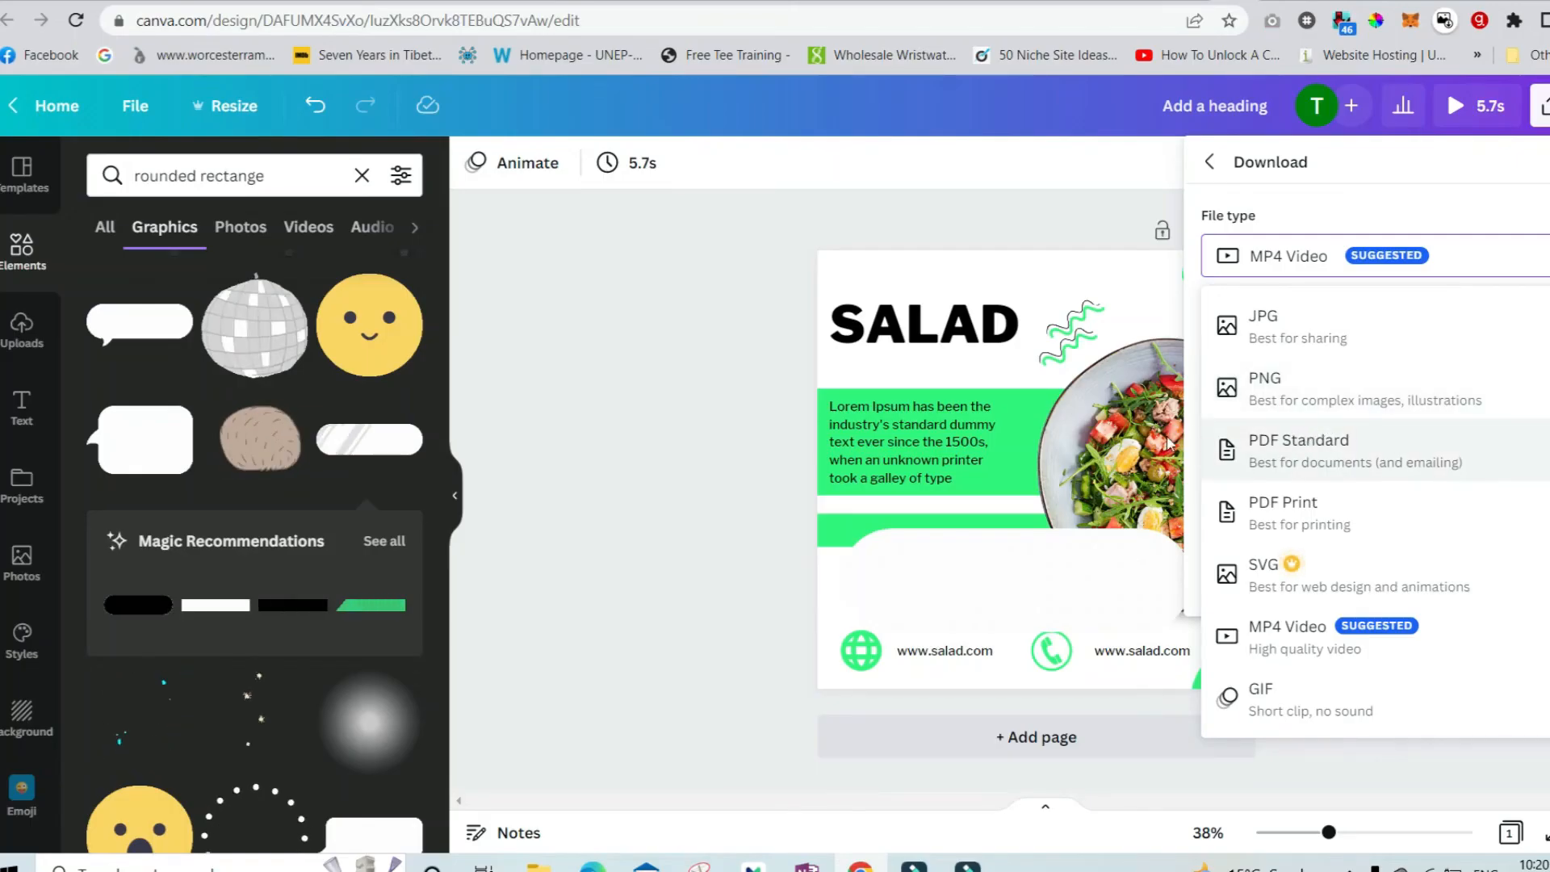
Delete the white rounded shape.
left_click(682, 436)
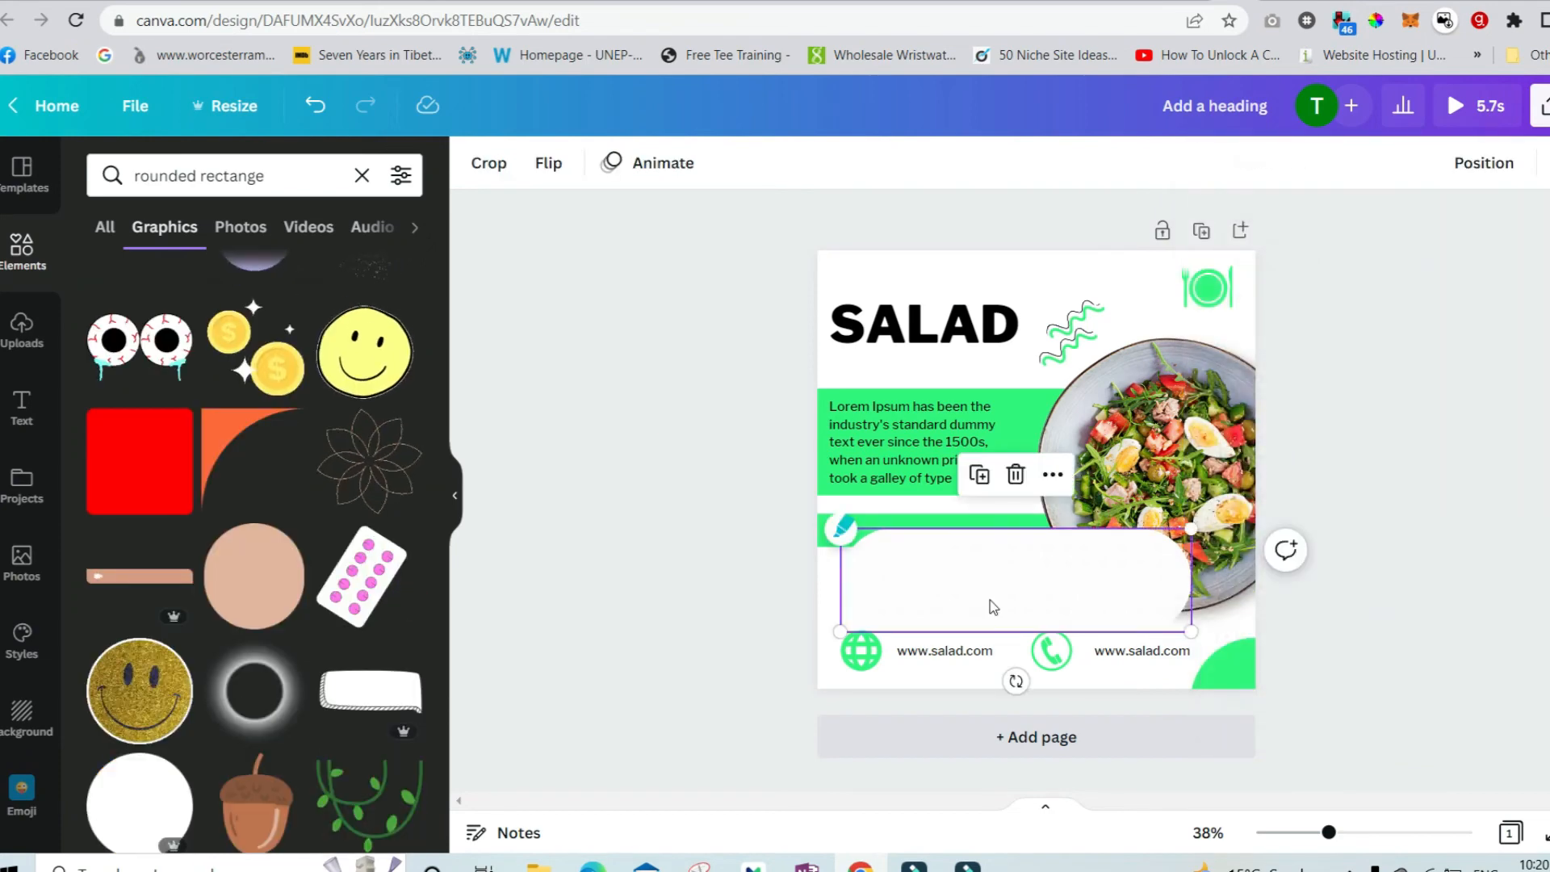
left_click(1006, 473)
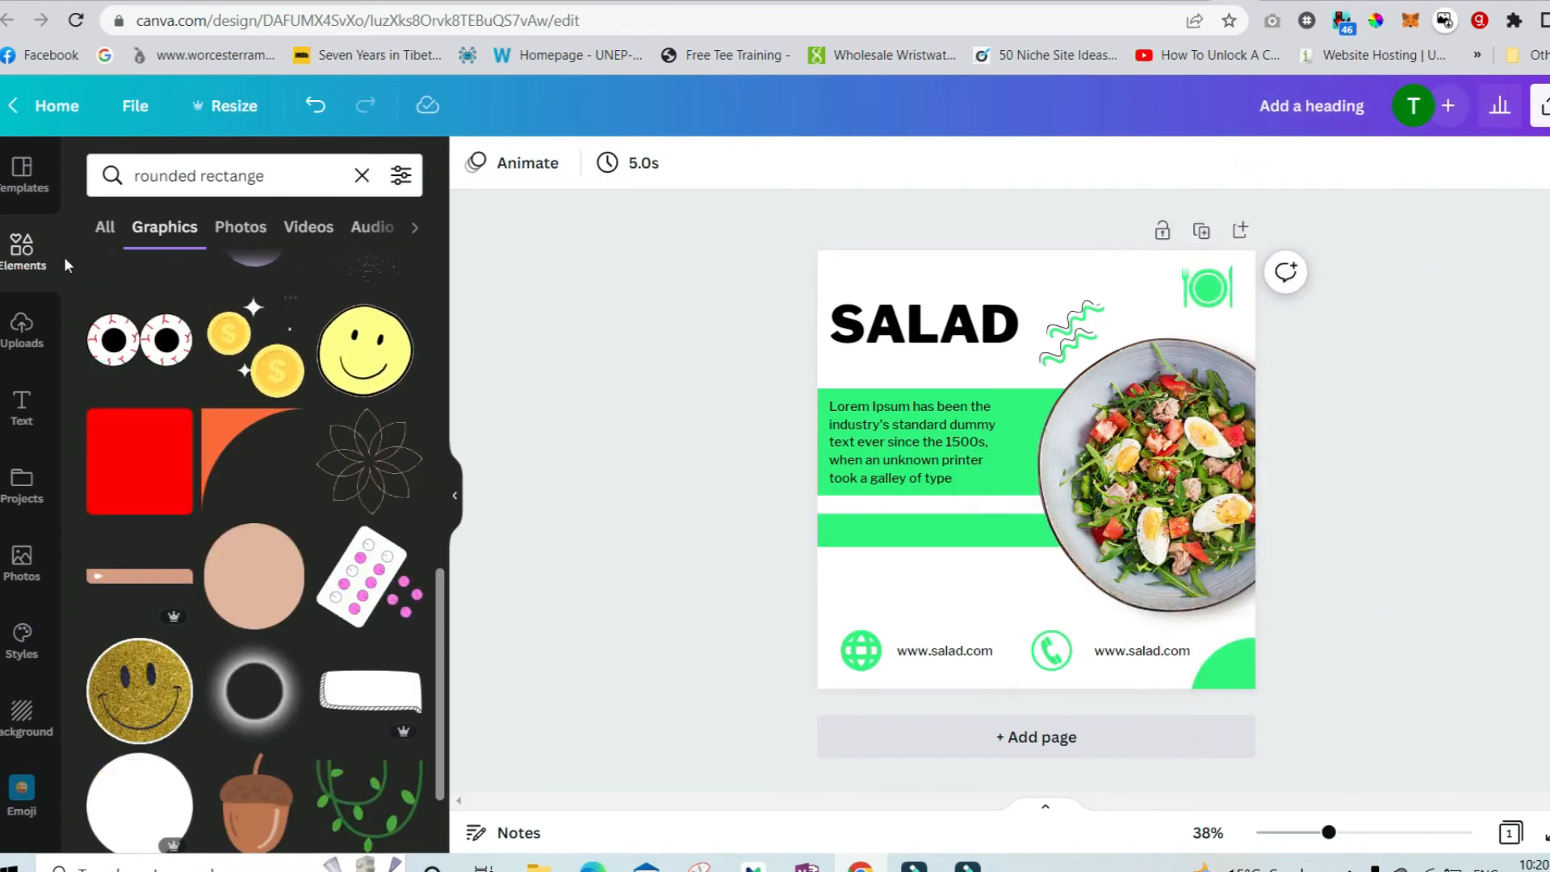
Add a green rounded square shape and reshape it into a wide button below the lower green band.
left_click(22, 246)
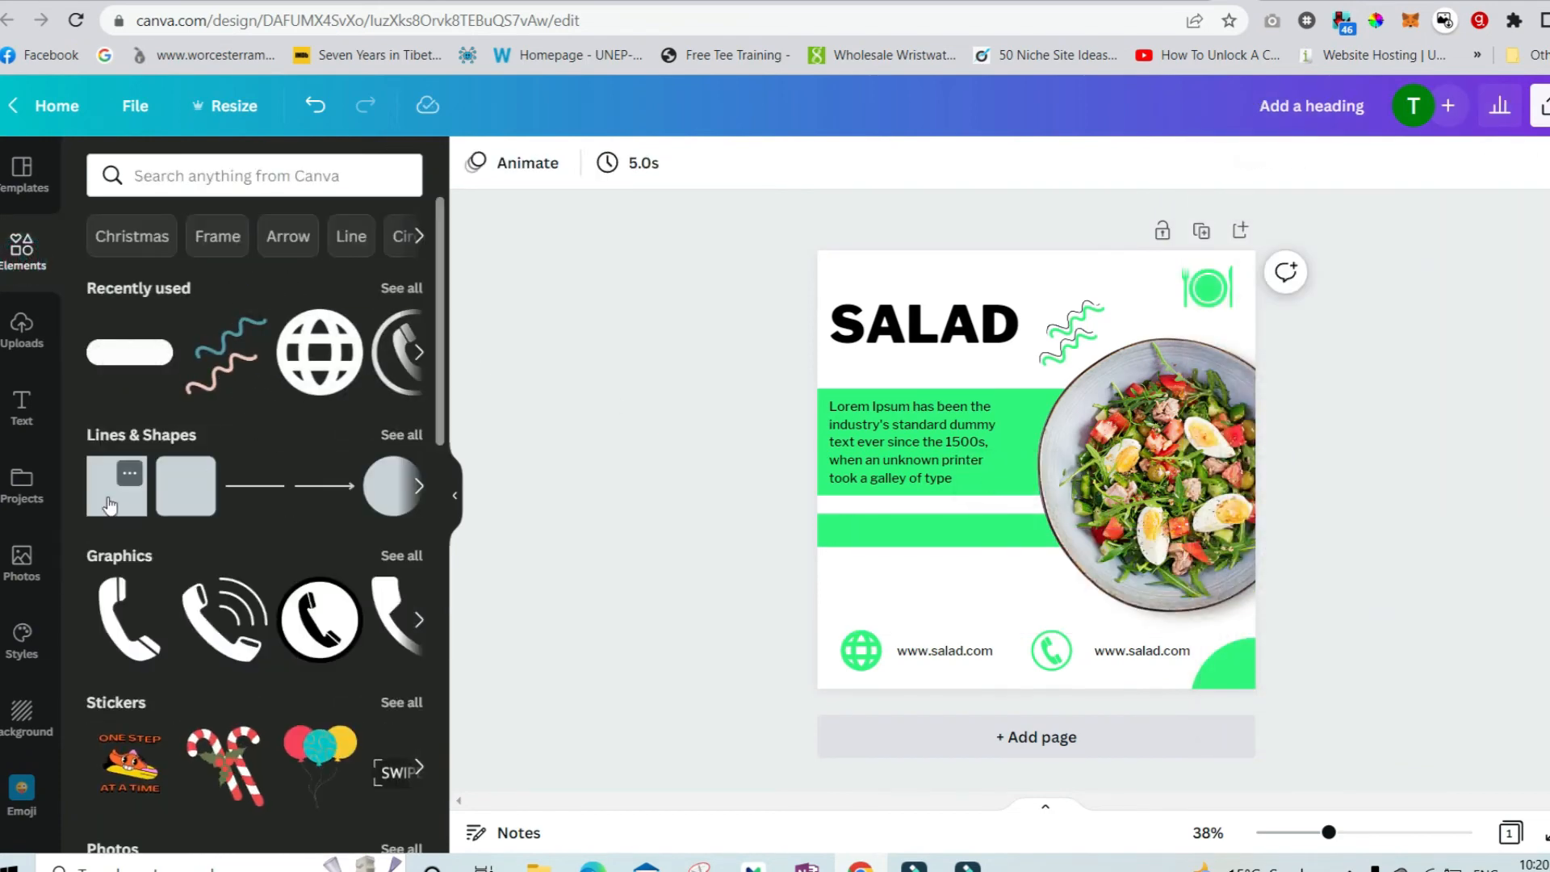
left_click_drag(108, 499, 200, 488)
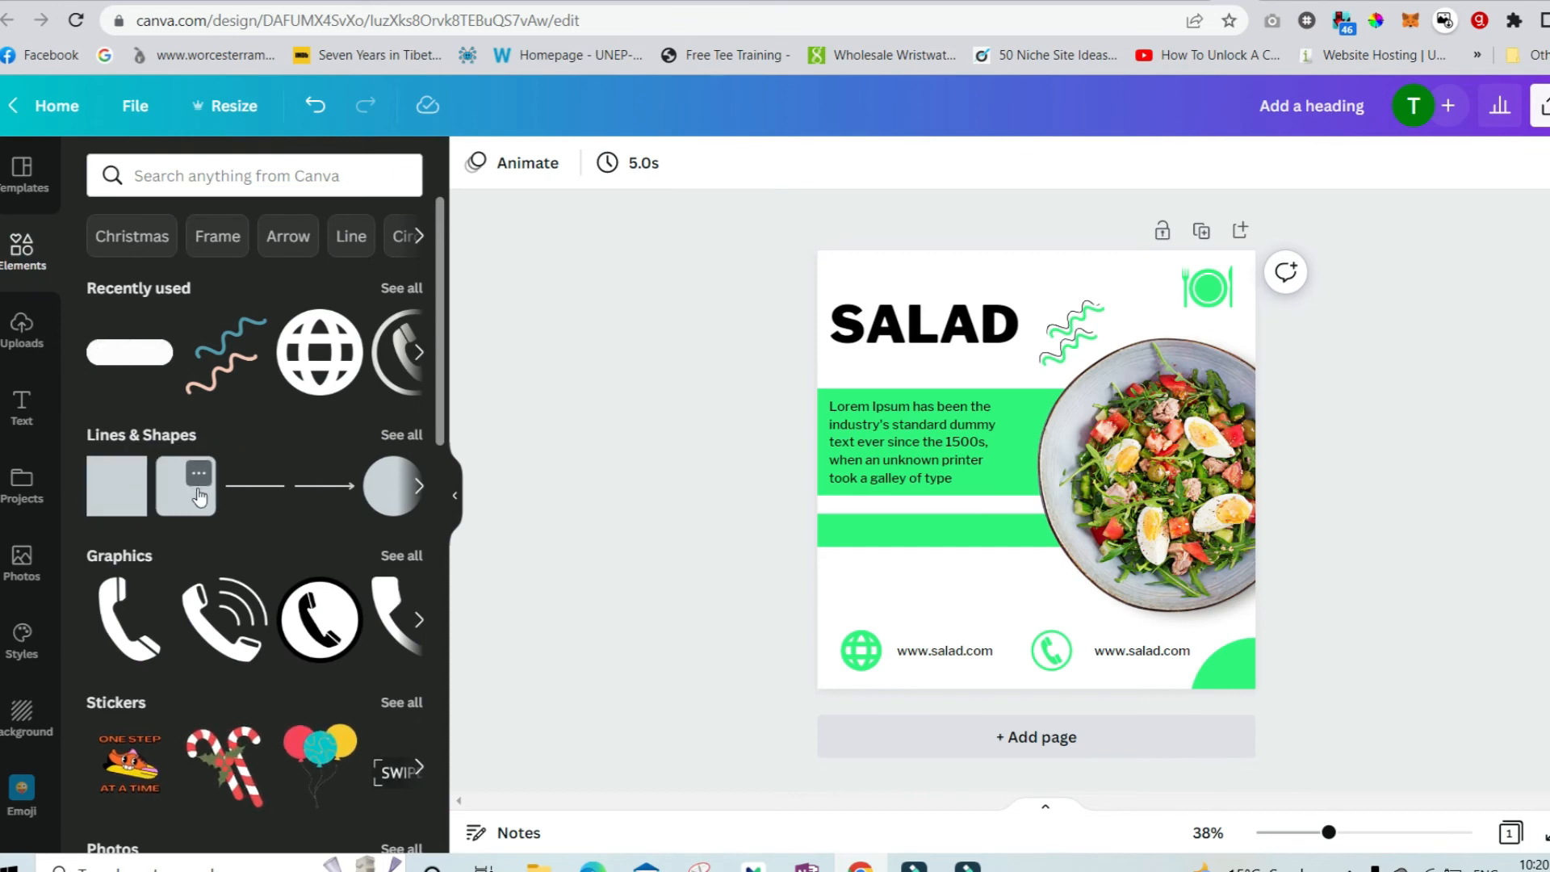
left_click(200, 494)
left_click_drag(1039, 489, 955, 527)
left_click(981, 539)
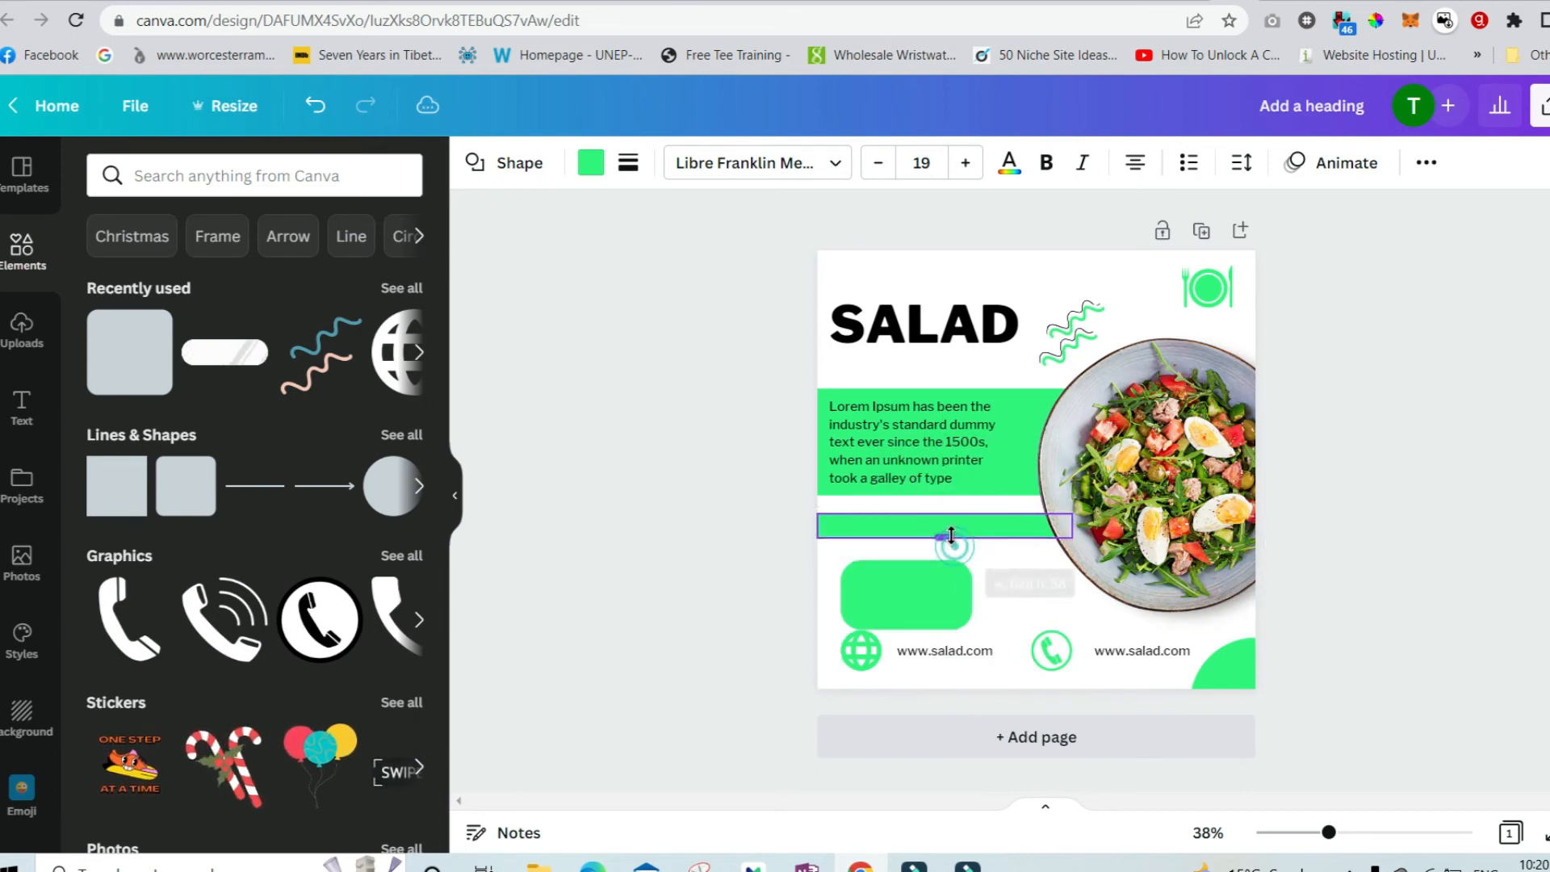
left_click_drag(904, 602, 955, 581)
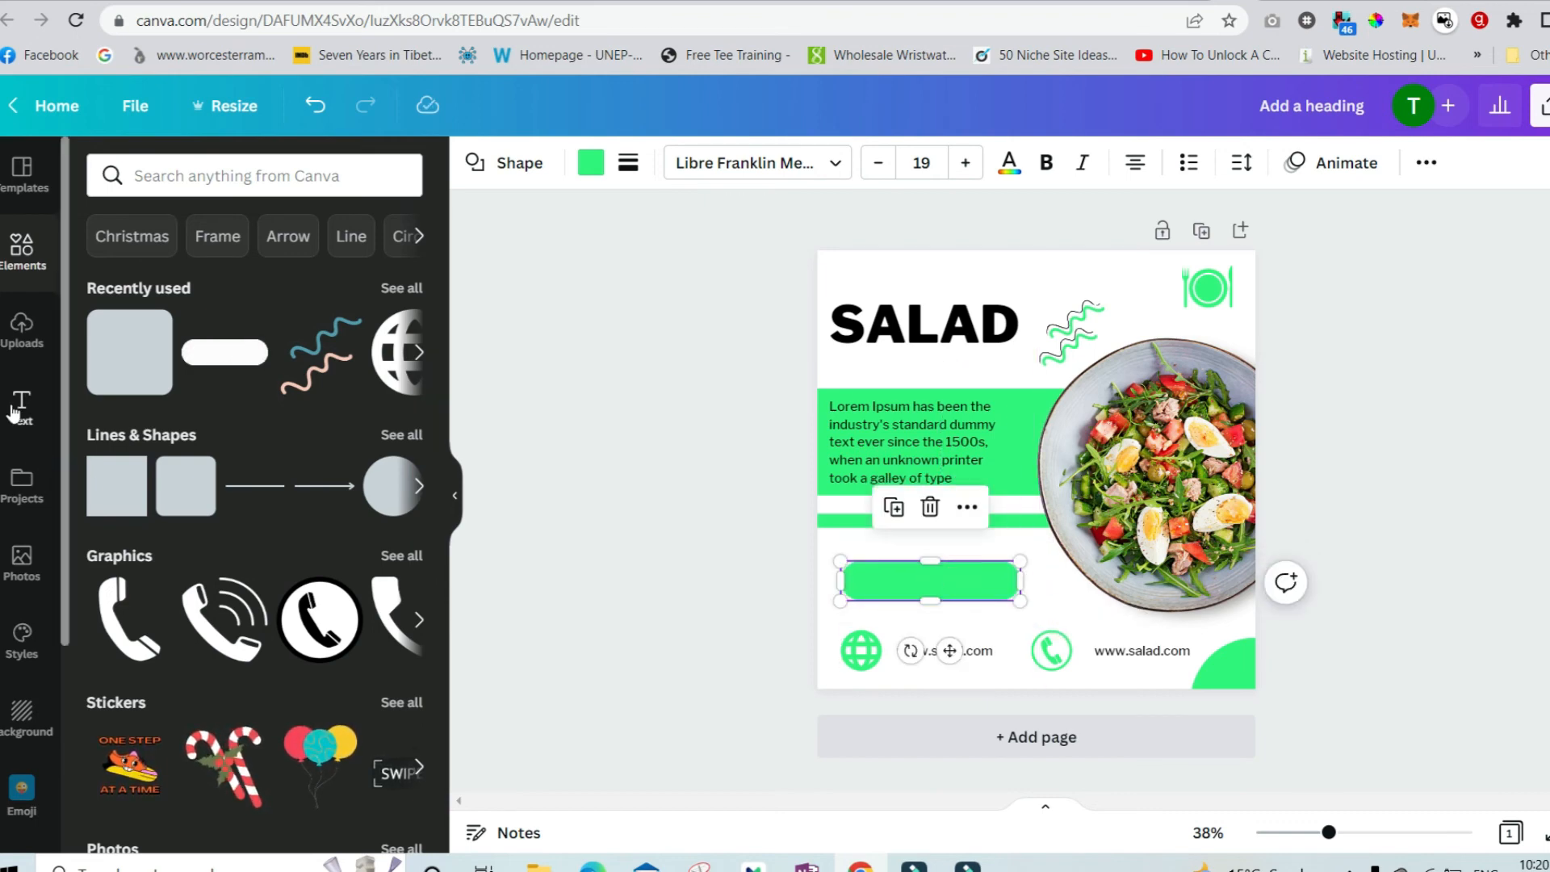
Add a subheading on the green button and change its text to "Order Now".
left_click(22, 405)
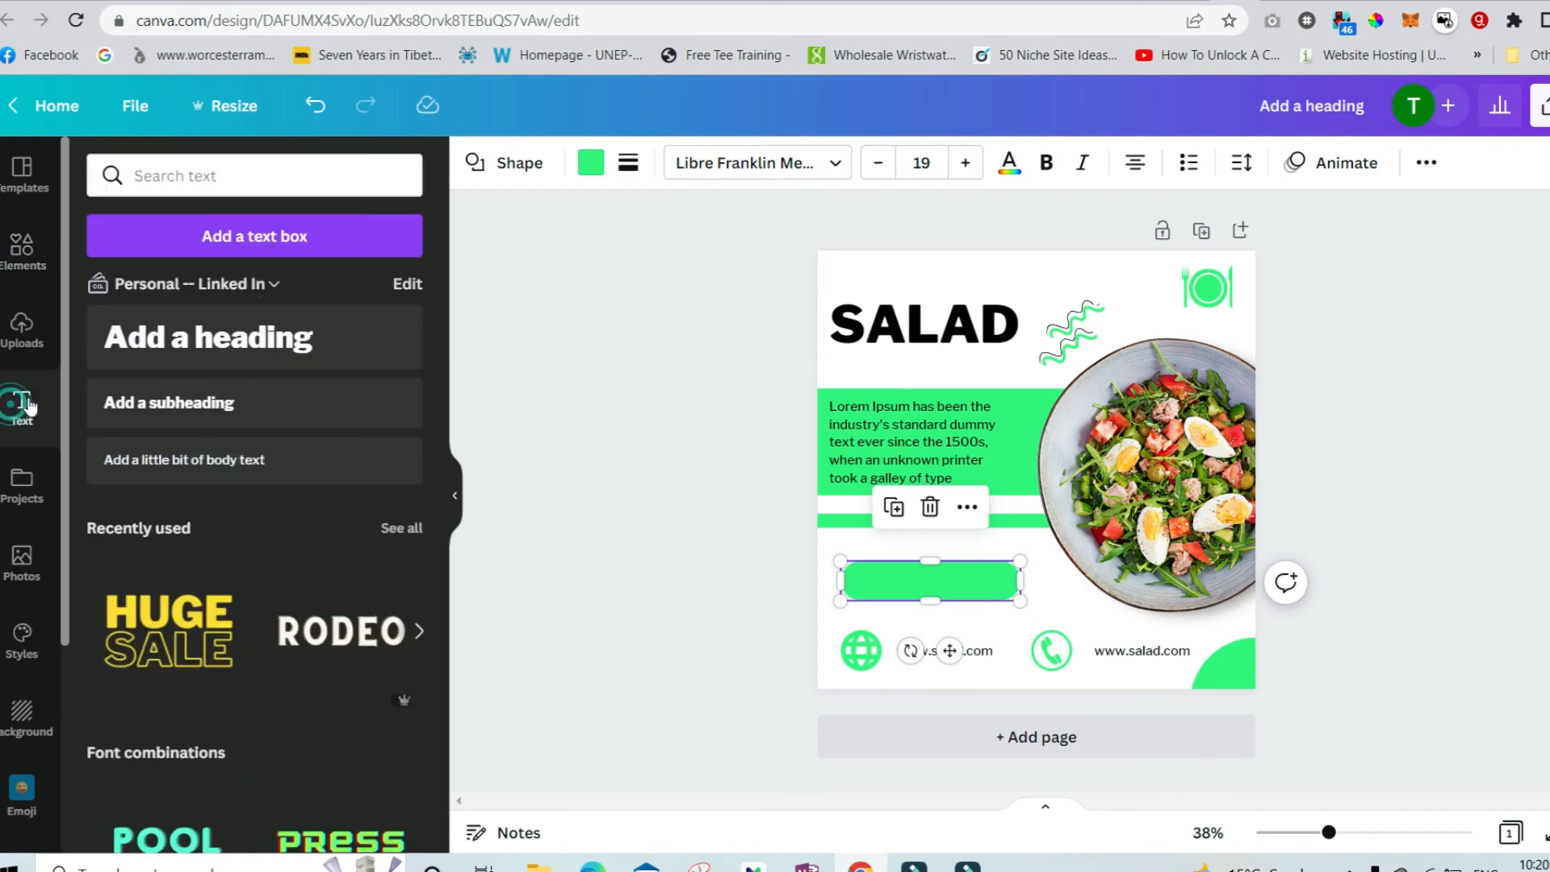
left_click(254, 407)
left_click_drag(923, 598, 894, 586)
double_click(894, 585)
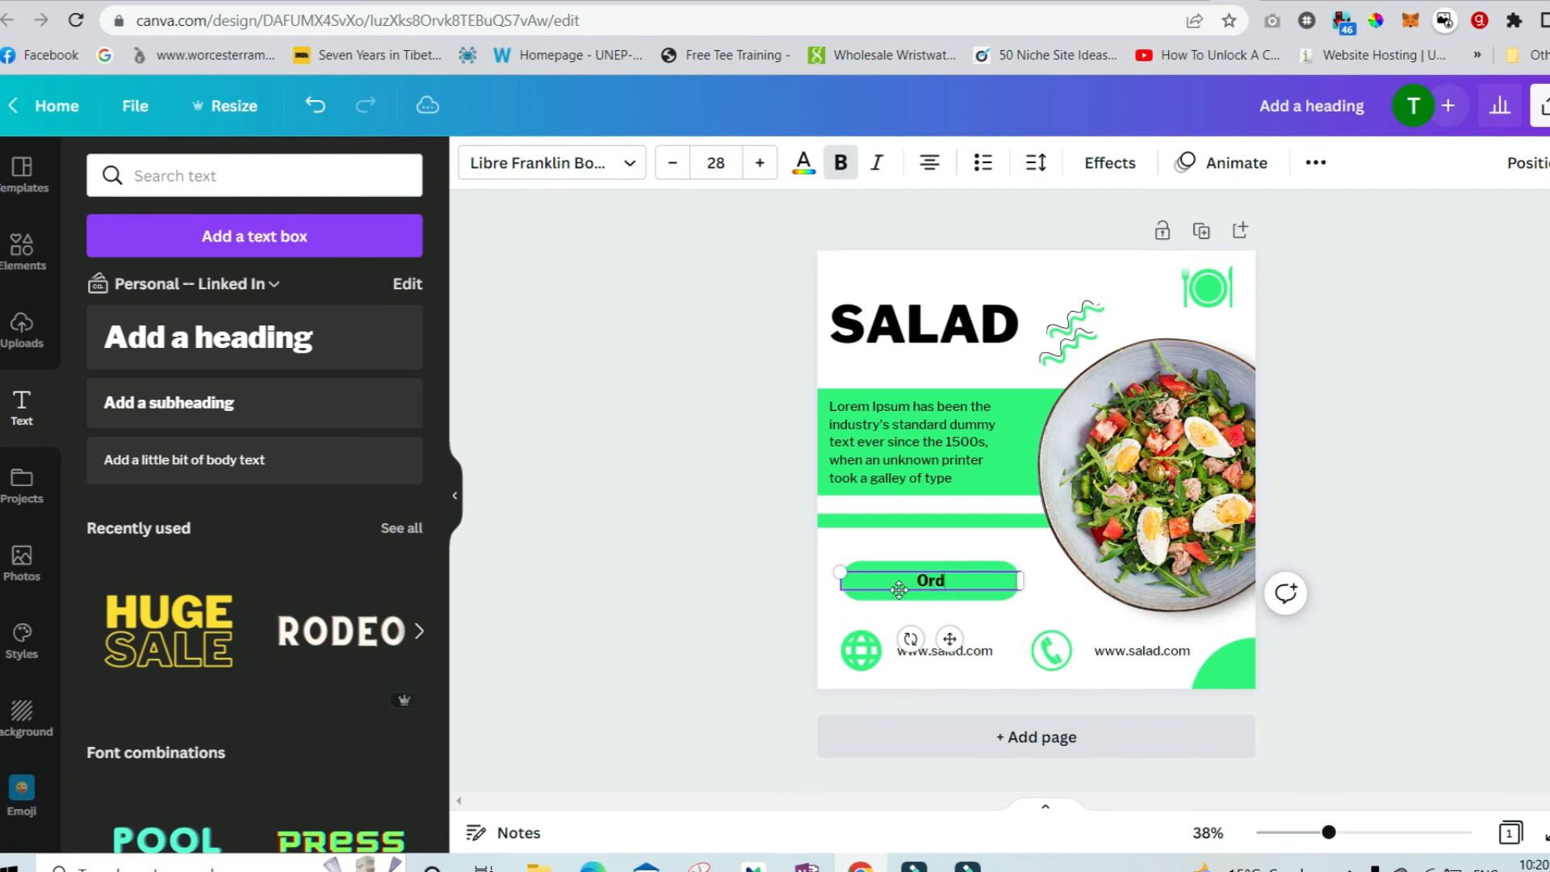
type("Order Now")
left_click(966, 540)
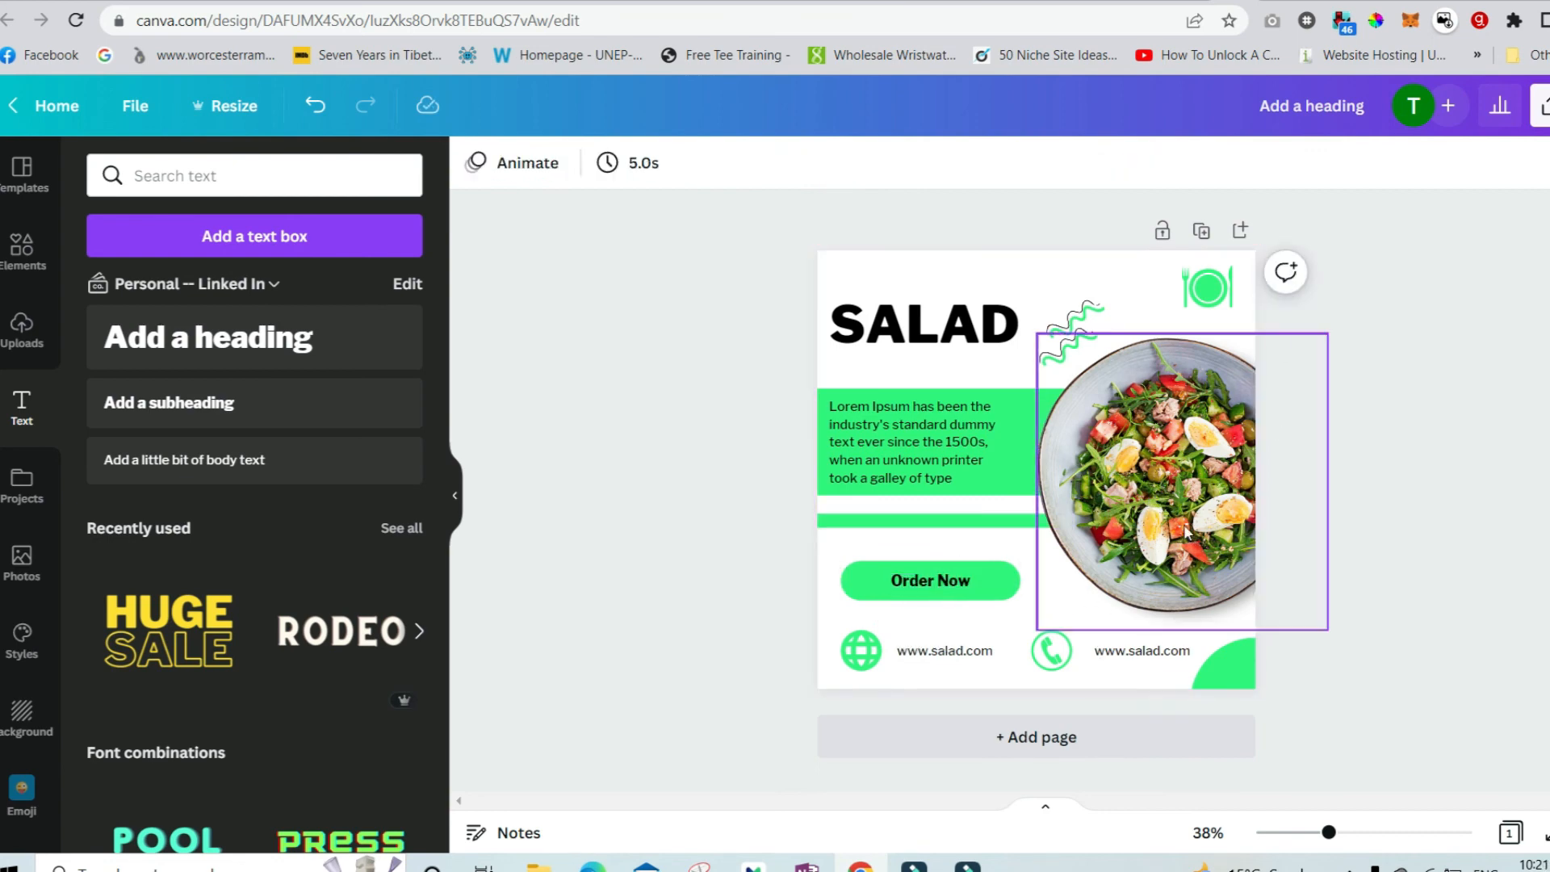
Move the salad photo slightly right and enlarge it toward the bottom of the post.
left_click_drag(1139, 552, 1182, 540)
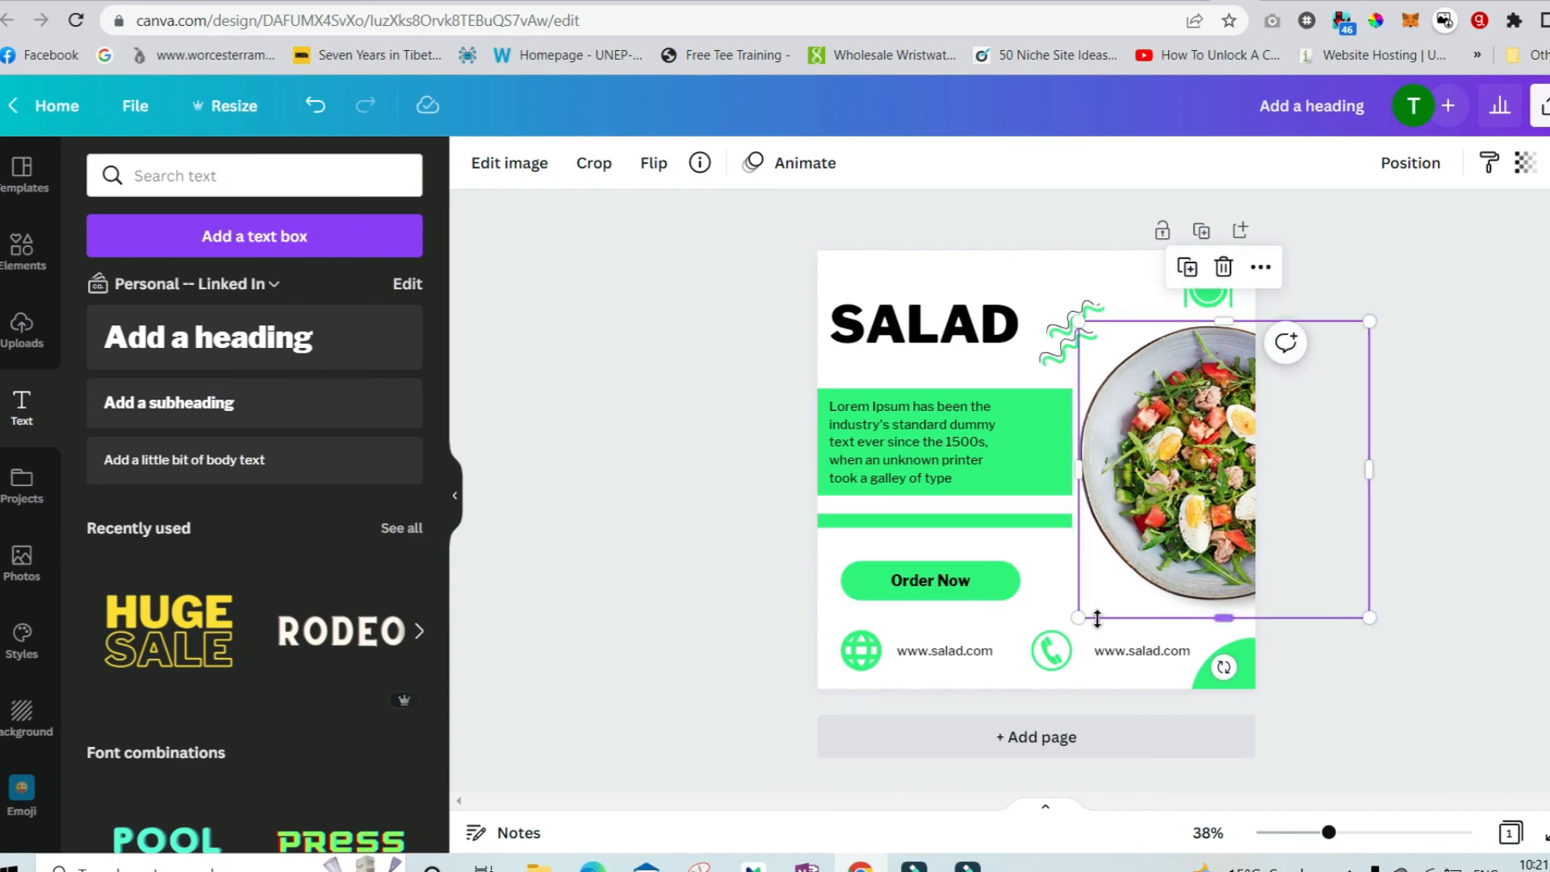
left_click_drag(1080, 620, 1029, 660)
left_click(1362, 475)
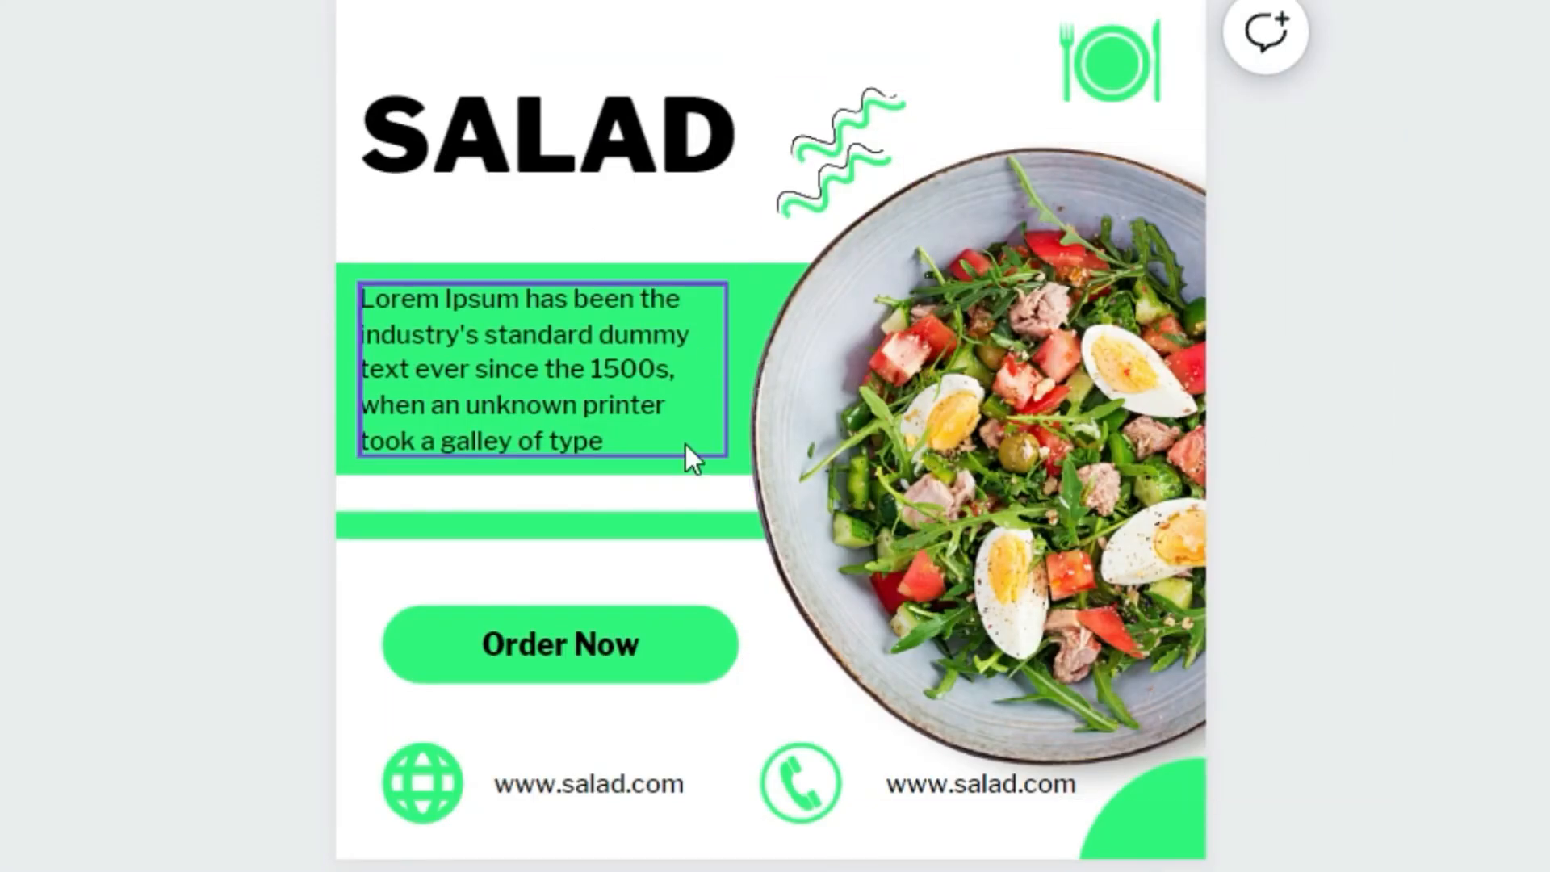
left_click(565, 776)
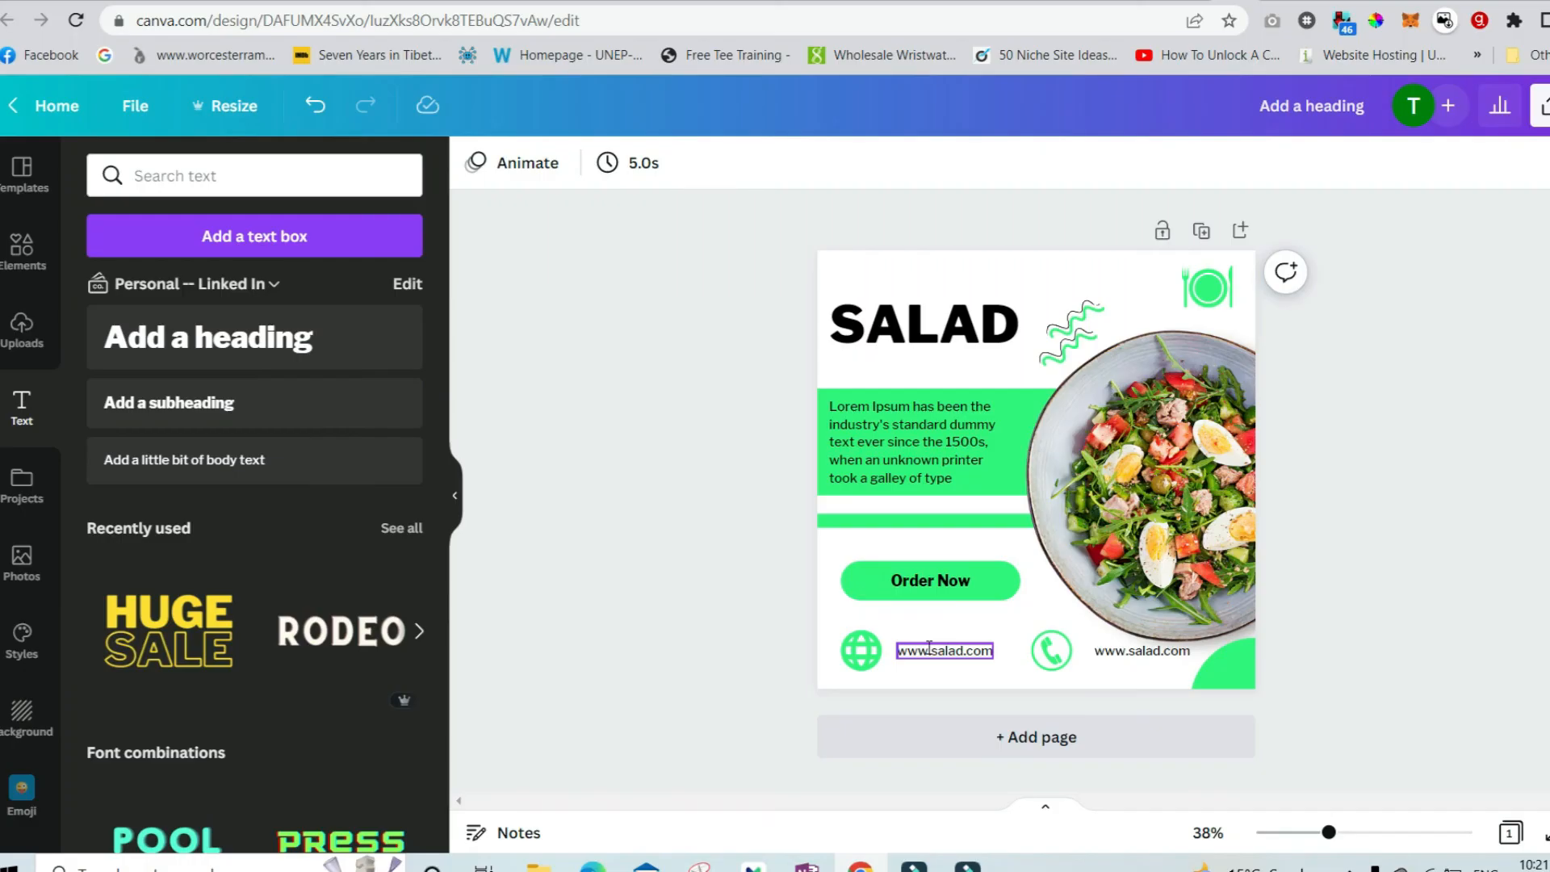